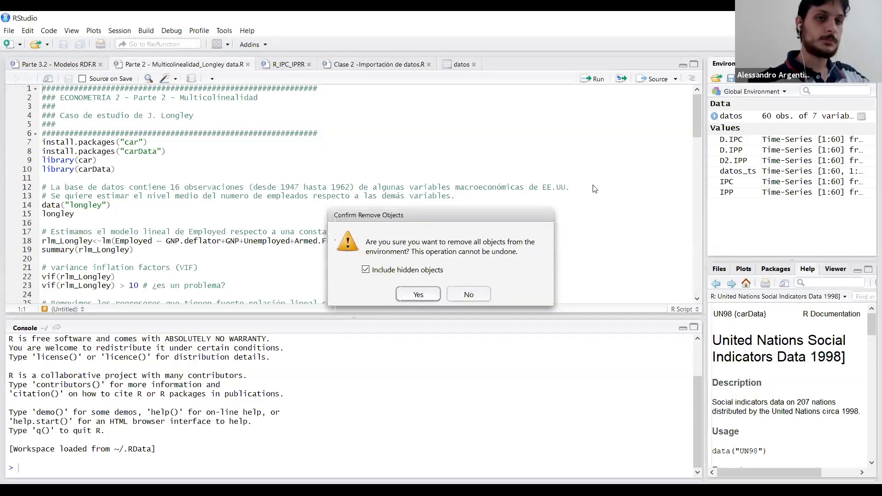
Remove all objects from the environment, including hidden ones, and close the script Parte 2 - Multicolinealidad_Longley data.R.
{"action": "left_click", "coordinate": [428, 294]}
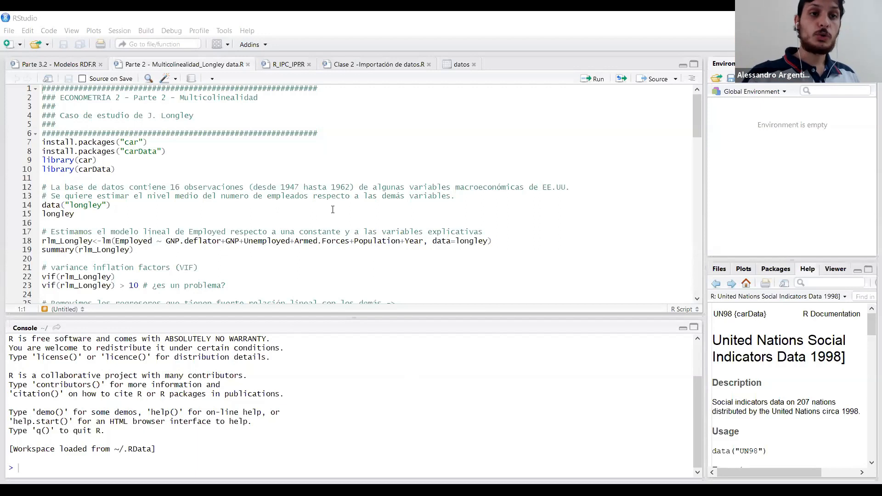
{"action": "key", "text": "ctrl+w"}
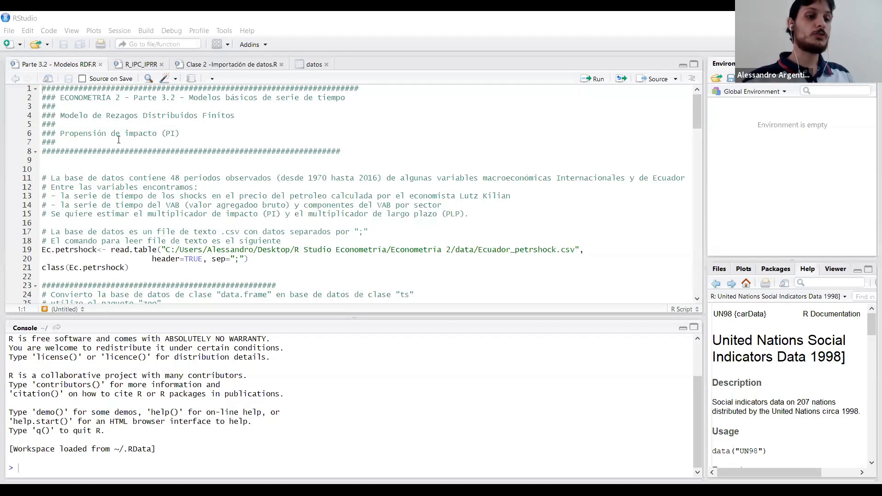
Set the end year of the observed period in the database description comment on line 11 to 2007.
{"action": "left_click", "coordinate": [369, 178]}
{"action": "key", "text": "Delete"}
{"action": "key", "text": "Delete"}
{"action": "key", "text": "Delete"}
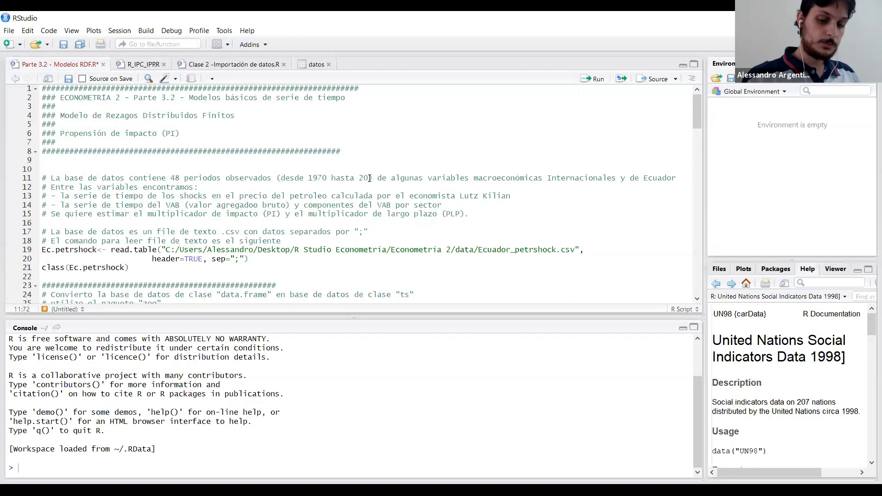
{"action": "type", "text": "19"}
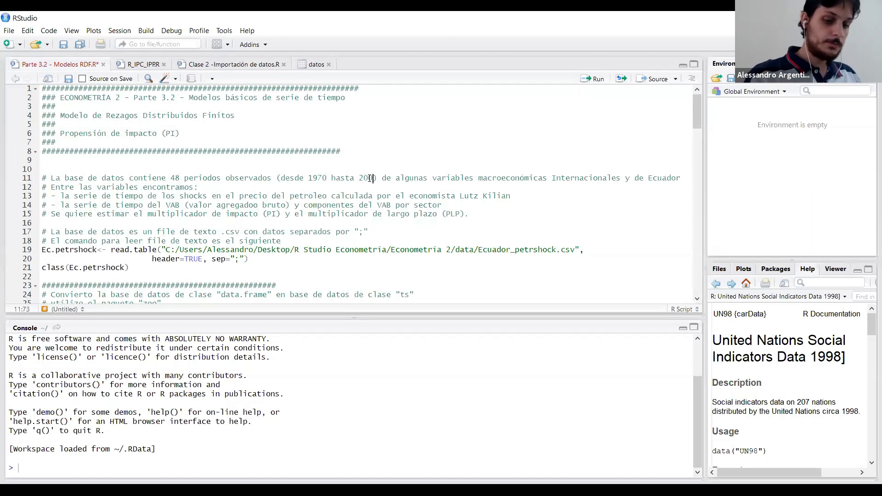
{"action": "type", "text": "7"}
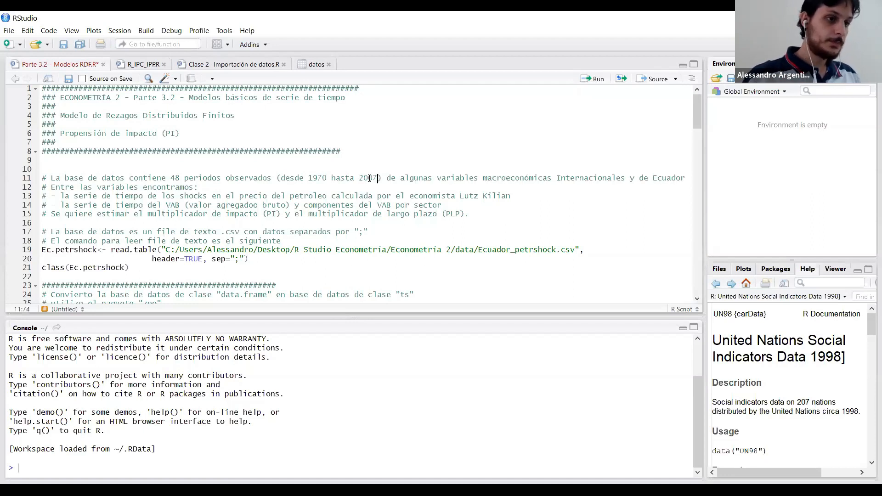
{"action": "key", "text": "Up"}
{"action": "key", "text": "Up"}
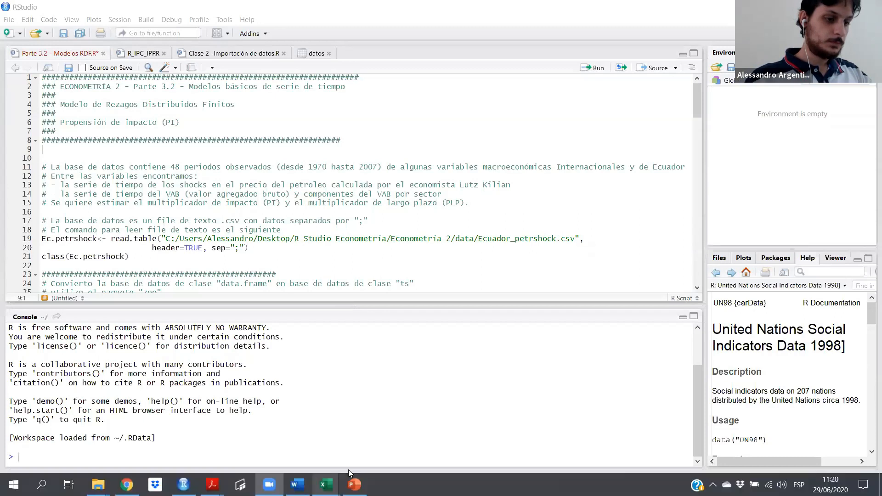
Switch to the Ecuador_petrshock workbook in Excel, check the first and last years in its Year column, and return to RStudio.
{"action": "mouse_move", "coordinate": [326, 484]}
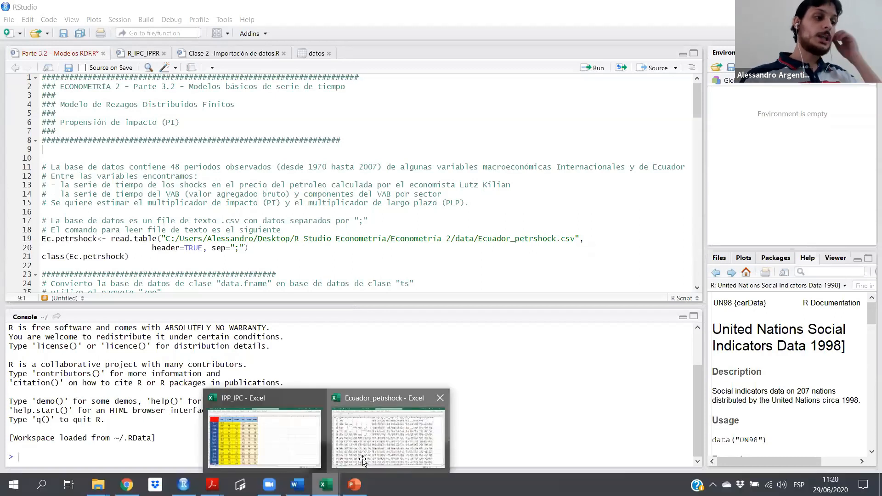
{"action": "left_click", "coordinate": [363, 461]}
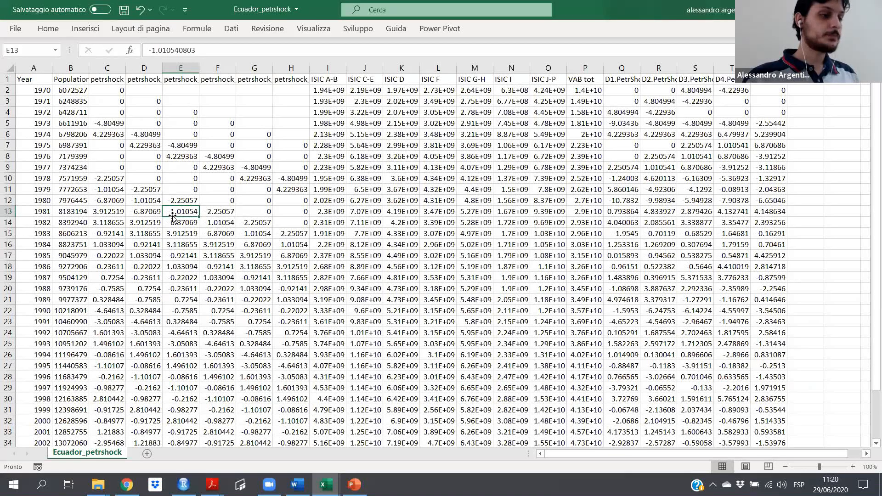
{"action": "left_click", "coordinate": [41, 92]}
{"action": "scroll", "coordinate": [39, 336], "scroll_direction": "down", "scroll_amount": 5}
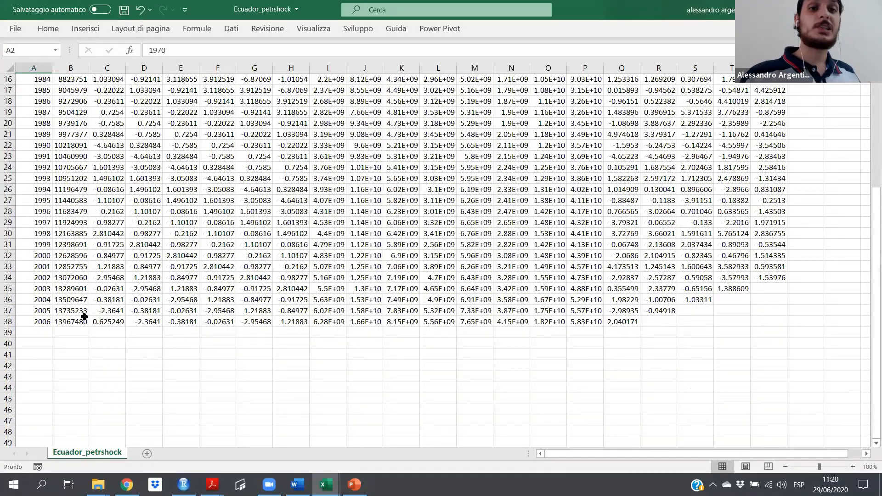
{"action": "key", "text": "ctrl+Down"}
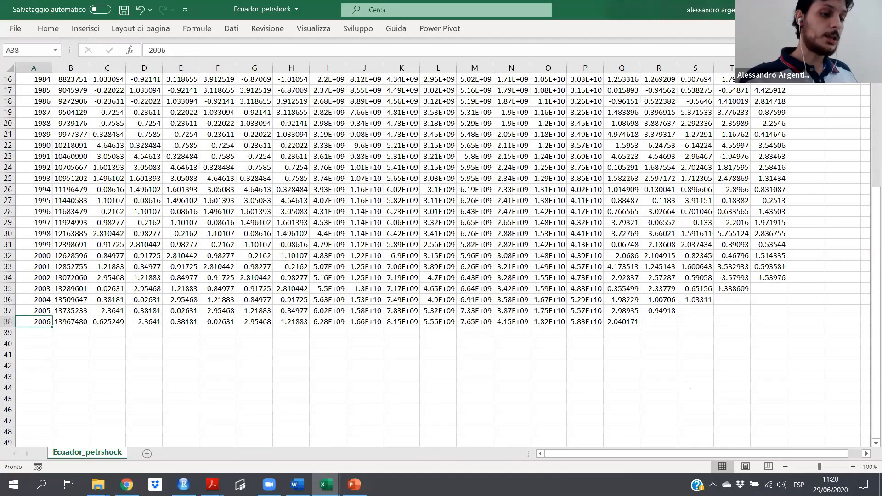
{"action": "scroll", "coordinate": [102, 316], "scroll_direction": "up", "scroll_amount": 5}
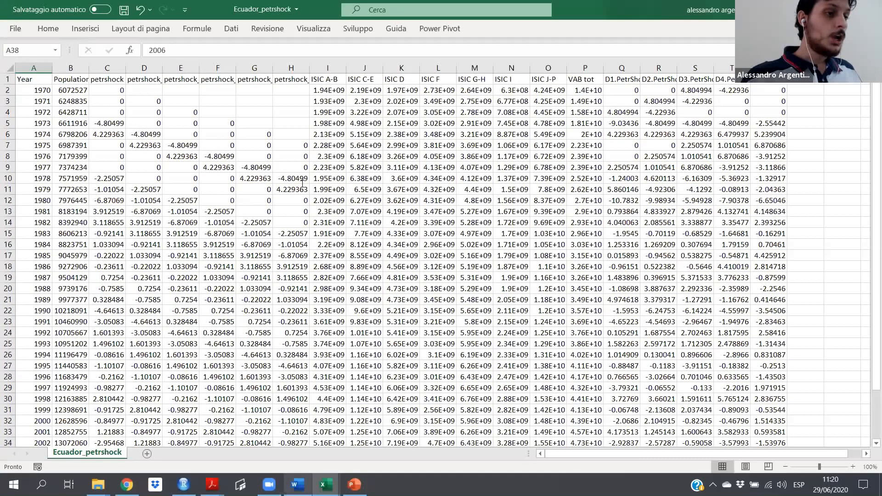
{"action": "key", "text": "alt+Tab"}
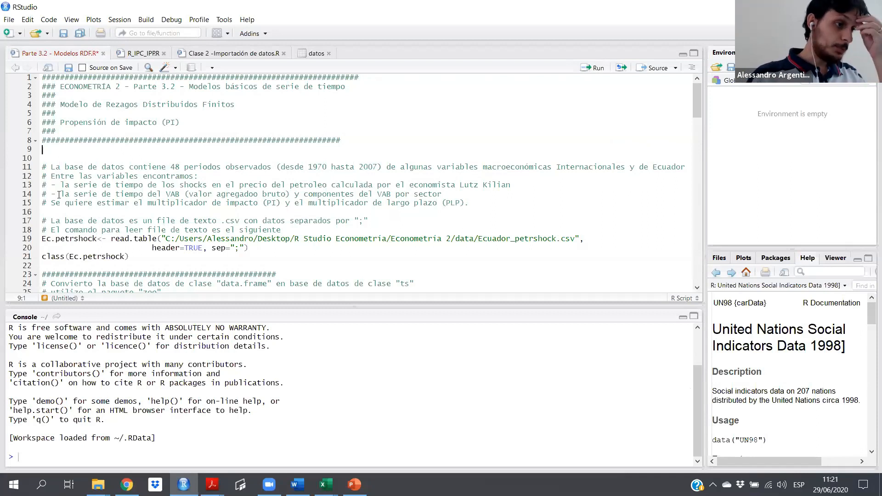
Correct the end year of the observed period in the line 11 comment to 2006.
{"action": "left_click_drag", "start_coordinate": [59, 195], "coordinate": [79, 195]}
{"action": "left_click", "coordinate": [378, 167]}
{"action": "key", "text": "BackSpace"}
{"action": "type", "text": "6"}
{"action": "left_click", "coordinate": [56, 194]}
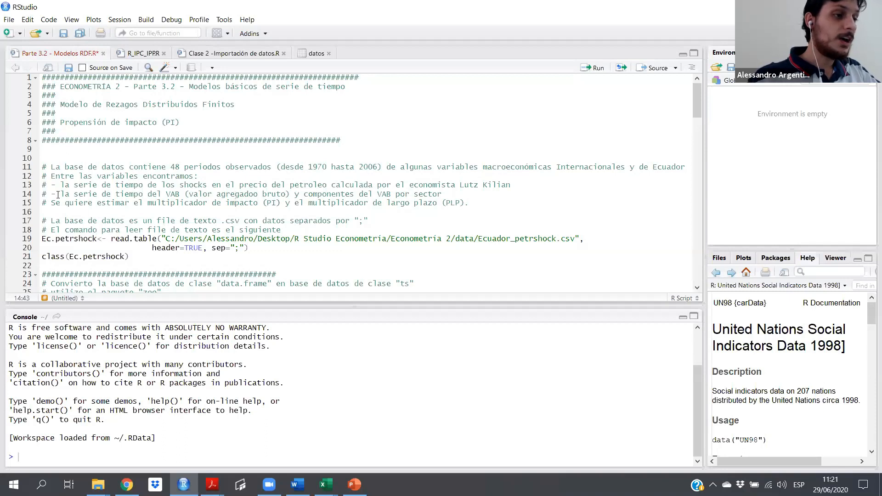
Highlight the VAB (valor agregado bruto) series in the comments and examine the VAB tot column in the Ecuador_petrshock Excel workbook.
{"action": "left_click_drag", "start_coordinate": [64, 194], "coordinate": [287, 195]}
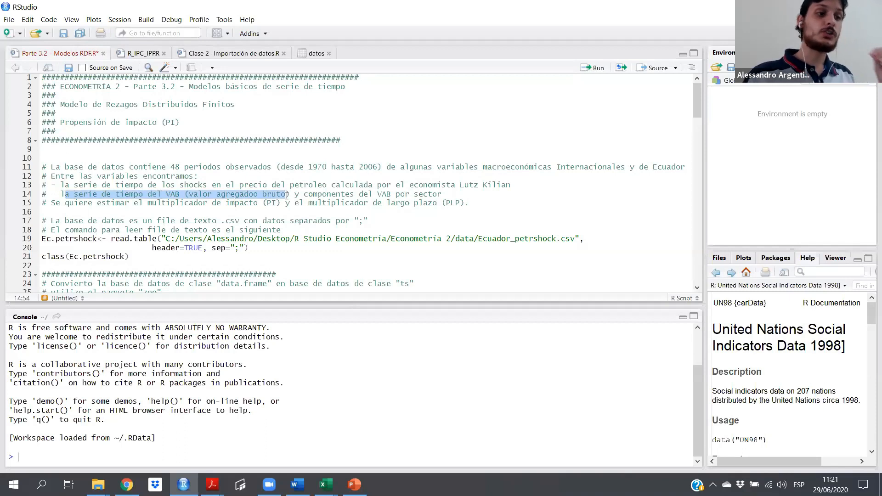
{"action": "left_click", "coordinate": [286, 195]}
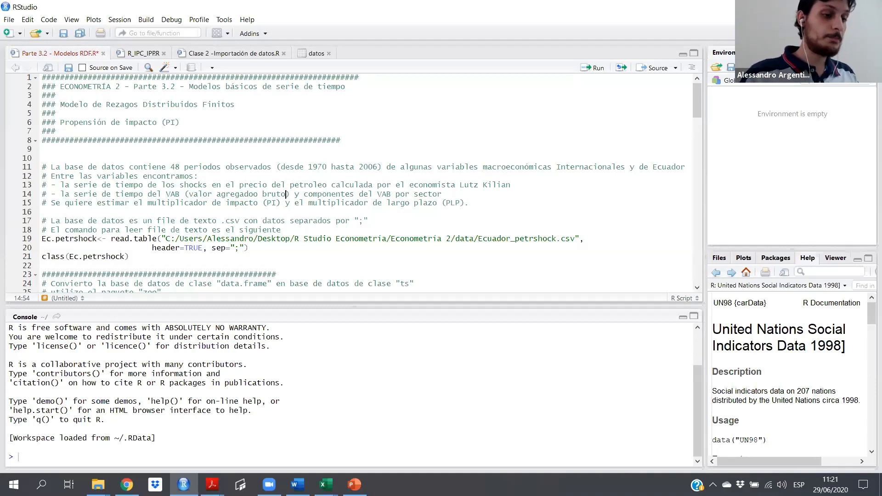
{"action": "mouse_move", "coordinate": [326, 484]}
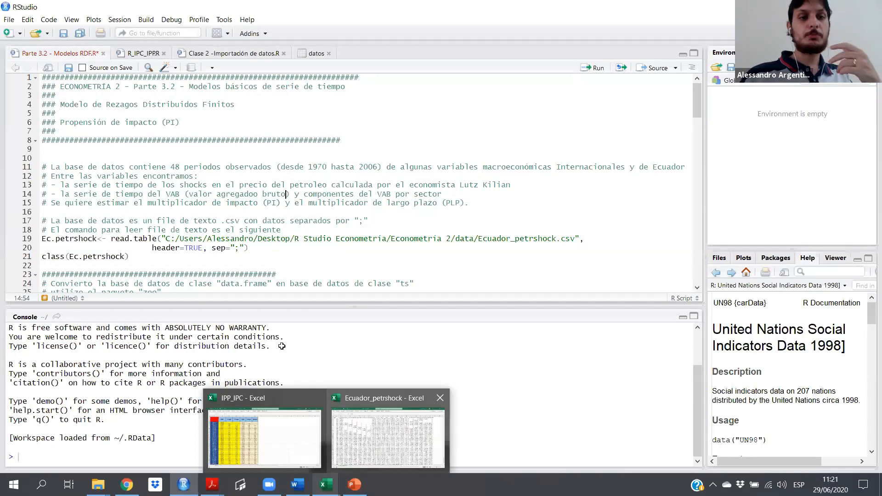
{"action": "left_click", "coordinate": [389, 434]}
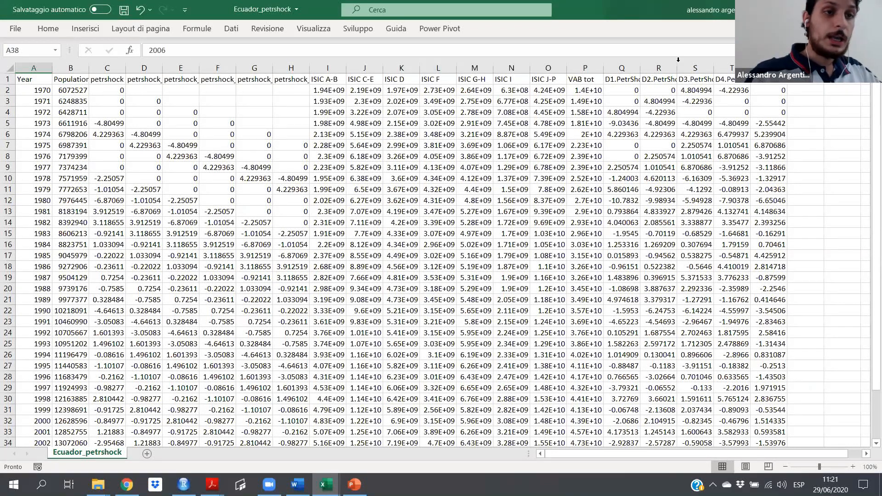
{"action": "left_click", "coordinate": [577, 68]}
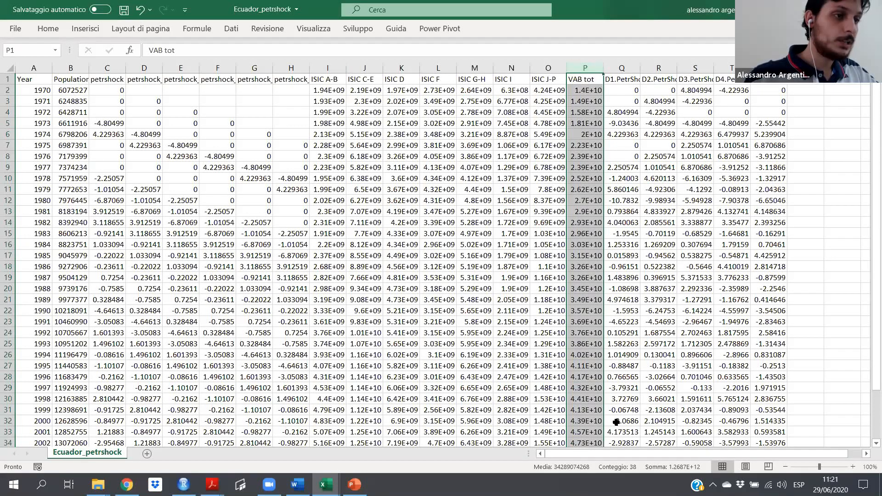
{"action": "left_click", "coordinate": [313, 86]}
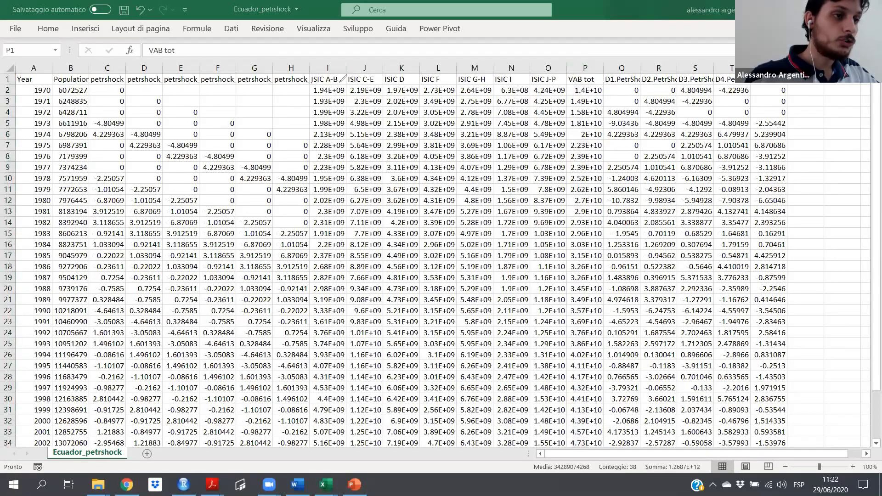
Mark the ISIC A-B to ISIC J-P headers and the VAB tot column with annotation strokes, clear them, and return to RStudio.
{"action": "left_click_drag", "start_coordinate": [498, 79], "coordinate": [569, 80]}
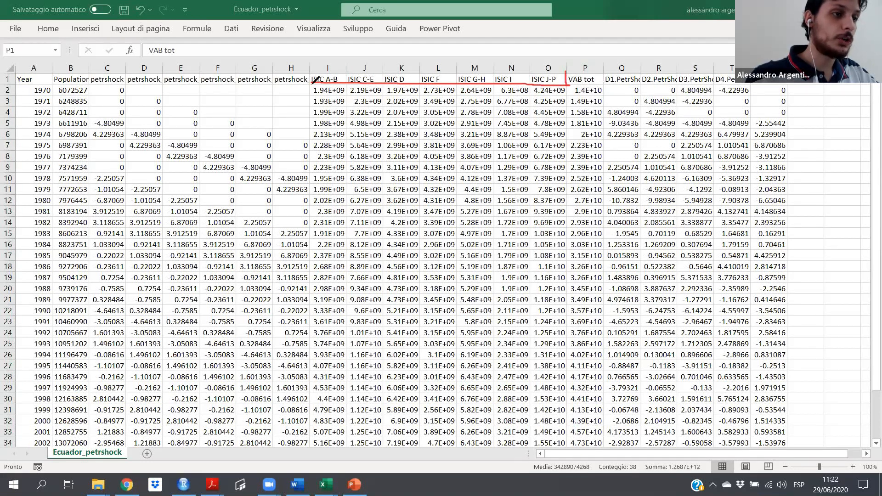
{"action": "left_click_drag", "start_coordinate": [309, 70], "coordinate": [312, 84]}
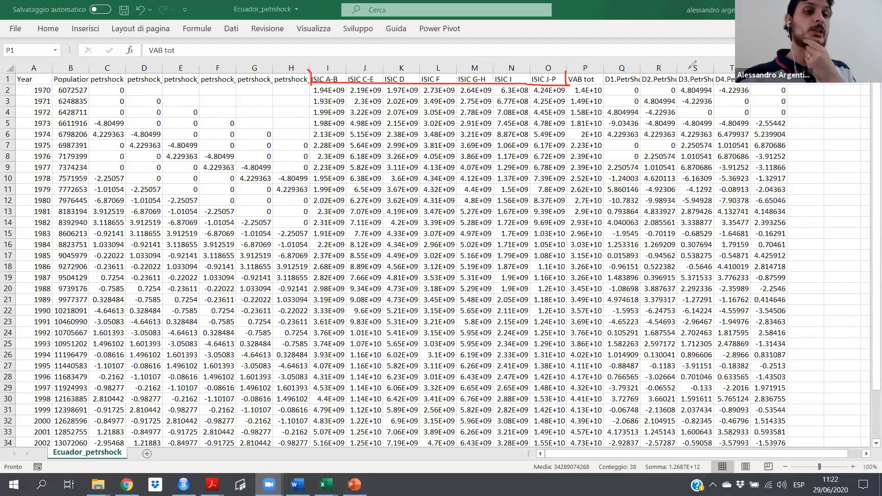
{"action": "mouse_move", "coordinate": [583, 58]}
{"action": "left_mouse_down"}
{"action": "mouse_move", "coordinate": [576, 66]}
{"action": "mouse_move", "coordinate": [597, 80]}
{"action": "left_mouse_up"}
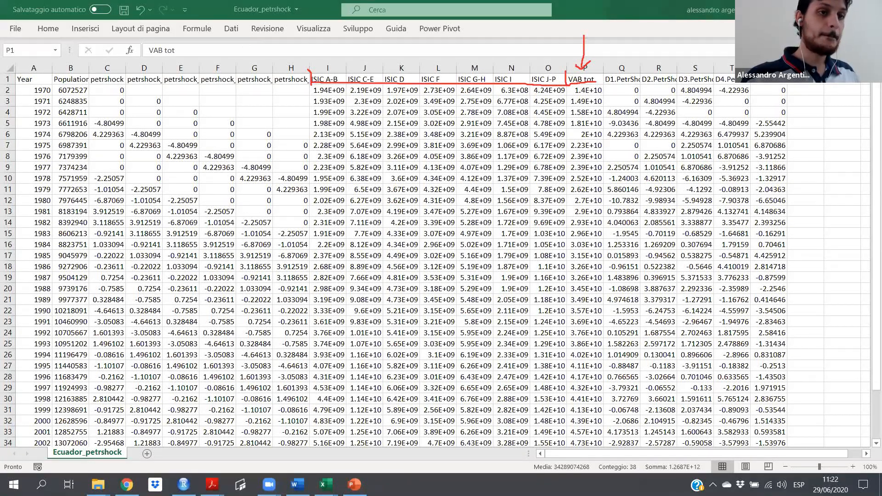
{"action": "left_click", "coordinate": [653, 13]}
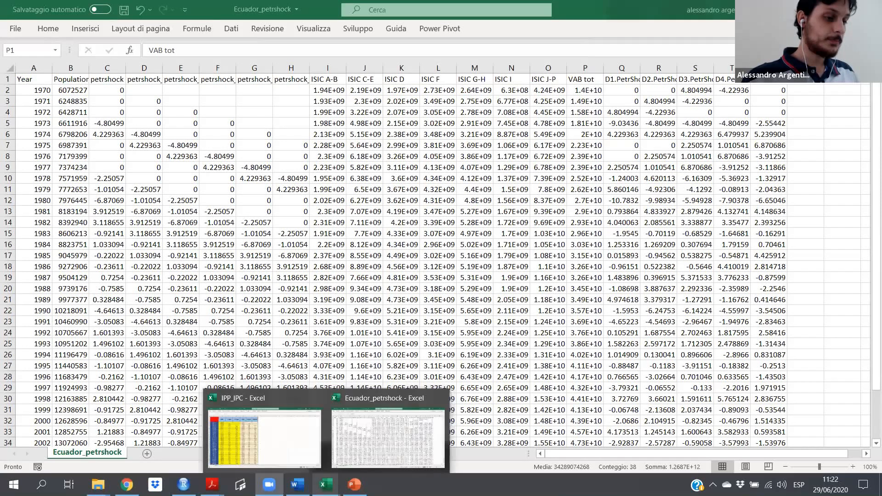
{"action": "mouse_move", "coordinate": [212, 484]}
{"action": "left_click", "coordinate": [184, 484]}
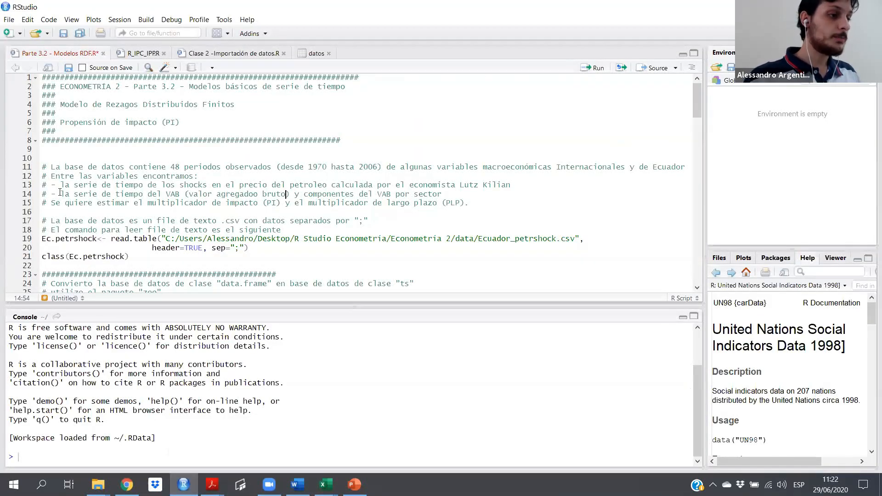
Highlight the oil shock series description on line 13 and underline the economist's name with an annotation stroke.
{"action": "left_click_drag", "start_coordinate": [60, 186], "coordinate": [529, 189]}
{"action": "key", "text": "Right"}
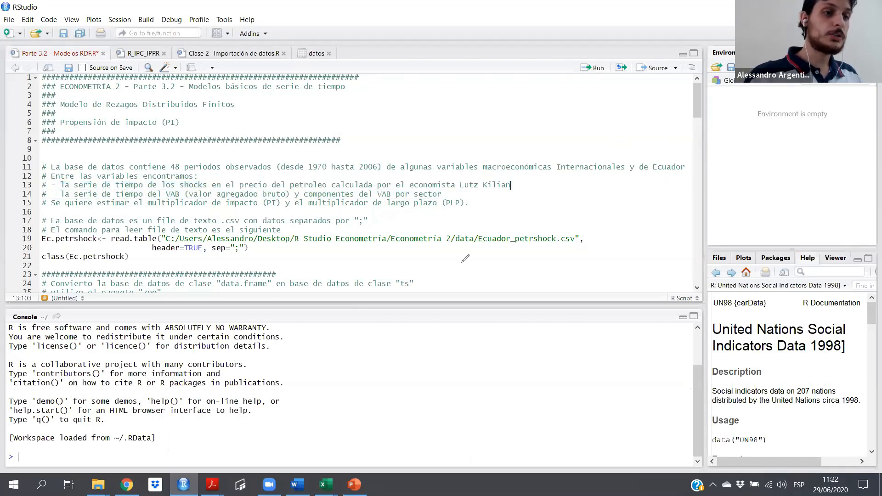
{"action": "mouse_move", "coordinate": [461, 192]}
{"action": "left_mouse_down"}
{"action": "mouse_move", "coordinate": [501, 192]}
{"action": "mouse_move", "coordinate": [520, 180]}
{"action": "left_mouse_up"}
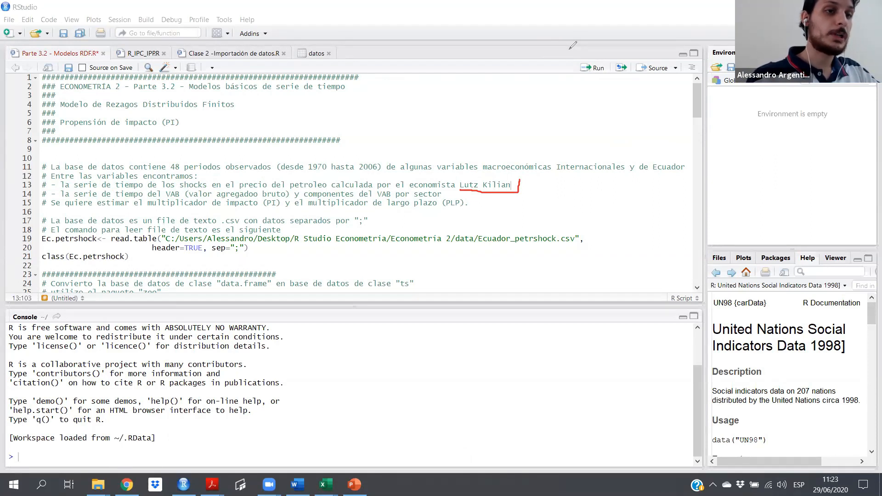
Replace "el precio del petroleo" with "la oferta de petroleo" in the shock series comment on line 13.
{"action": "double_click", "coordinate": [256, 183]}
{"action": "key", "text": "BackSpace"}
{"action": "key", "text": "BackSpace"}
{"action": "key", "text": "BackSpace"}
{"action": "key", "text": "BackSpace"}
{"action": "type", "text": "la oferta"}
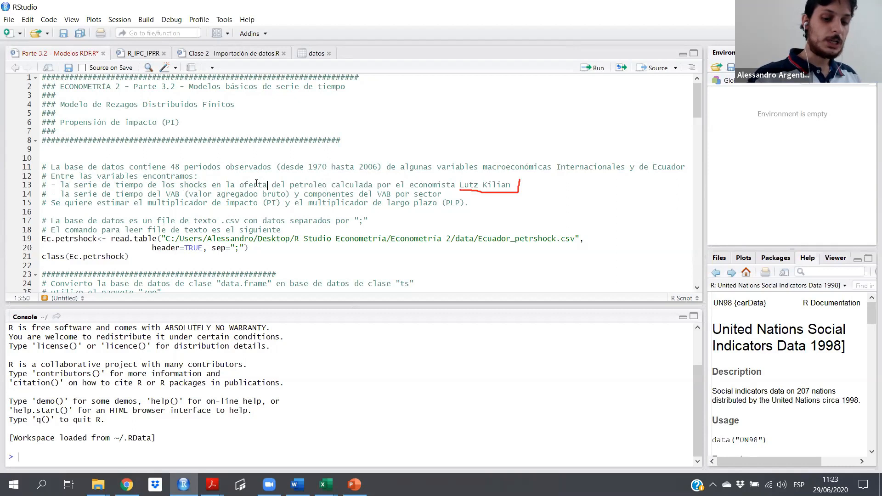
{"action": "key", "text": "Right"}
{"action": "key", "text": "Right"}
{"action": "key", "text": "BackSpace"}
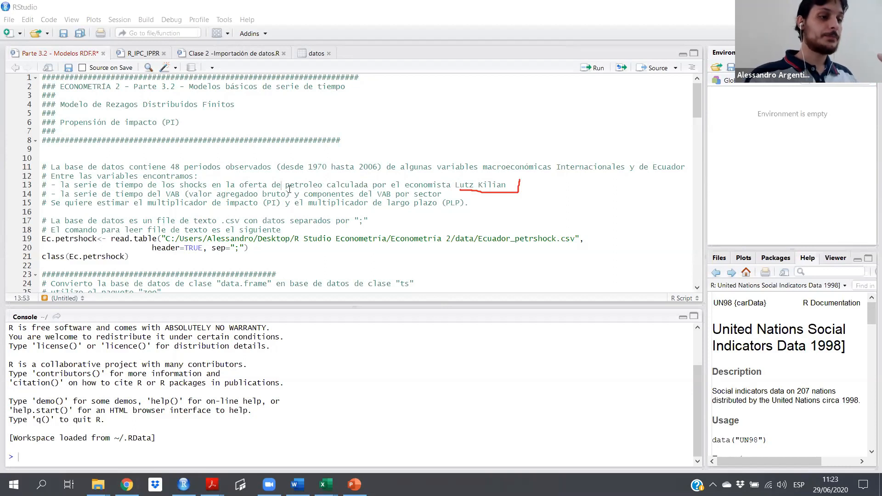
Insert the word "mundial" after "la oferta" in the line 13 comment.
{"action": "left_click", "coordinate": [274, 178]}
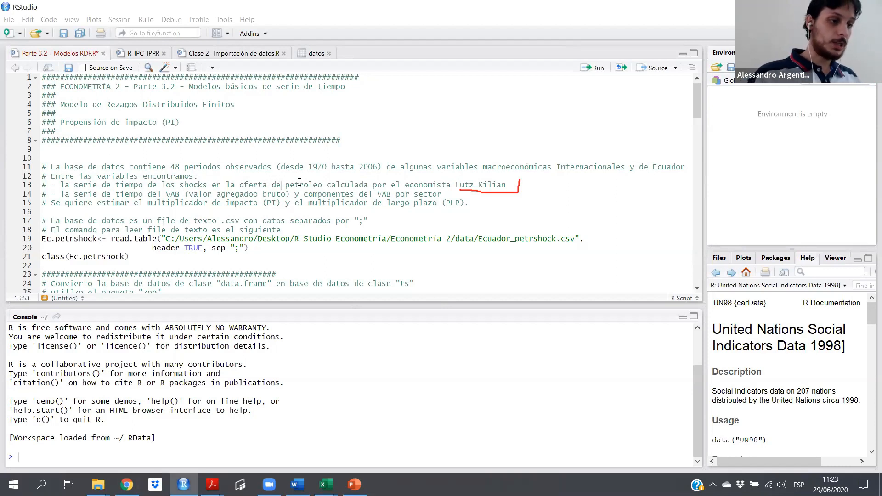
{"action": "left_click", "coordinate": [273, 185]}
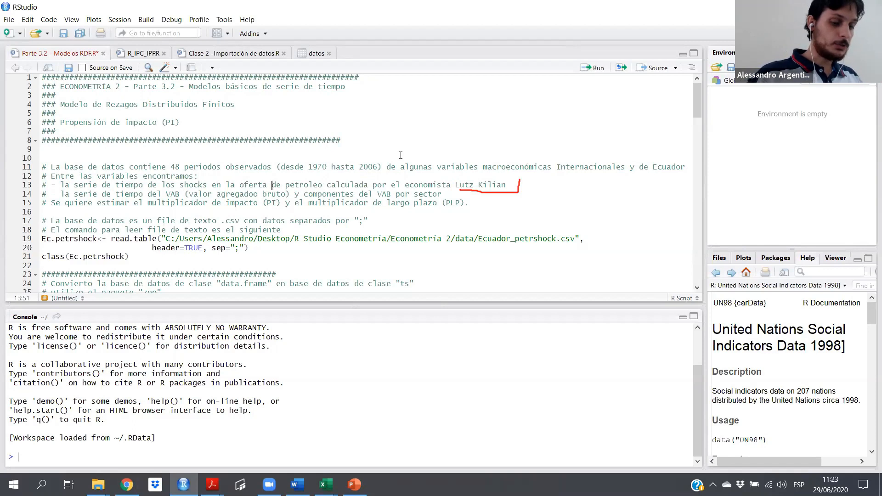
{"action": "type", "text": "mundial"}
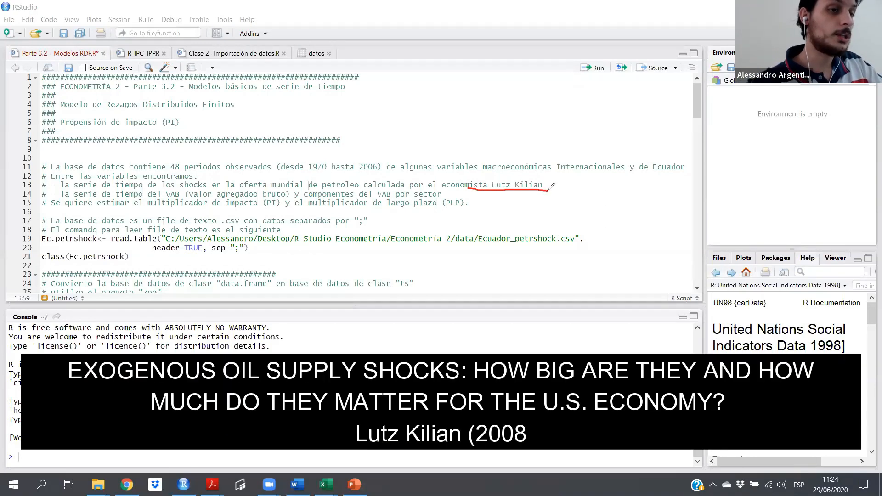
Mark the economist's name in the line 13 comment again and highlight the csv extension in the read.table file path.
{"action": "left_click_drag", "start_coordinate": [548, 190], "coordinate": [547, 182]}
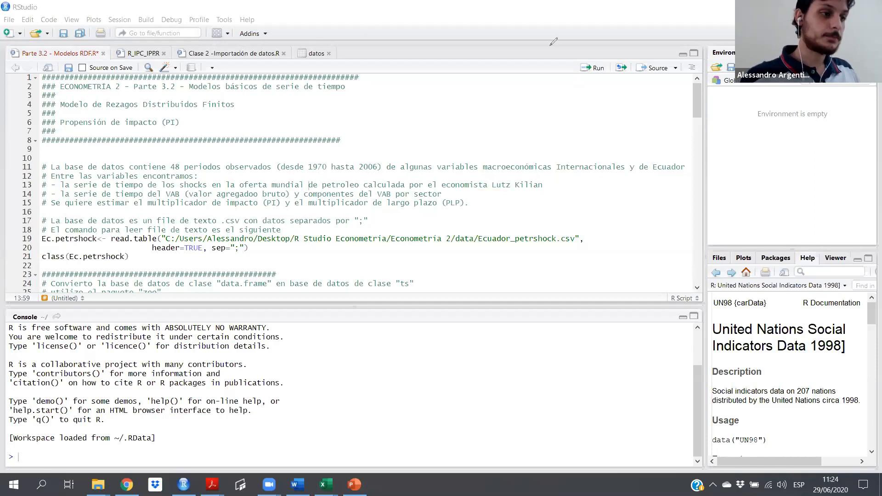
{"action": "scroll", "coordinate": [75, 199], "scroll_direction": "down", "scroll_amount": 3}
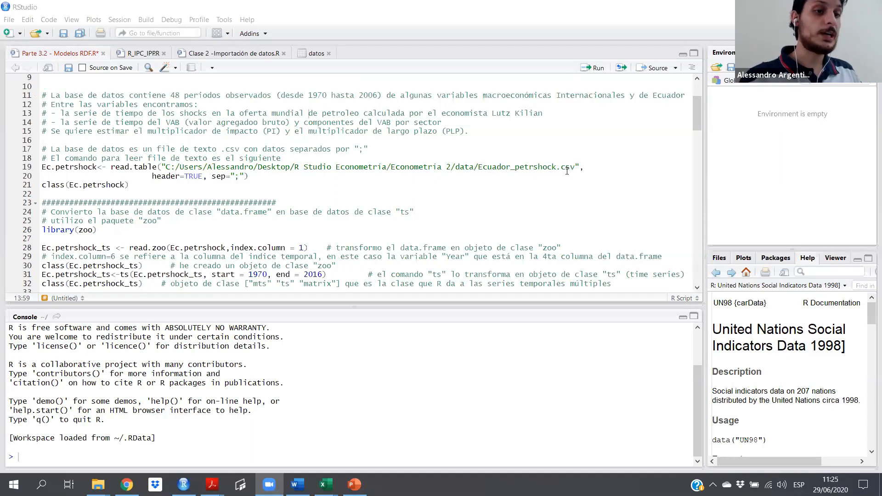
{"action": "left_click_drag", "start_coordinate": [561, 167], "coordinate": [574, 167]}
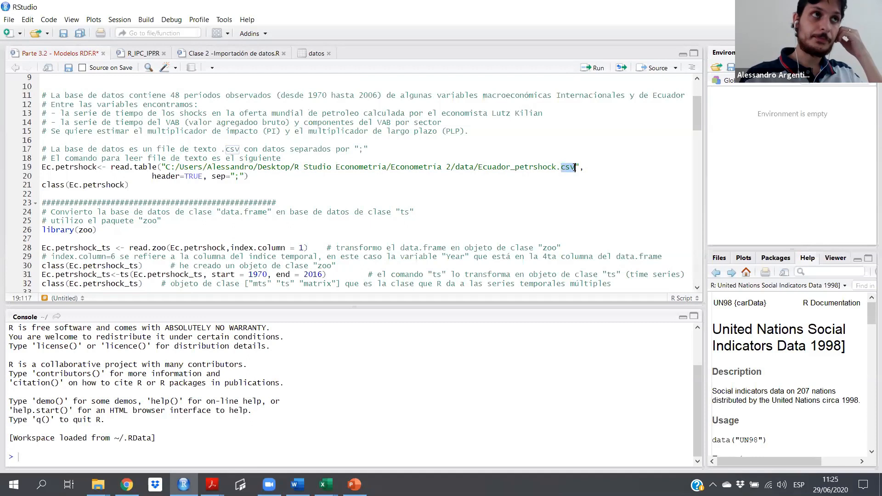
{"action": "left_click", "coordinate": [588, 168]}
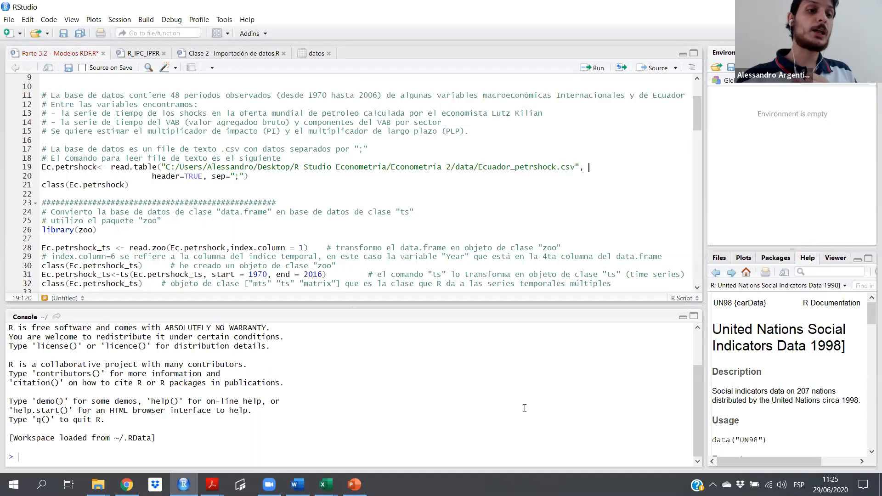
Underline read.table, Ec.petrshock and Ecuador_petrshock.csv on line 19 with annotation strokes, and clear all the drawings.
{"action": "left_click", "coordinate": [62, 185]}
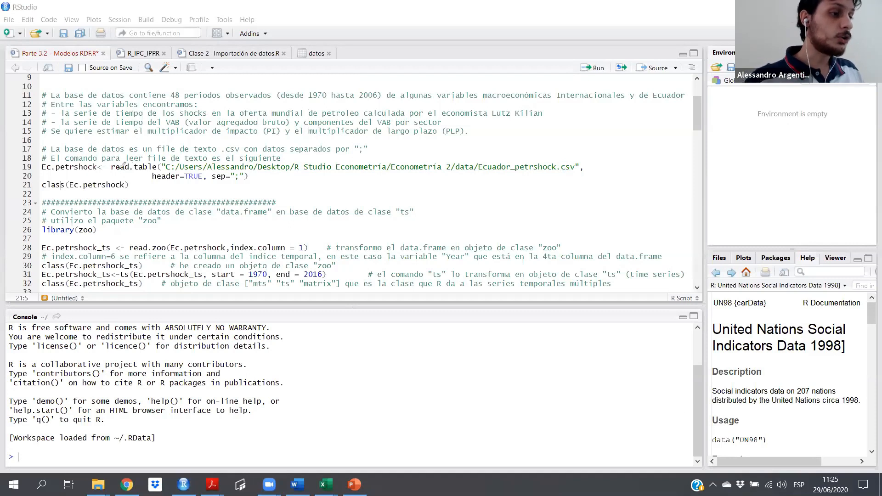
{"action": "left_click_drag", "start_coordinate": [112, 171], "coordinate": [146, 173]}
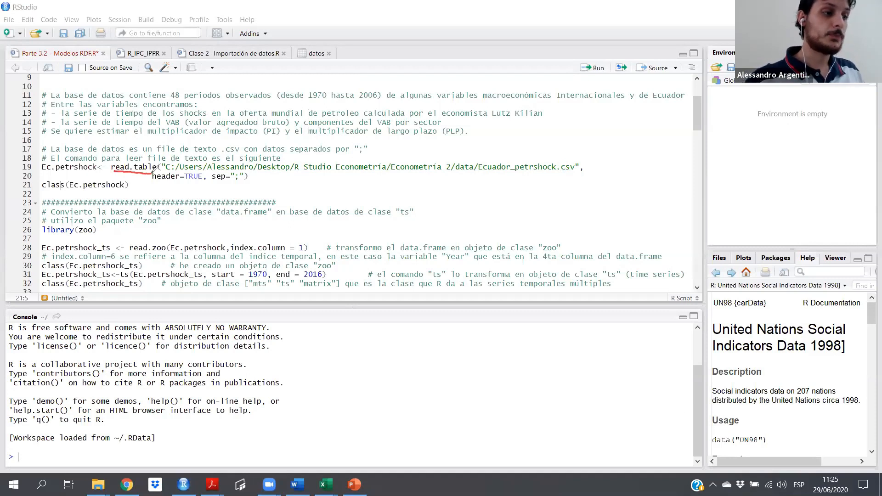
{"action": "left_click_drag", "start_coordinate": [42, 174], "coordinate": [95, 171]}
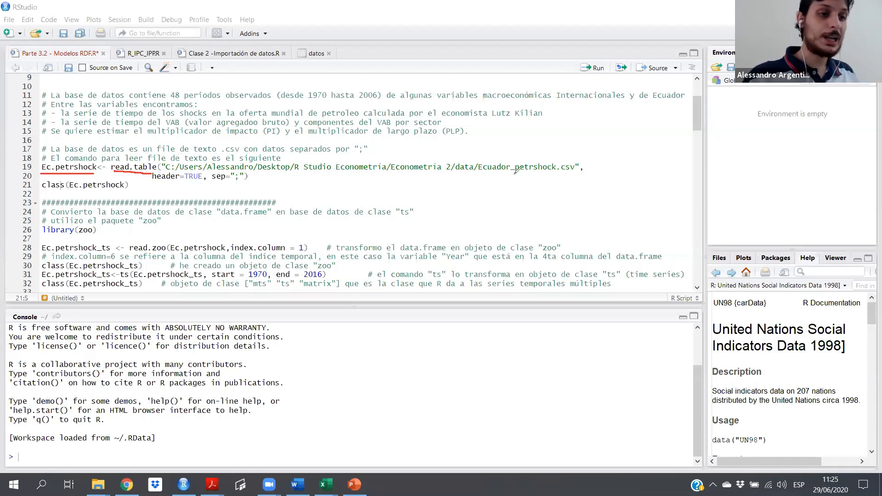
{"action": "left_click_drag", "start_coordinate": [482, 174], "coordinate": [566, 174]}
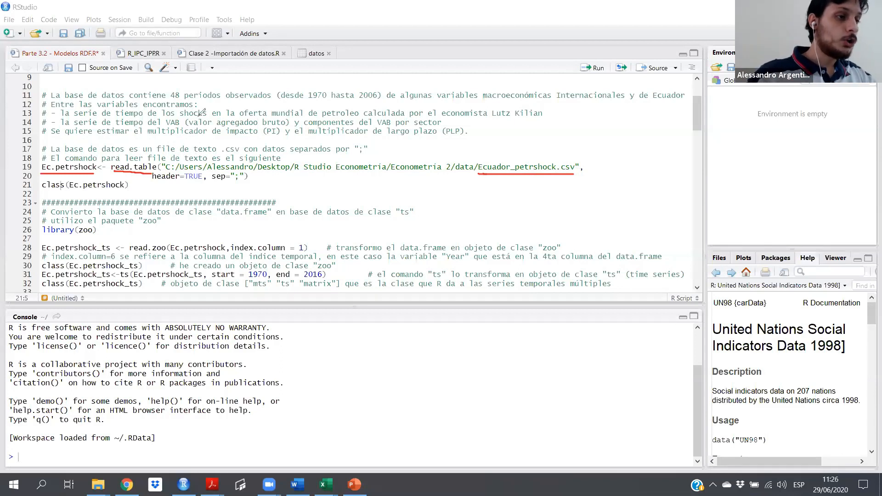
{"action": "left_click_drag", "start_coordinate": [194, 117], "coordinate": [189, 130]}
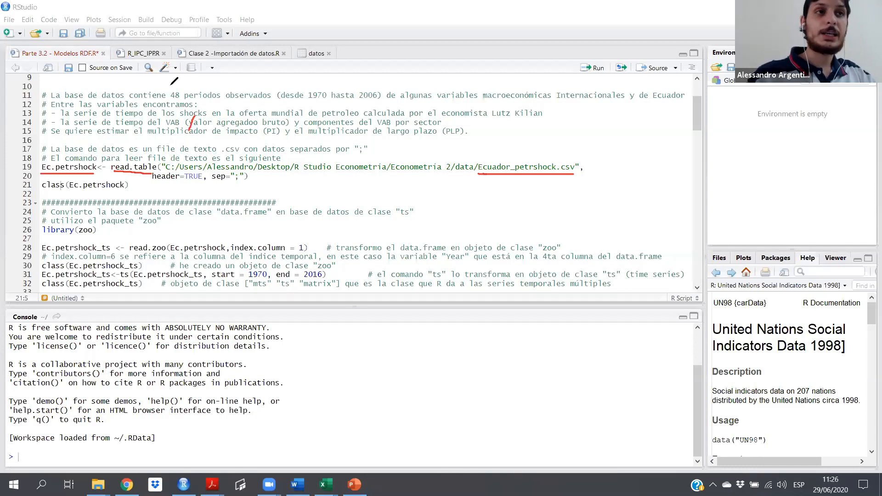
{"action": "left_click_drag", "start_coordinate": [164, 87], "coordinate": [189, 131]}
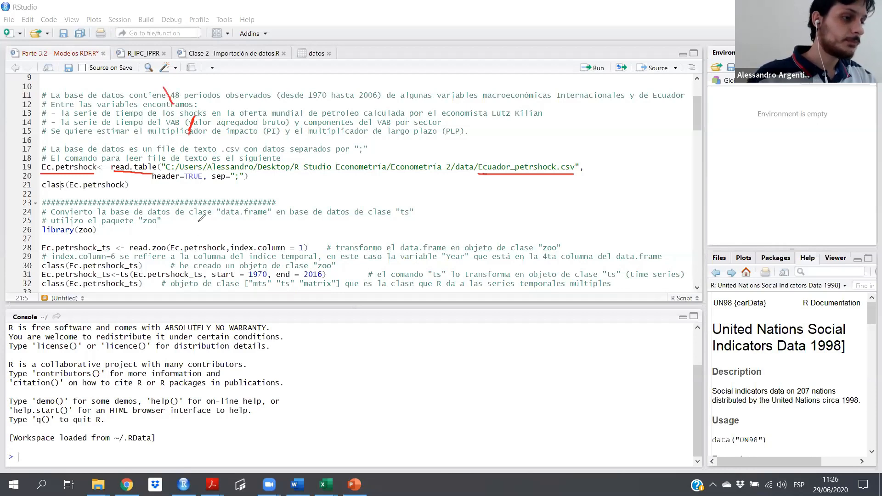
{"action": "left_click", "coordinate": [593, 32]}
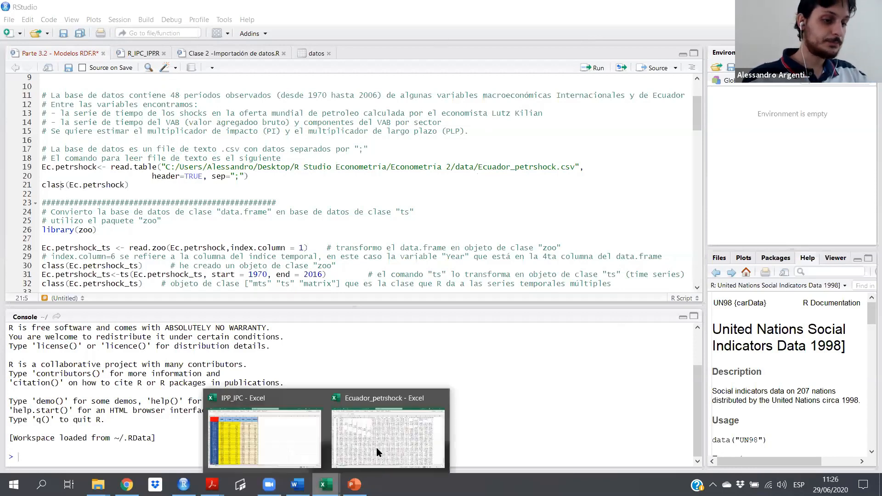
Switch to the Ecuador_petrshock workbook in Excel, select the header row and underline the Year, Population, petrshock and VAB tot headings.
{"action": "mouse_move", "coordinate": [326, 485]}
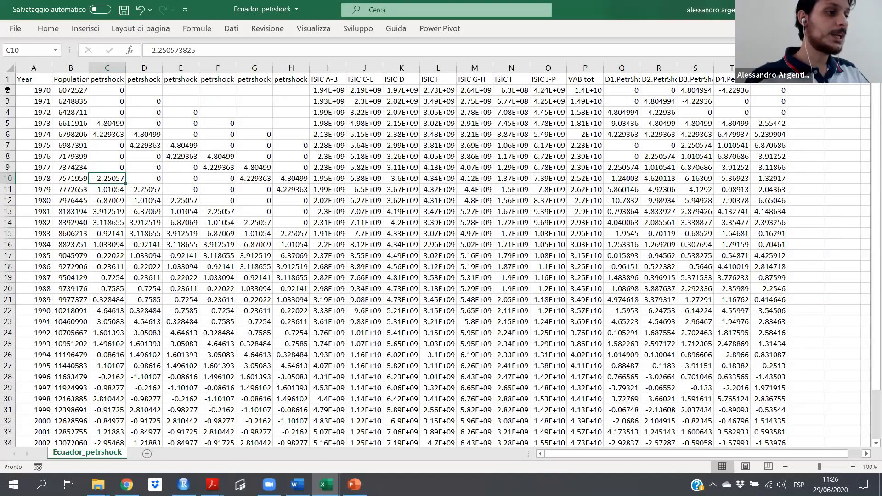
{"action": "left_click", "coordinate": [7, 79]}
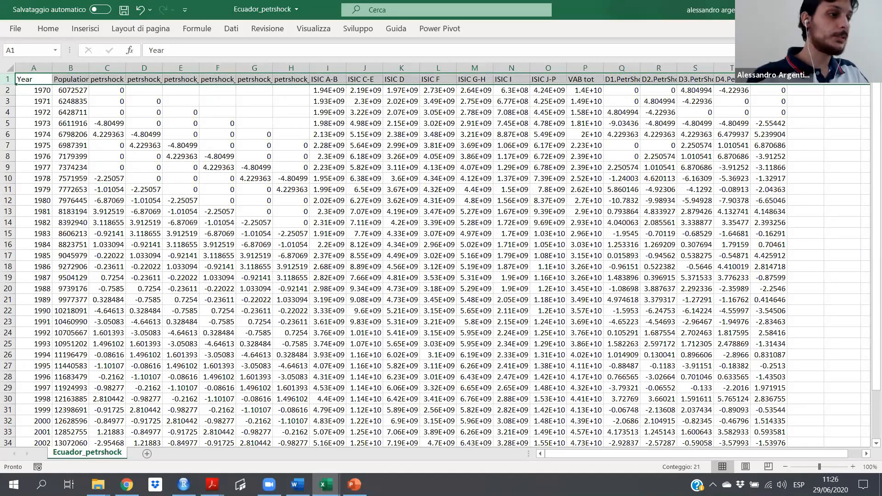
{"action": "left_click_drag", "start_coordinate": [19, 85], "coordinate": [52, 83]}
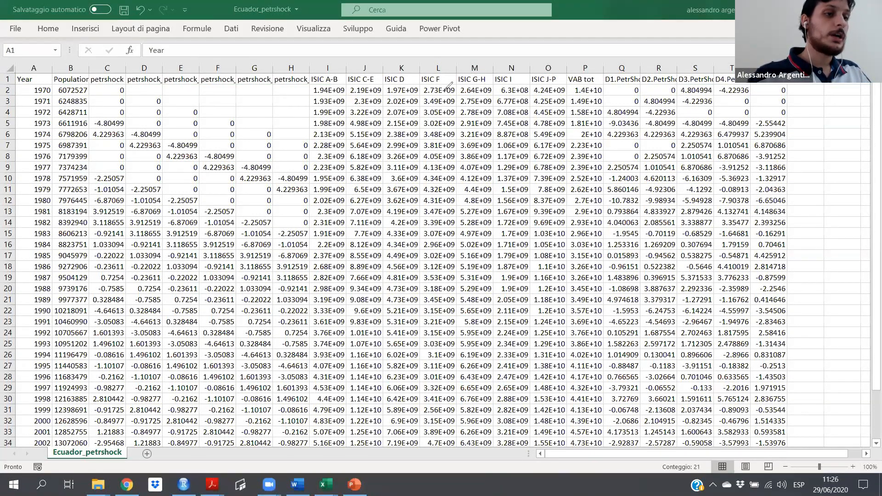
{"action": "left_click_drag", "start_coordinate": [570, 84], "coordinate": [596, 84]}
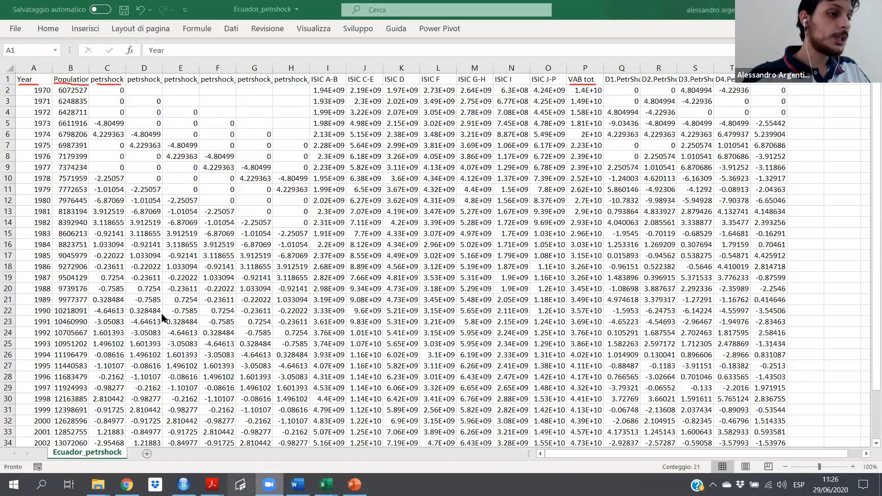
Return to RStudio and underline the header=TRUE and sep=";" arguments and the csv extension in the read.table command.
{"action": "key", "text": "alt+Tab"}
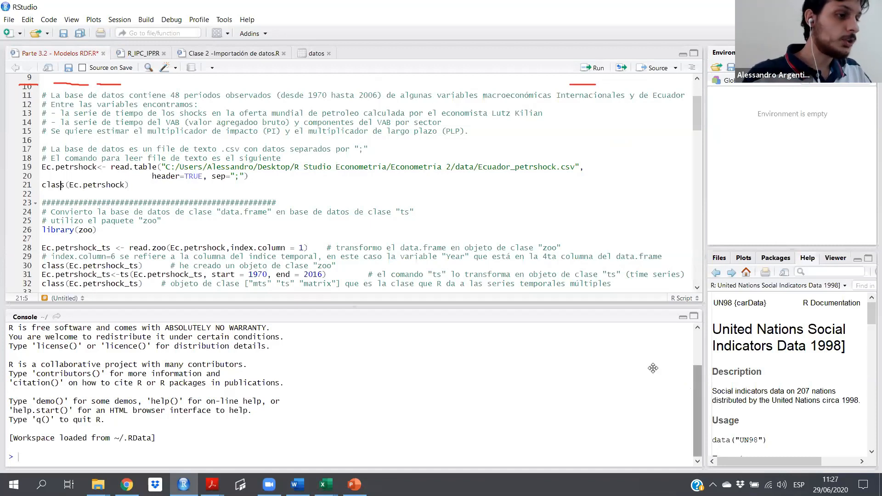
{"action": "left_click_drag", "start_coordinate": [151, 180], "coordinate": [203, 181]}
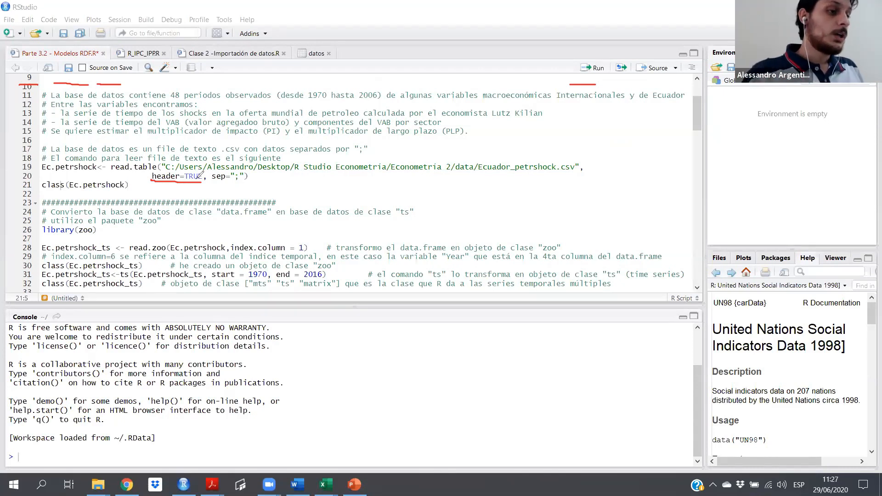
{"action": "left_click_drag", "start_coordinate": [212, 182], "coordinate": [220, 183]}
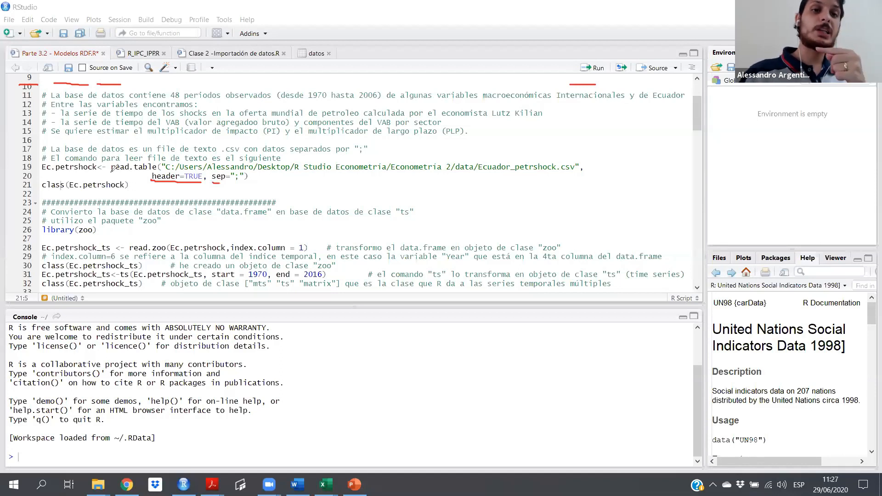
{"action": "left_click_drag", "start_coordinate": [575, 173], "coordinate": [561, 175]}
{"action": "left_click_drag", "start_coordinate": [219, 185], "coordinate": [240, 184]}
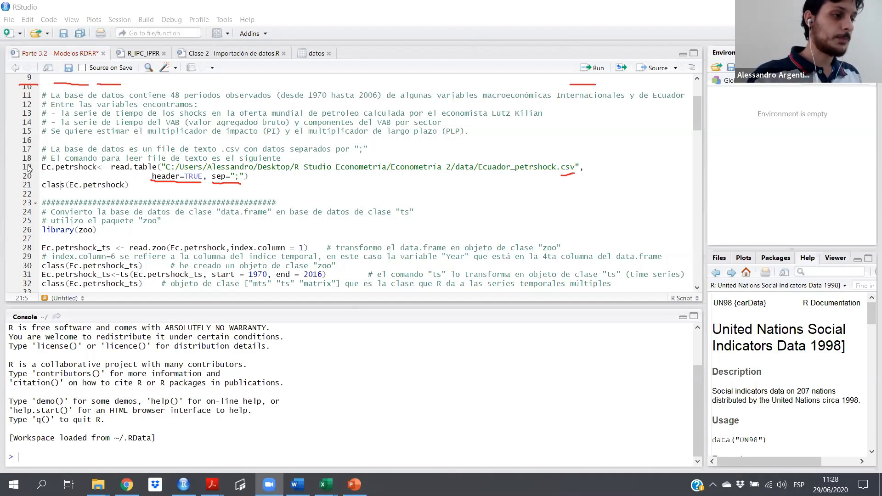
Run the read.table command on lines 19–20 and open the Ec.petrshock data frame in the data viewer.
{"action": "left_click_drag", "start_coordinate": [28, 167], "coordinate": [28, 180]}
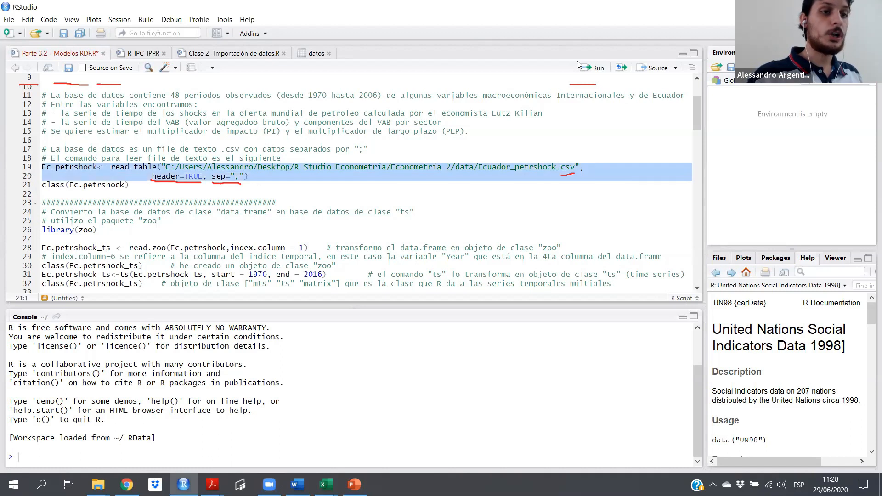
{"action": "left_click", "coordinate": [594, 69]}
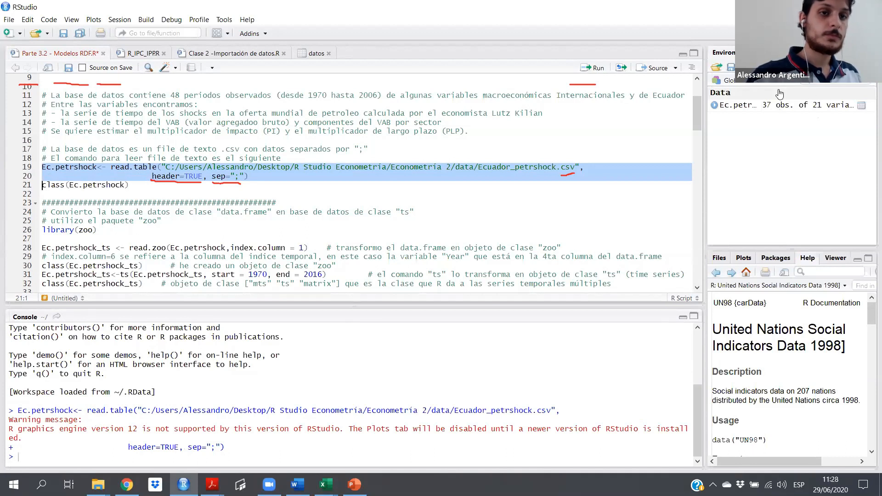
{"action": "left_click", "coordinate": [862, 105]}
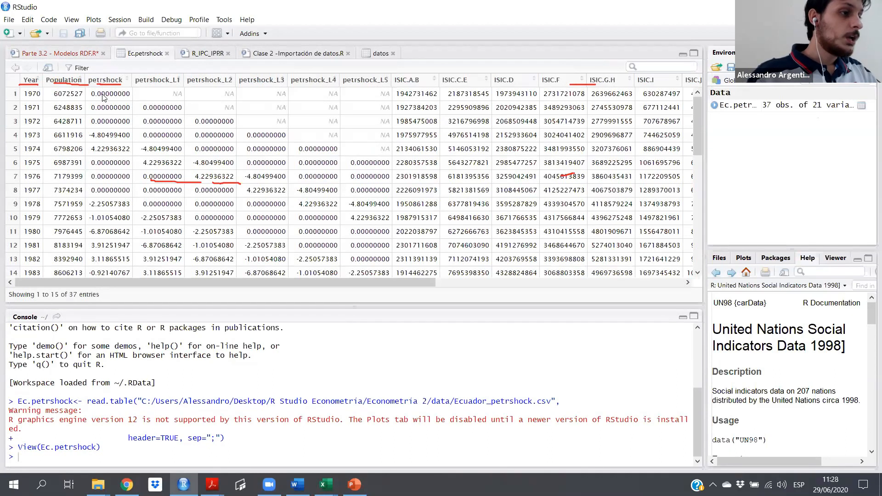
Mark the header row and the first Year and Population values of the data frame with annotation strokes, and clear the drawings.
{"action": "left_click", "coordinate": [36, 79]}
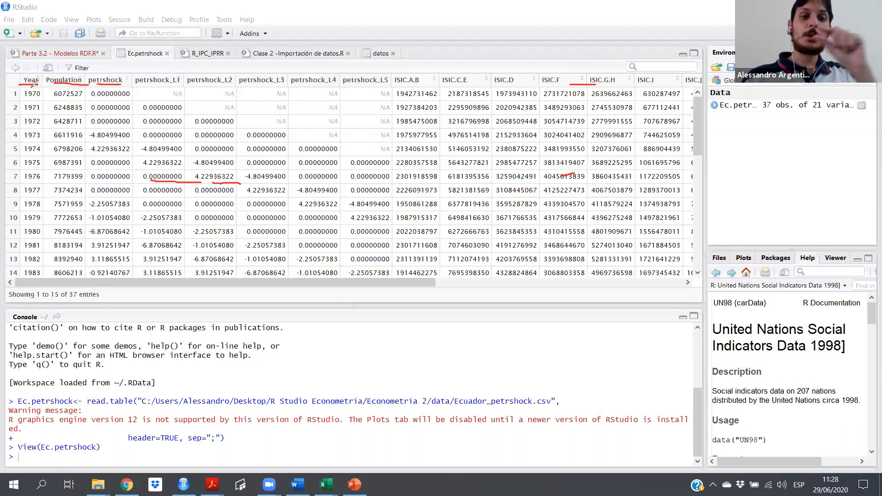
{"action": "mouse_move", "coordinate": [4, 81]}
{"action": "left_mouse_down"}
{"action": "mouse_move", "coordinate": [40, 100]}
{"action": "mouse_move", "coordinate": [75, 100]}
{"action": "left_mouse_up"}
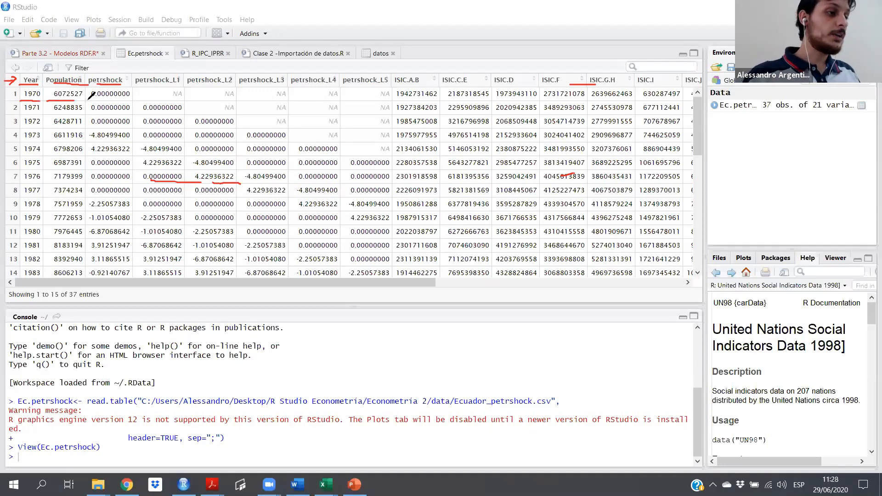
{"action": "key", "text": "e"}
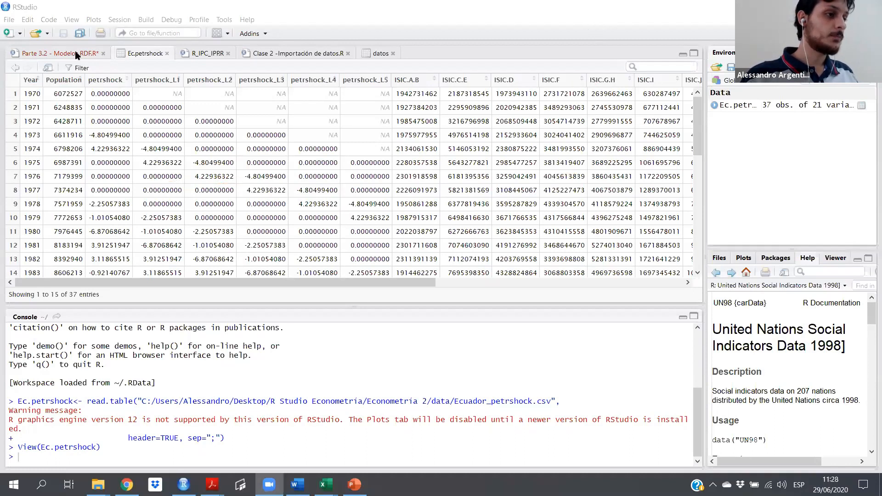
Change the sep argument on line 20 of the script to "," and rerun the read.table command.
{"action": "left_click", "coordinate": [59, 53]}
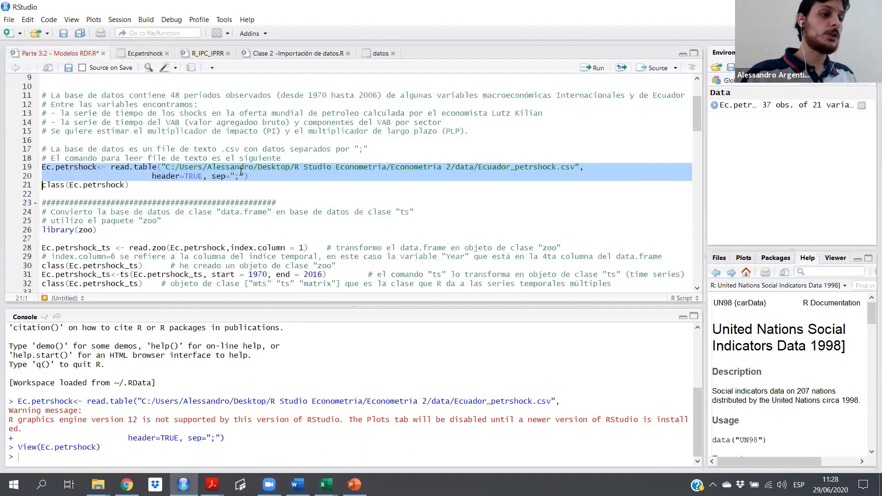
{"action": "left_click", "coordinate": [240, 175]}
{"action": "key", "text": "BackSpace"}
{"action": "type", "text": ","}
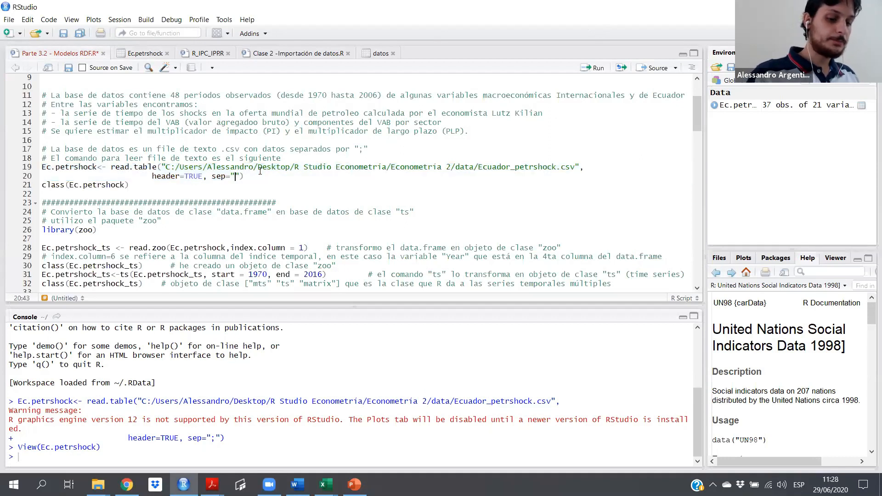
{"action": "left_click_drag", "start_coordinate": [36, 158], "coordinate": [29, 184]}
{"action": "left_click", "coordinate": [27, 173]}
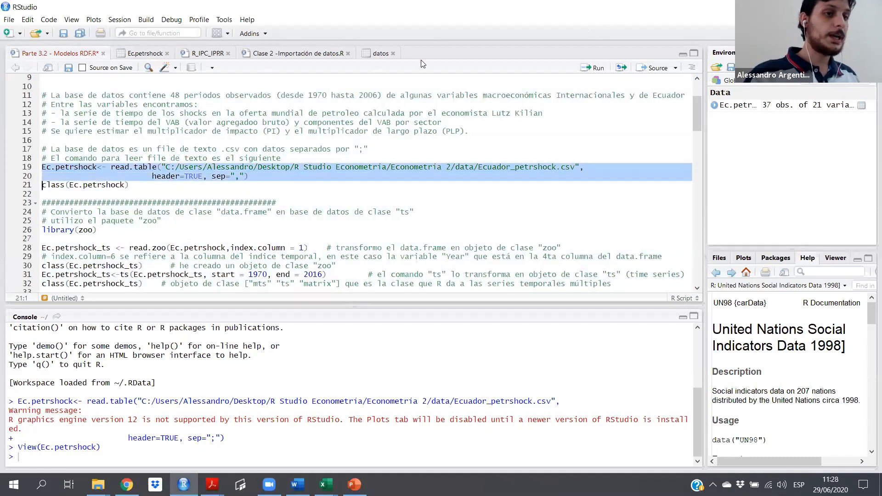
{"action": "left_click", "coordinate": [594, 68]}
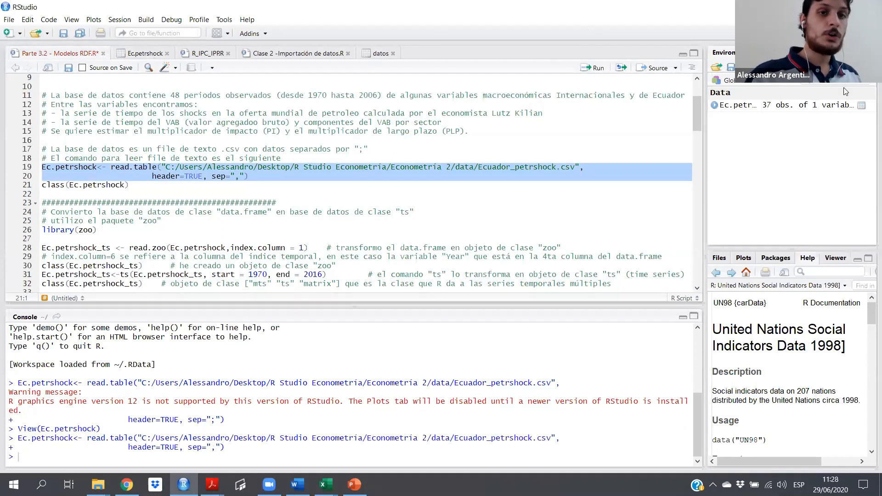
View the reimported Ec.petrshock data, mark its header, single column and consecutive semicolons with annotation strokes, and clear the drawings.
{"action": "left_click", "coordinate": [740, 105]}
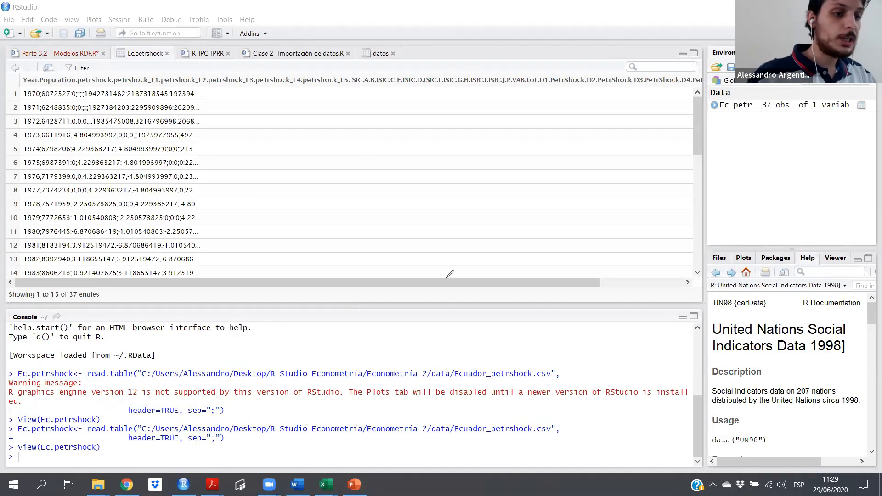
{"action": "mouse_move", "coordinate": [84, 92]}
{"action": "left_mouse_down"}
{"action": "mouse_move", "coordinate": [343, 81]}
{"action": "mouse_move", "coordinate": [727, 85]}
{"action": "left_mouse_up"}
{"action": "left_click_drag", "start_coordinate": [206, 87], "coordinate": [223, 266]}
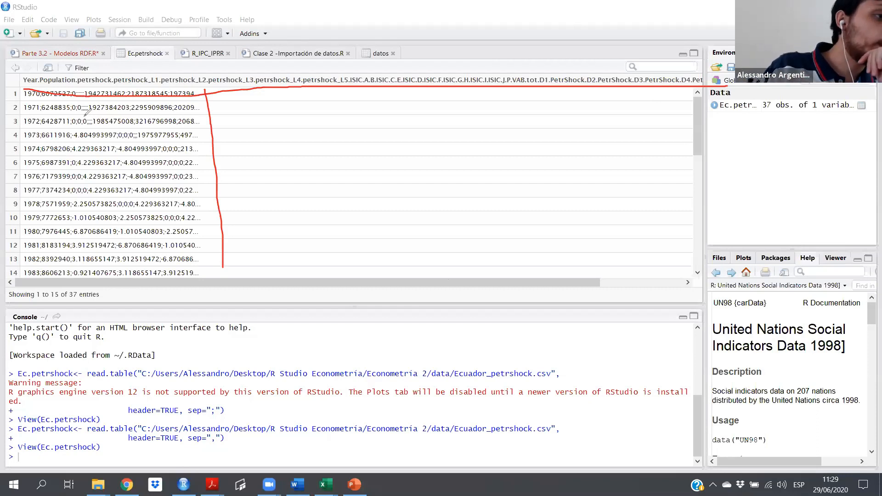
{"action": "left_click_drag", "start_coordinate": [81, 113], "coordinate": [88, 113]}
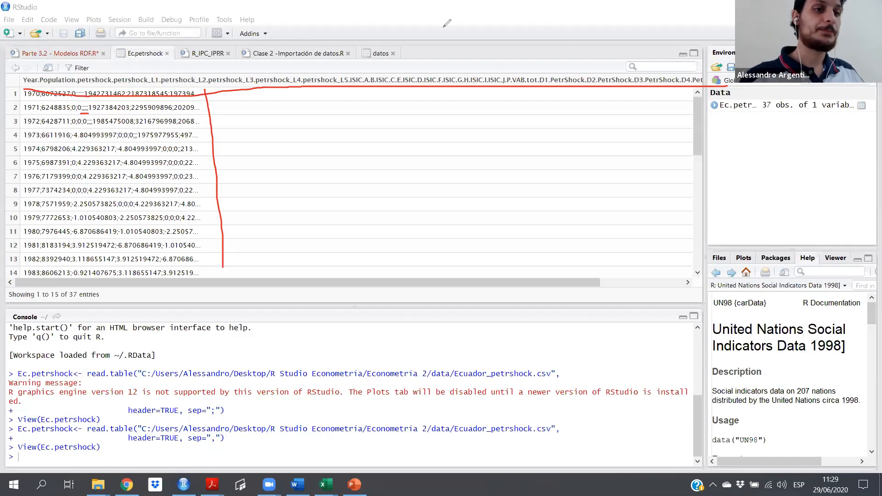
{"action": "left_click", "coordinate": [578, 66]}
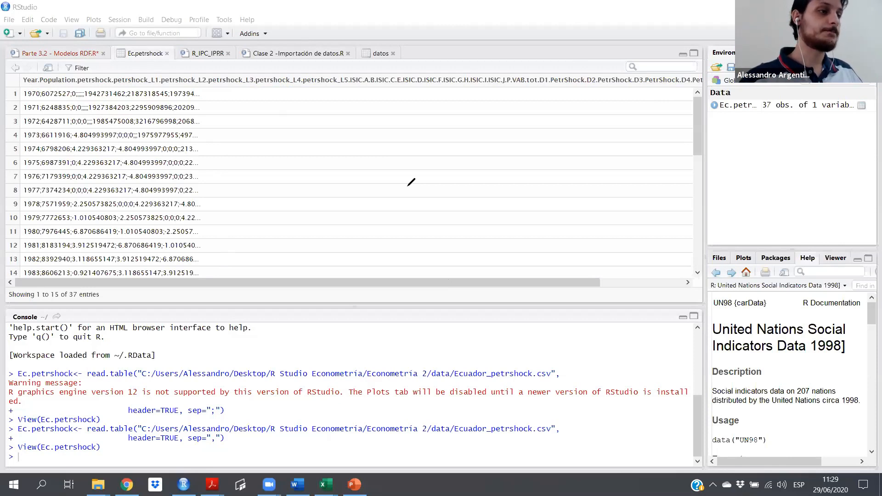
{"action": "key", "text": "Escape"}
Set the sep argument of the read.table command on line 20 of the script back to ";".
{"action": "left_click", "coordinate": [60, 53]}
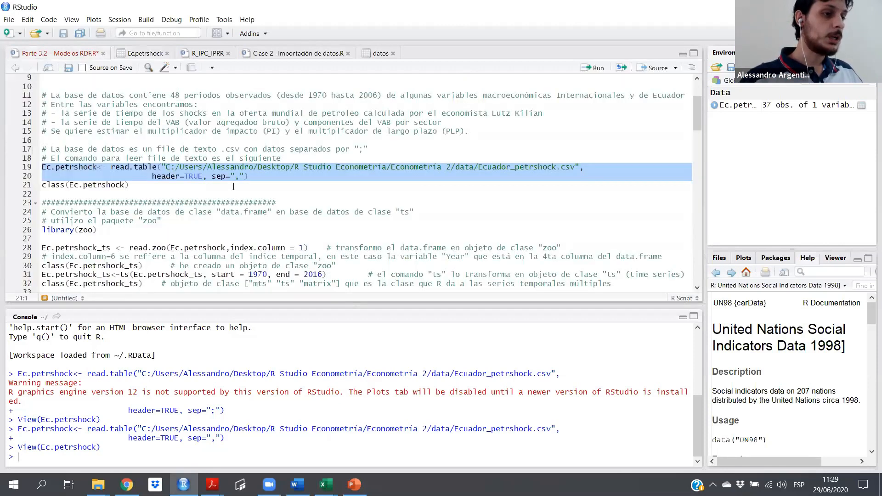
{"action": "left_click", "coordinate": [240, 177]}
{"action": "key", "text": "BackSpace"}
{"action": "type", "text": ";"}
{"action": "left_click", "coordinate": [124, 202]}
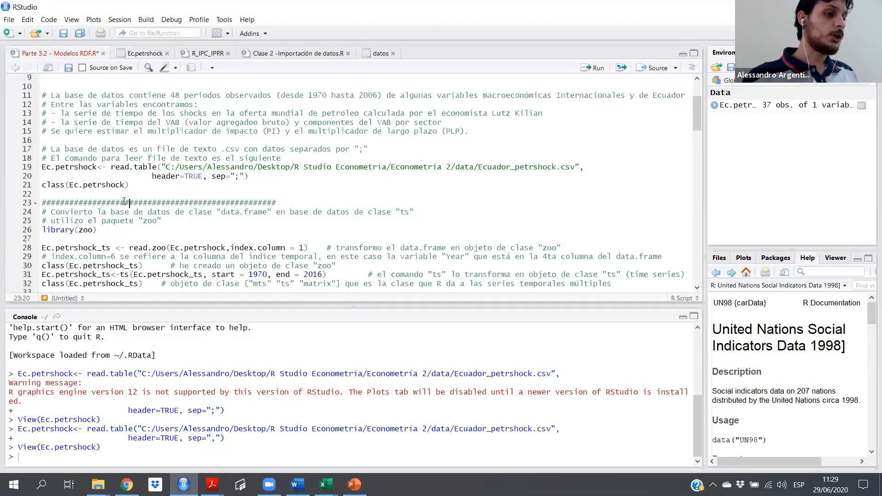
Highlight the read.table command on lines 19–20 and point out the object name Ec.petrshock on line 19.
{"action": "scroll", "coordinate": [124, 202], "scroll_direction": "down", "scroll_amount": 2}
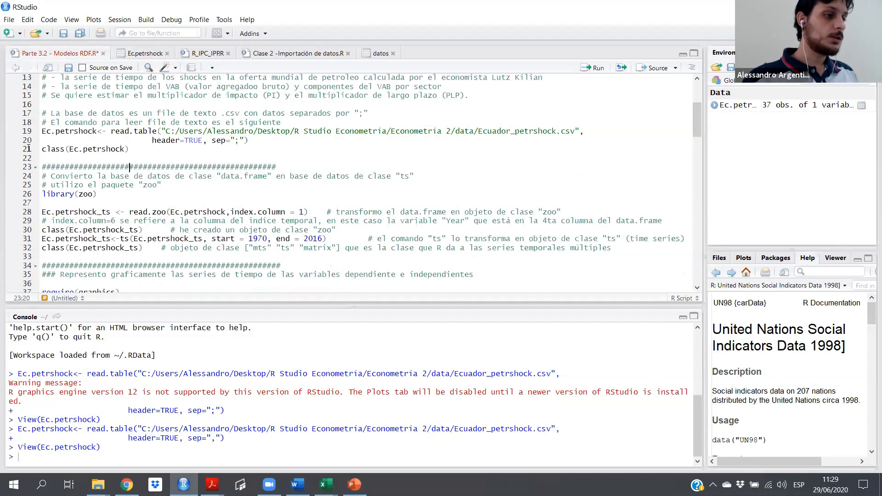
{"action": "left_click_drag", "start_coordinate": [27, 134], "coordinate": [33, 151]}
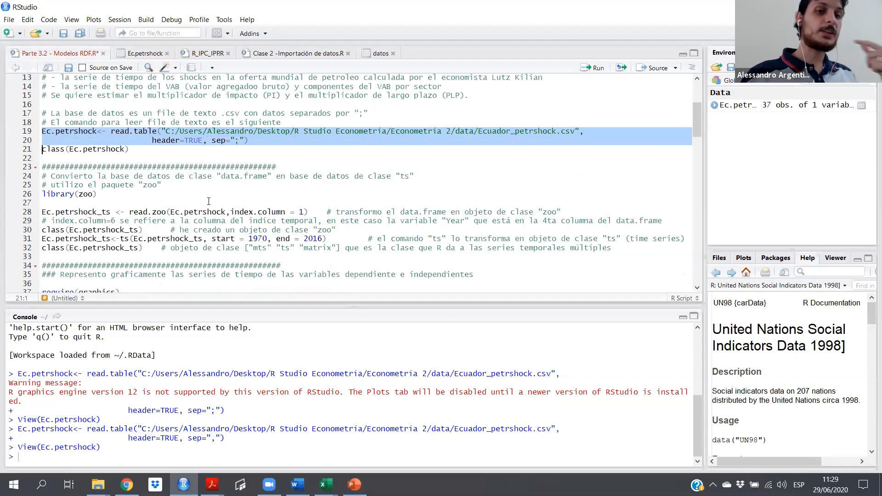
{"action": "left_click", "coordinate": [53, 132]}
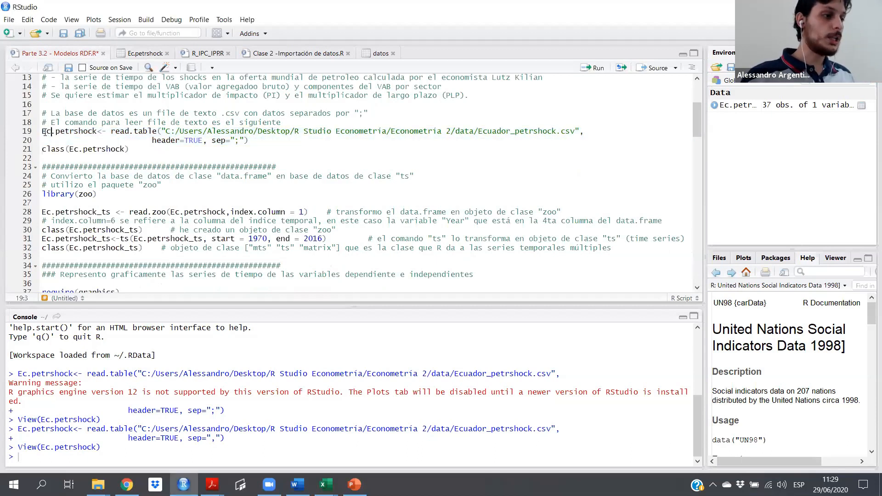
{"action": "double_click", "coordinate": [97, 135]}
{"action": "left_click", "coordinate": [97, 135]}
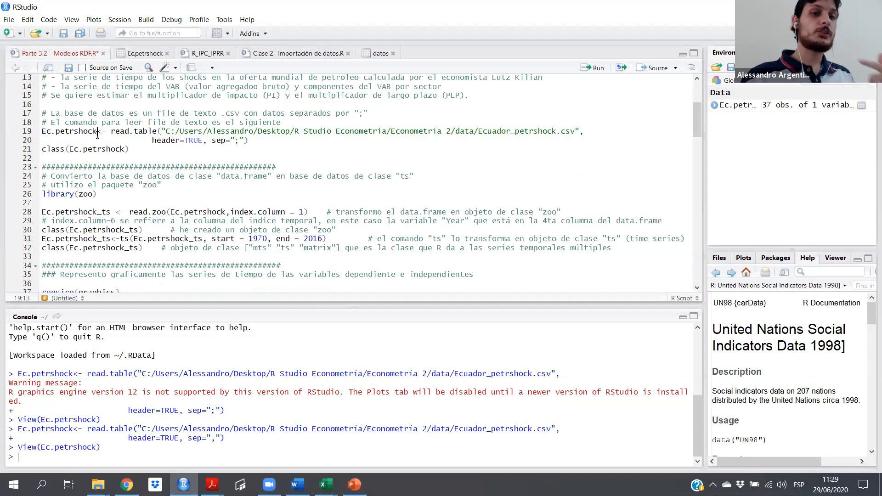
Rerun the read.table command on lines 19–20 with the ";" separator and open the reimported Ec.petrshock data for viewing.
{"action": "left_click", "coordinate": [28, 133]}
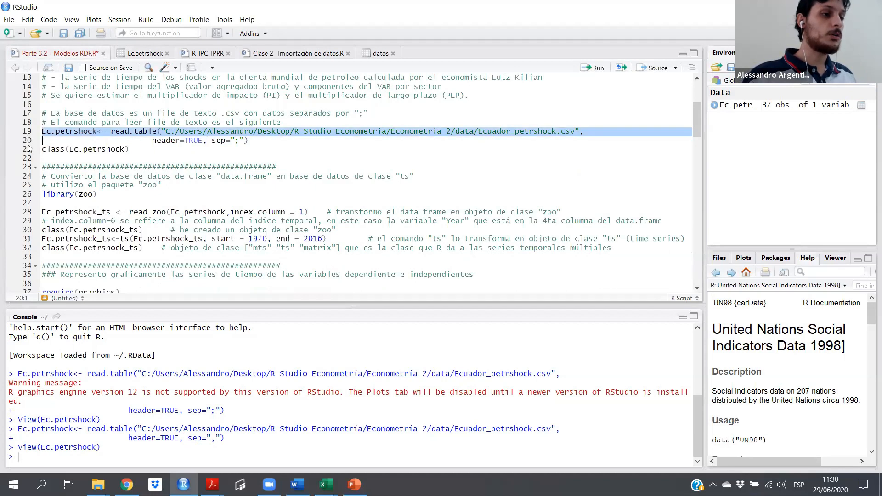
{"action": "key", "text": "shift+Down"}
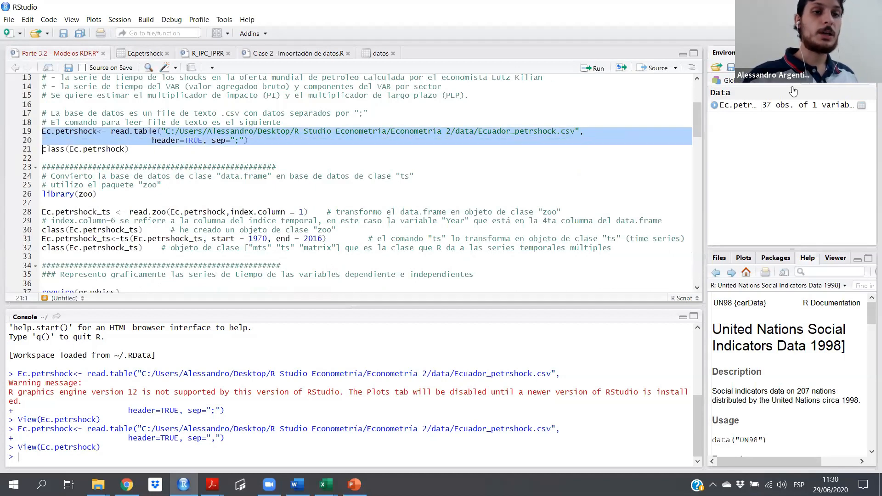
{"action": "key", "text": "ctrl+Return"}
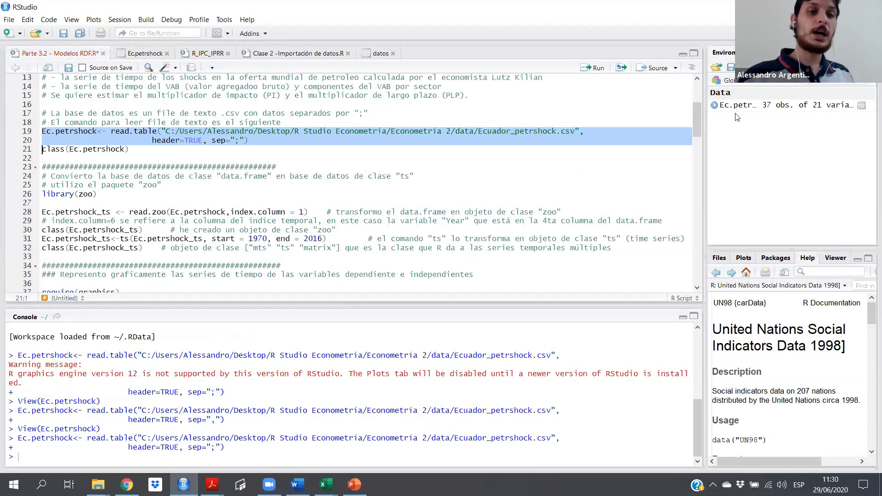
{"action": "left_click", "coordinate": [861, 106]}
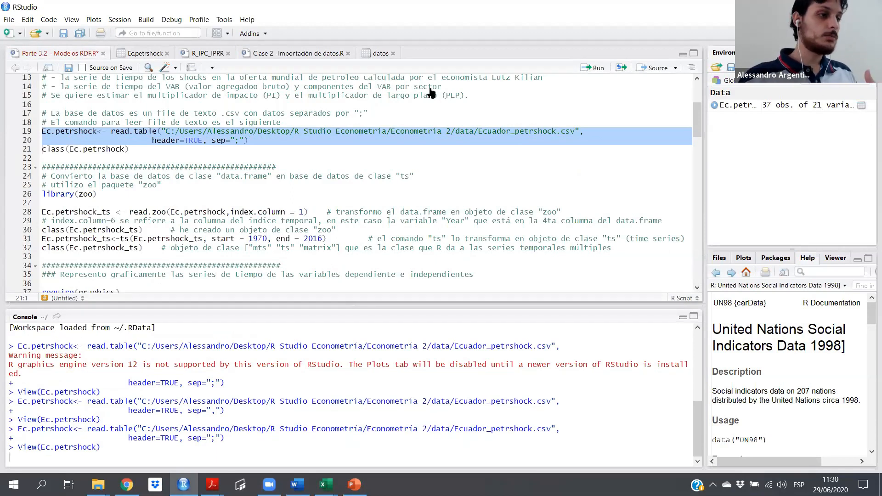
Return to the script, run class(Ec.petrshock) on line 21 and highlight the class printed in the console.
{"action": "left_click", "coordinate": [69, 54]}
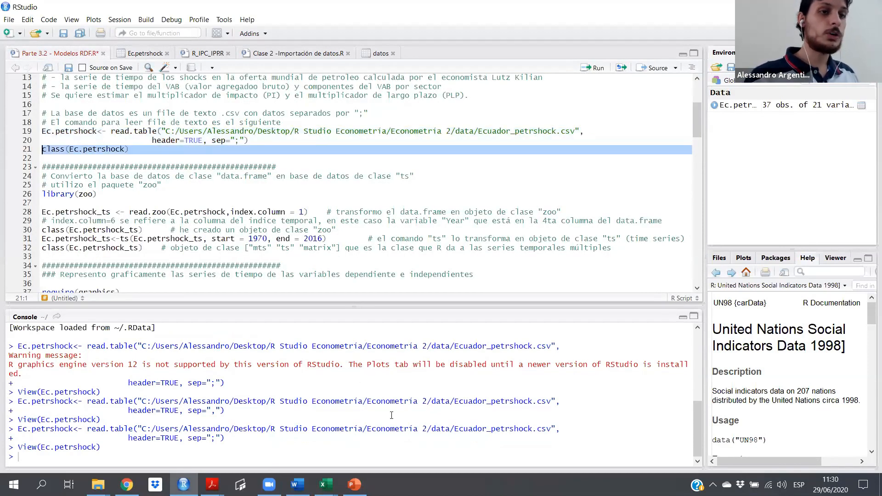
{"action": "left_click", "coordinate": [592, 69]}
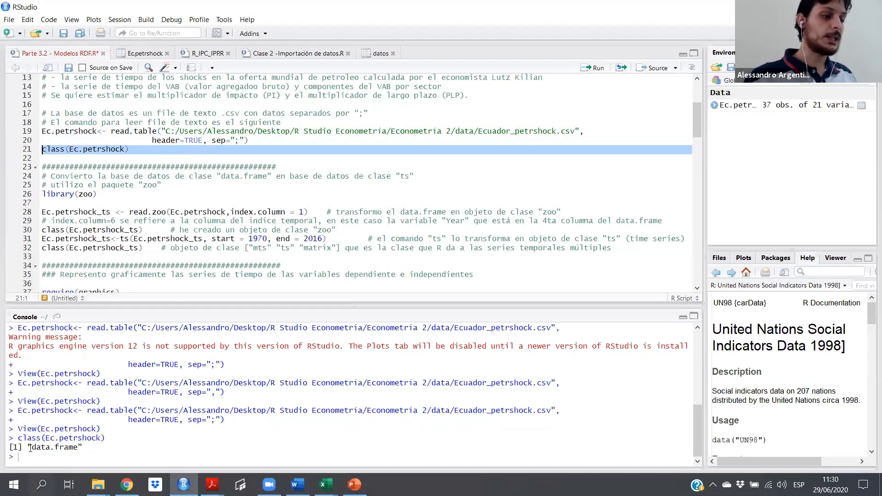
{"action": "left_click_drag", "start_coordinate": [32, 448], "coordinate": [152, 443]}
{"action": "left_click", "coordinate": [152, 443]}
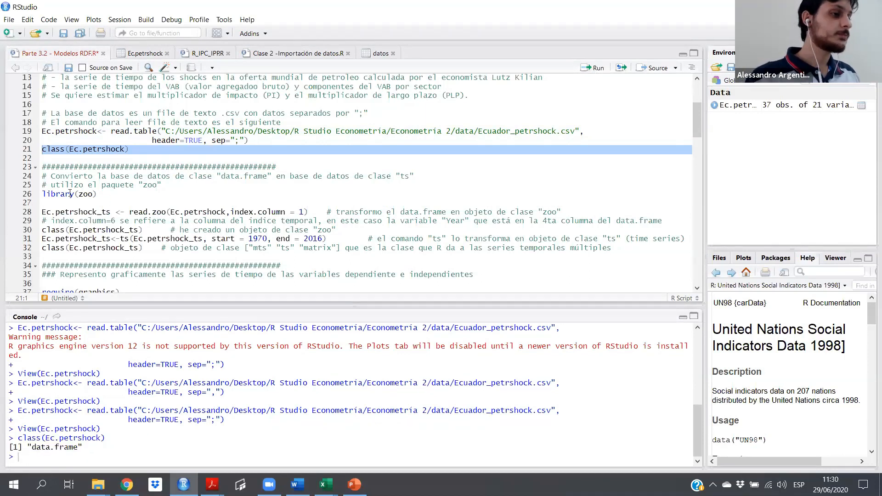
Go to the data conversion section of the script and load the zoo package with library(zoo) on line 26.
{"action": "left_click", "coordinate": [94, 176]}
{"action": "scroll", "coordinate": [94, 176], "scroll_direction": "down", "scroll_amount": 2}
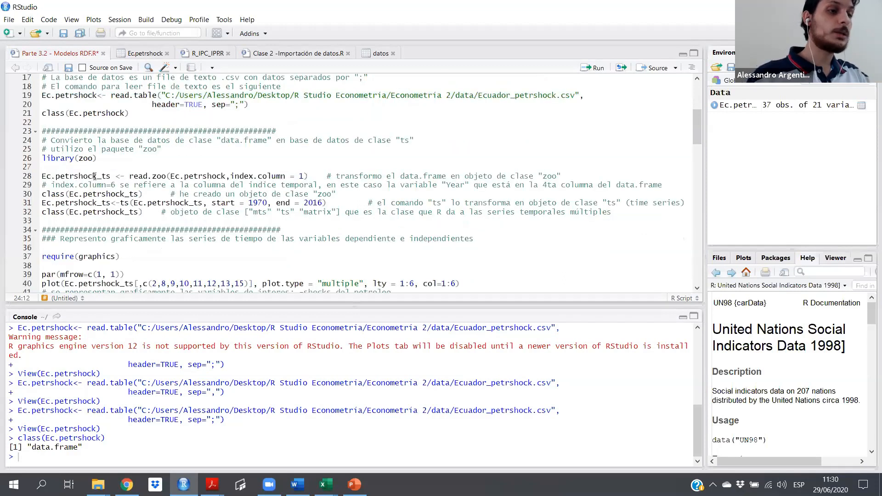
{"action": "scroll", "coordinate": [94, 177], "scroll_direction": "down", "scroll_amount": 2}
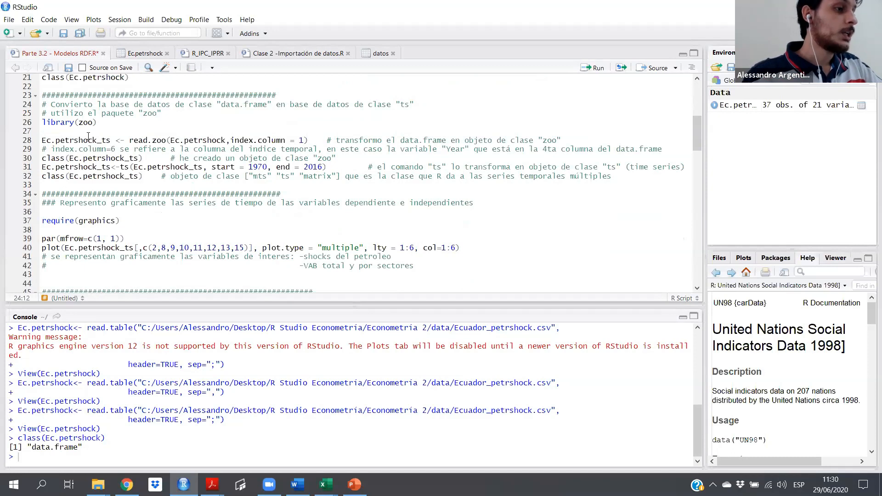
{"action": "left_click", "coordinate": [67, 138]}
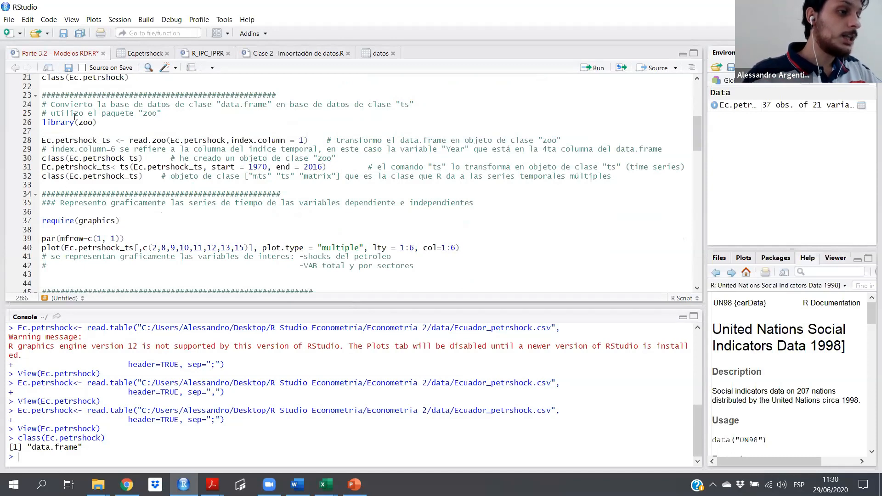
{"action": "left_click", "coordinate": [25, 123]}
{"action": "left_click", "coordinate": [598, 68]}
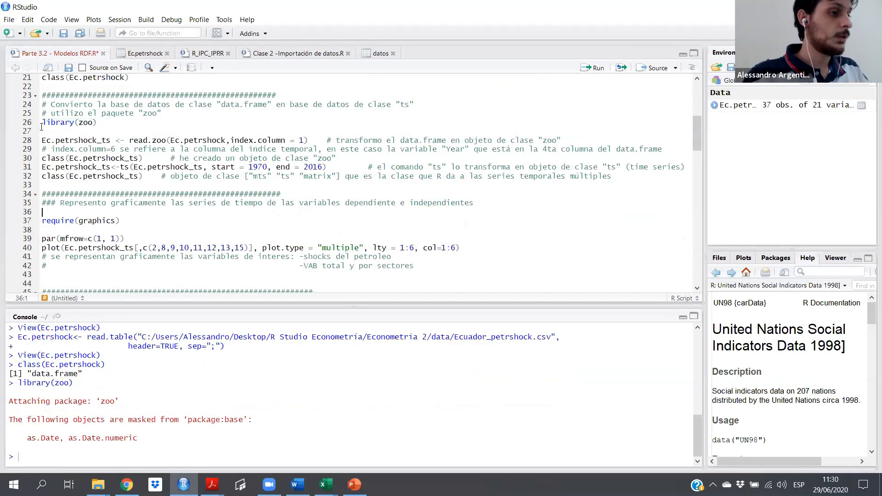
Rename the object assigned on line 28 of the script to Ec.petrshock_zoo.
{"action": "left_click_drag", "start_coordinate": [43, 140], "coordinate": [111, 140]}
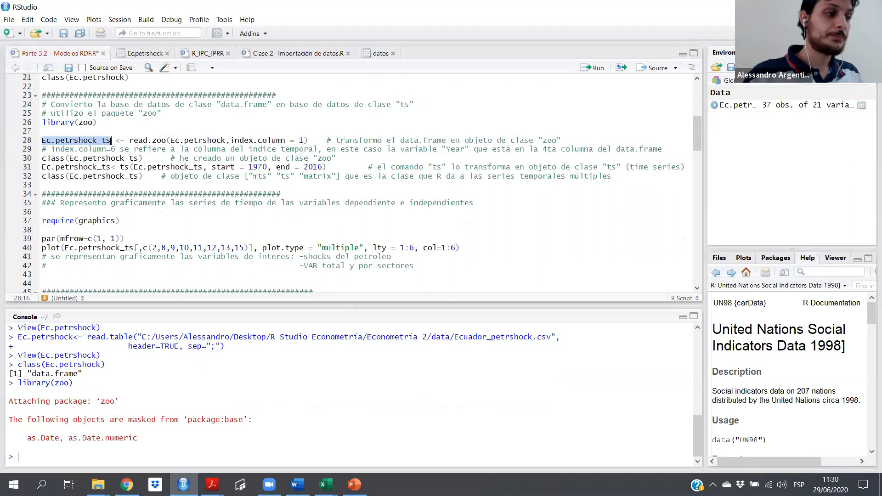
{"action": "left_click", "coordinate": [111, 140]}
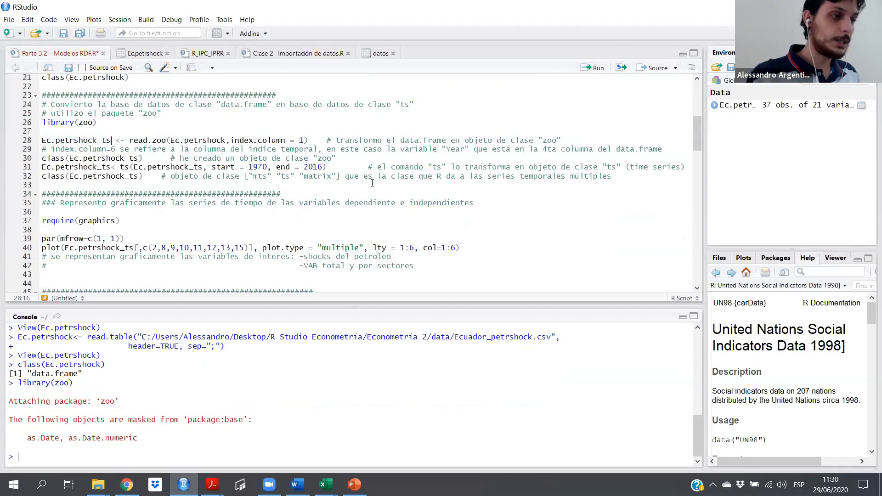
{"action": "key", "text": "BackSpace"}
{"action": "key", "text": "BackSpace"}
{"action": "type", "text": "zoo"}
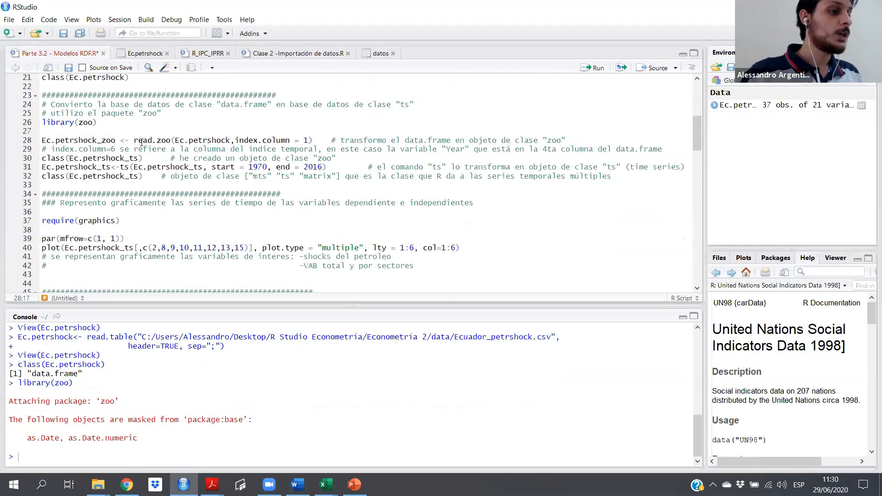
Highlight the read.zoo function and its Ec.petrshock argument on line 28, and point out the matching object name on line 19.
{"action": "left_click_drag", "start_coordinate": [133, 140], "coordinate": [172, 139]}
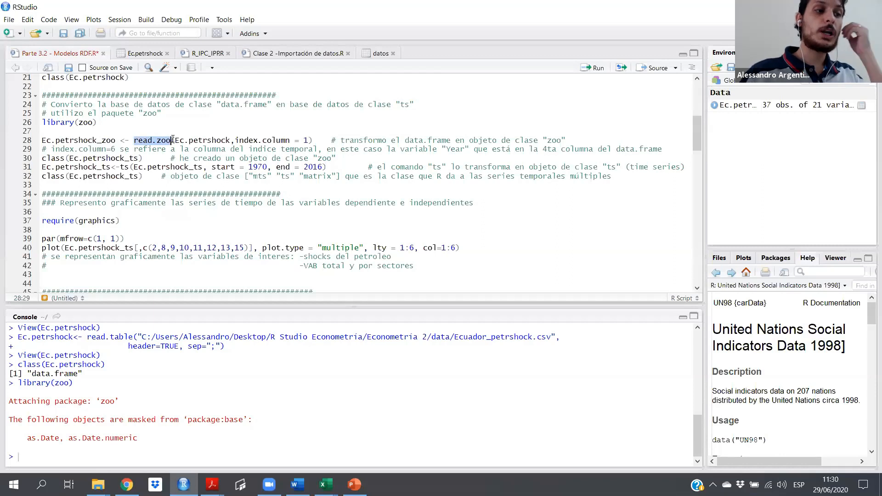
{"action": "left_click", "coordinate": [217, 140]}
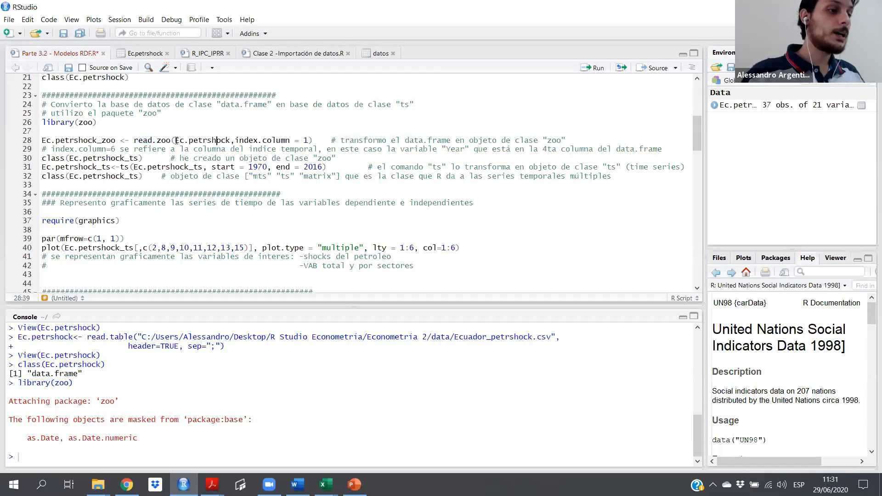
{"action": "left_click_drag", "start_coordinate": [177, 140], "coordinate": [231, 140]}
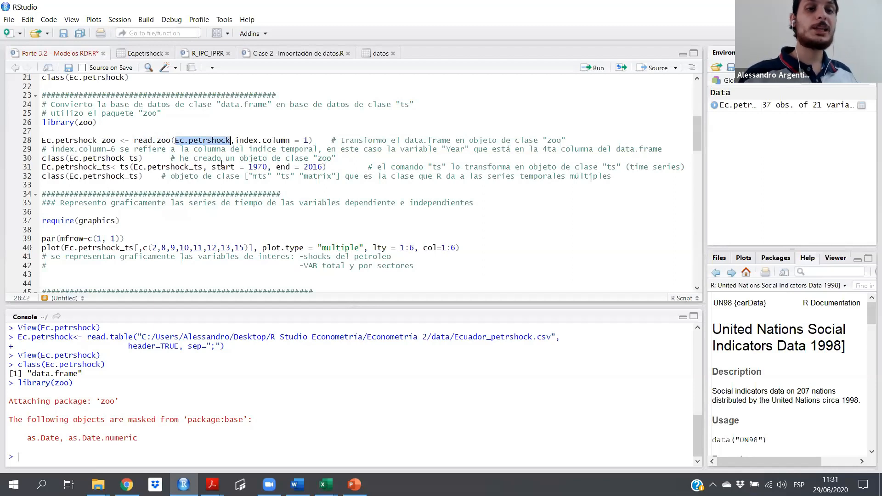
{"action": "scroll", "coordinate": [201, 192], "scroll_direction": "up", "scroll_amount": 3}
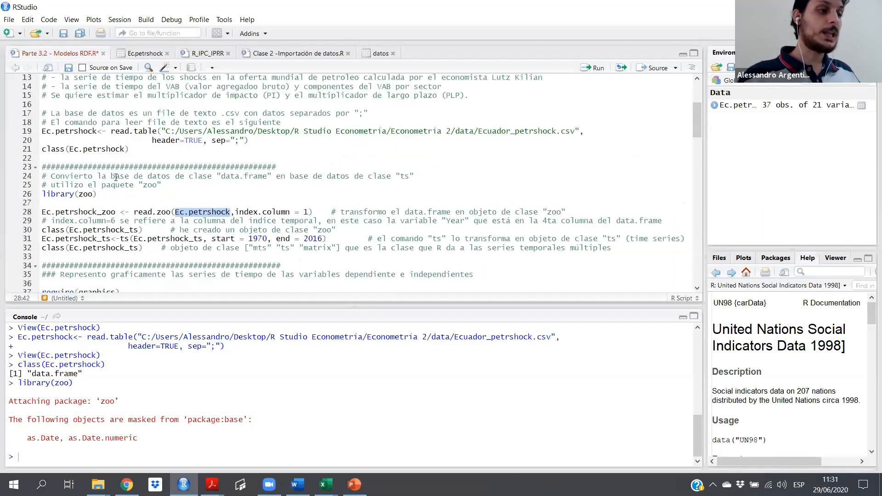
{"action": "double_click", "coordinate": [61, 133]}
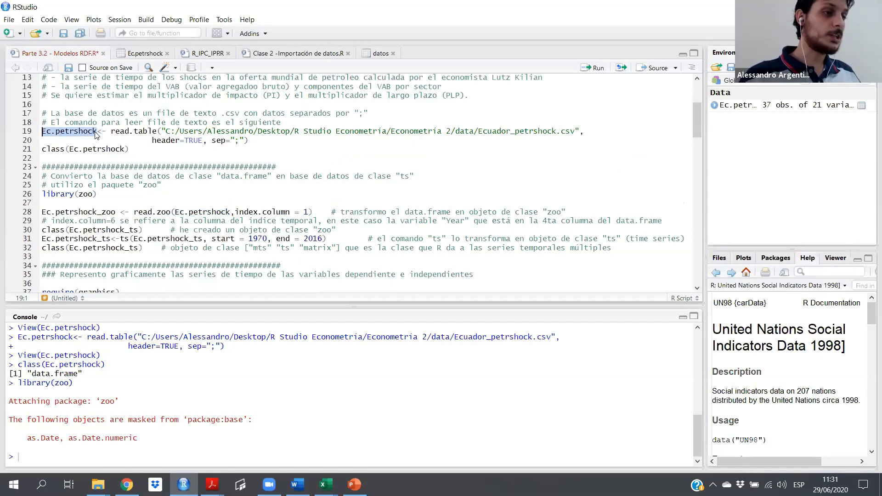
{"action": "scroll", "coordinate": [138, 143], "scroll_direction": "down", "scroll_amount": 1}
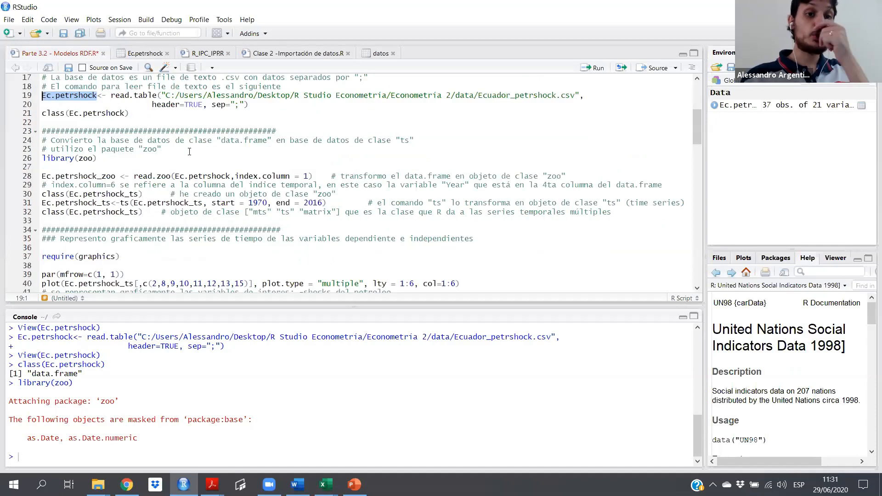
Highlight the index.column = 1 argument on line 28 and mark the Year column in the Ec.petrshock data with an arrow.
{"action": "left_click_drag", "start_coordinate": [175, 177], "coordinate": [310, 176]}
{"action": "left_click", "coordinate": [233, 177]}
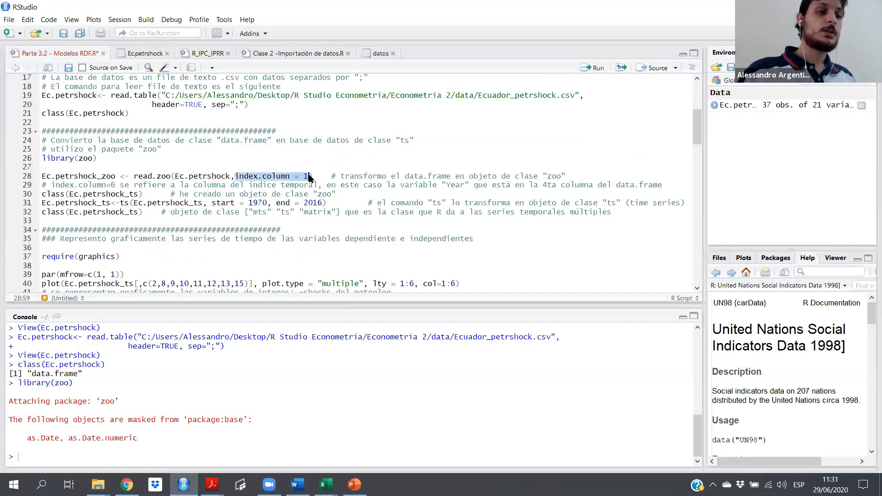
{"action": "left_click", "coordinate": [309, 176]}
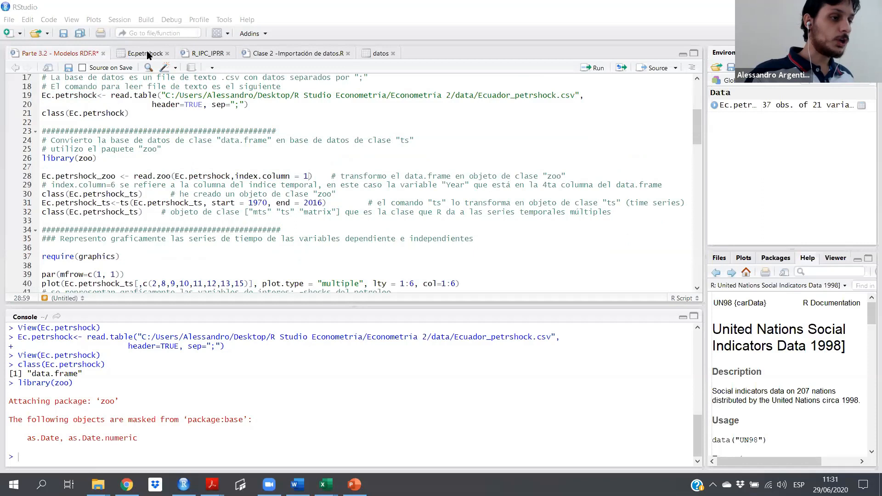
{"action": "key", "text": "ctrl+Tab"}
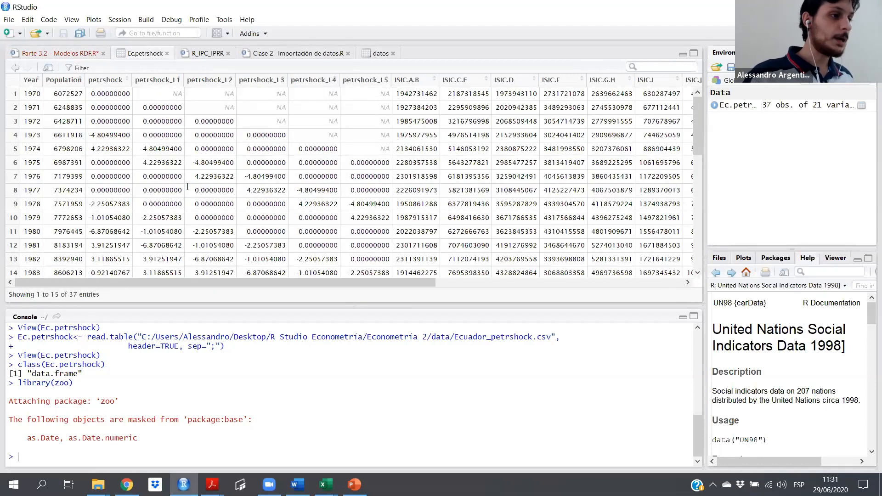
{"action": "left_click_drag", "start_coordinate": [28, 38], "coordinate": [27, 74]}
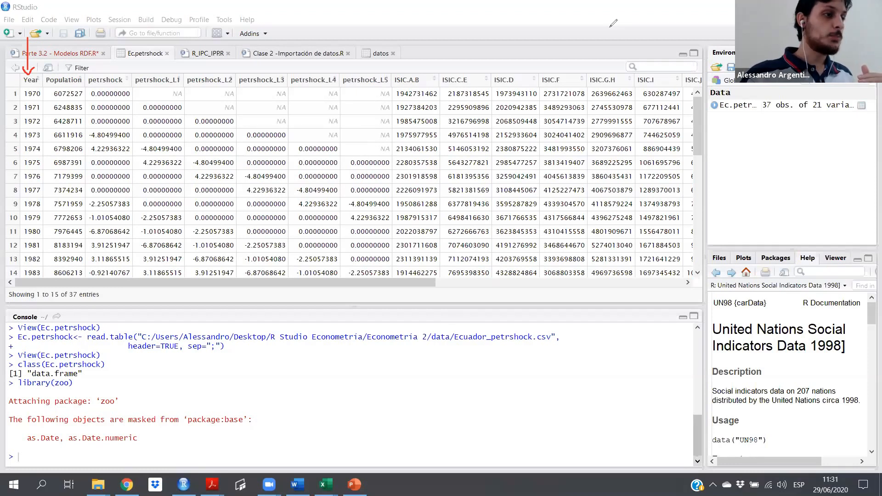
Run the read.zoo command on line 28 and temporarily widen the environment area to inspect the created object.
{"action": "left_click", "coordinate": [60, 54]}
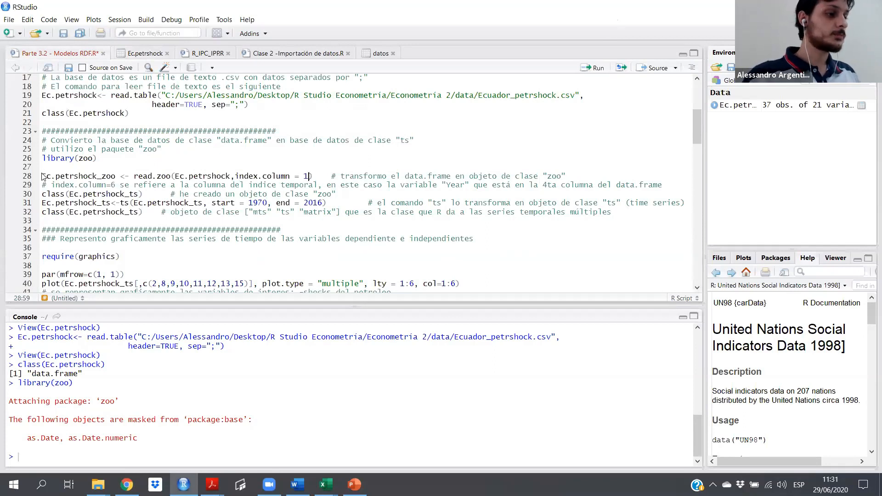
{"action": "left_click", "coordinate": [28, 177]}
{"action": "left_click", "coordinate": [593, 68]}
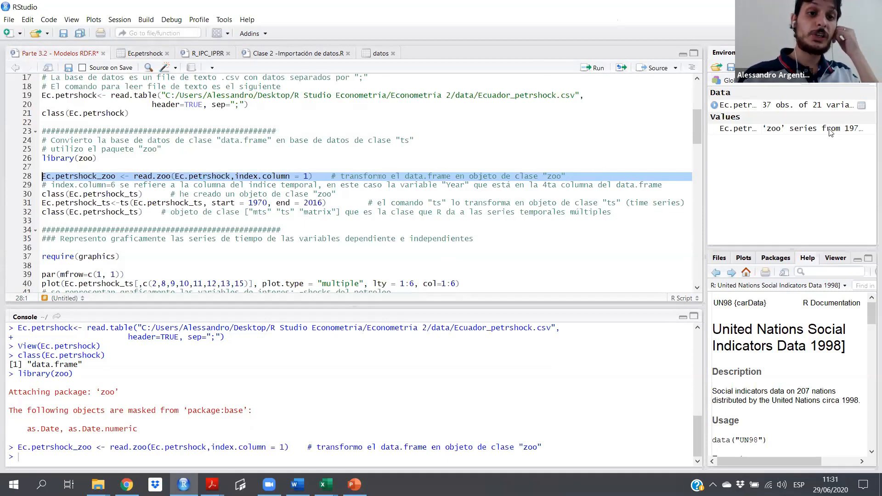
{"action": "left_click_drag", "start_coordinate": [707, 146], "coordinate": [586, 159]}
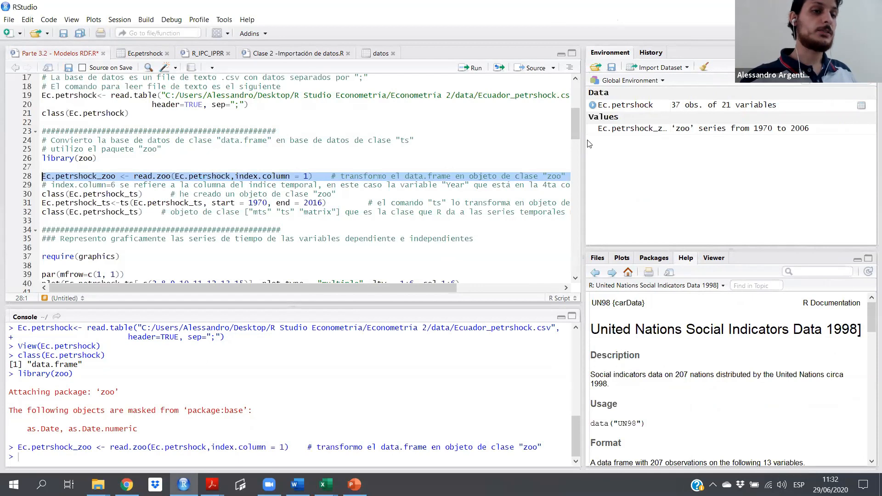
{"action": "left_click_drag", "start_coordinate": [588, 144], "coordinate": [696, 187]}
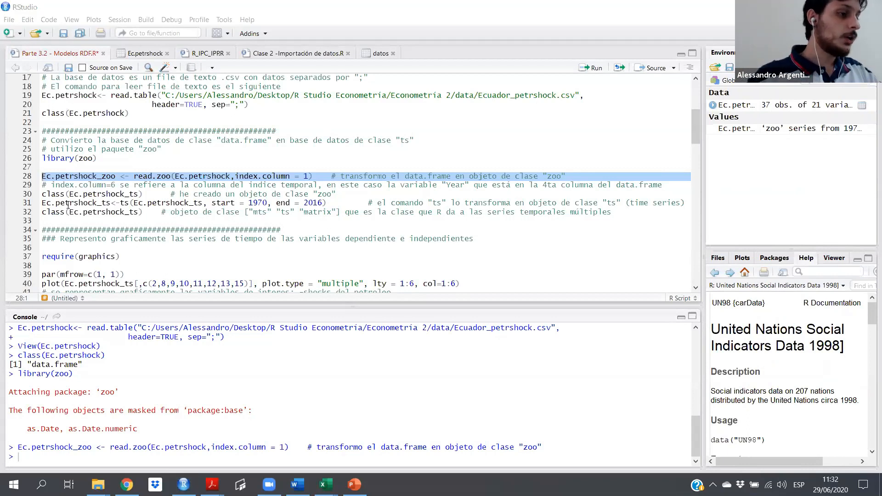
Correct the comment on line 29 to read index.column=1 and "1era columna" of the data.frame.
{"action": "left_click", "coordinate": [68, 204]}
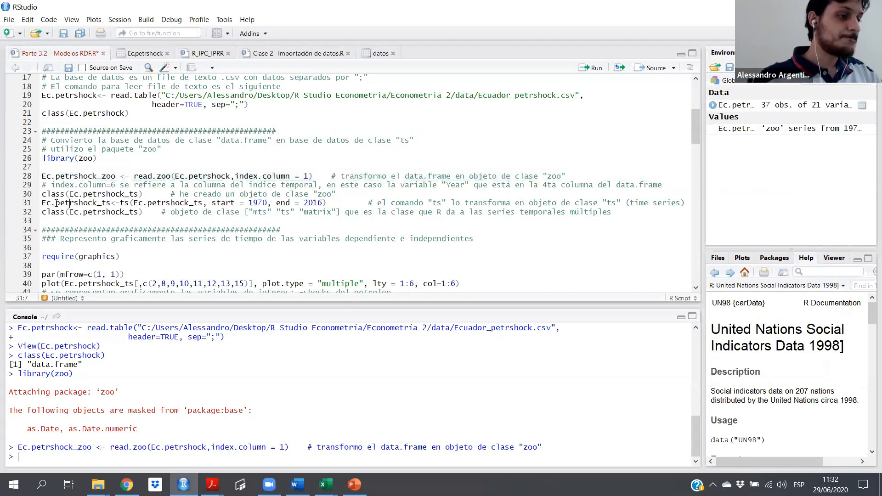
{"action": "left_click", "coordinate": [115, 184]}
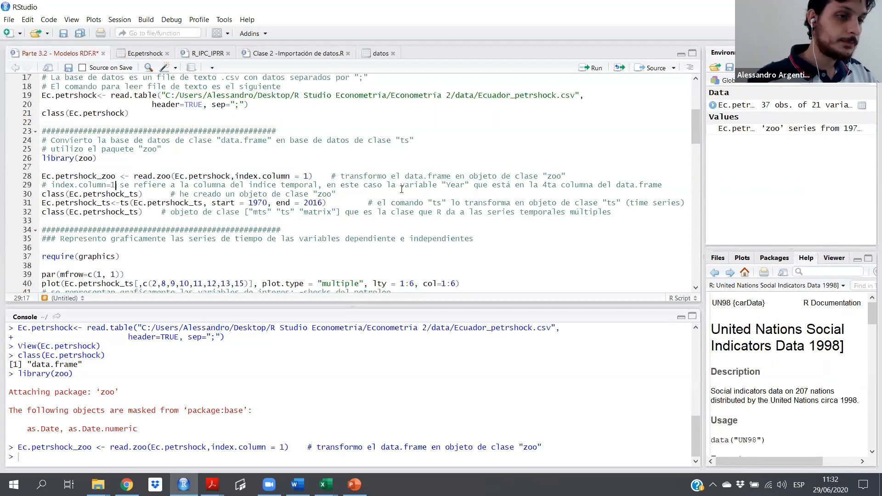
{"action": "left_click", "coordinate": [549, 185]}
{"action": "key", "text": "Delete"}
{"action": "key", "text": "Delete"}
{"action": "key", "text": "Delete"}
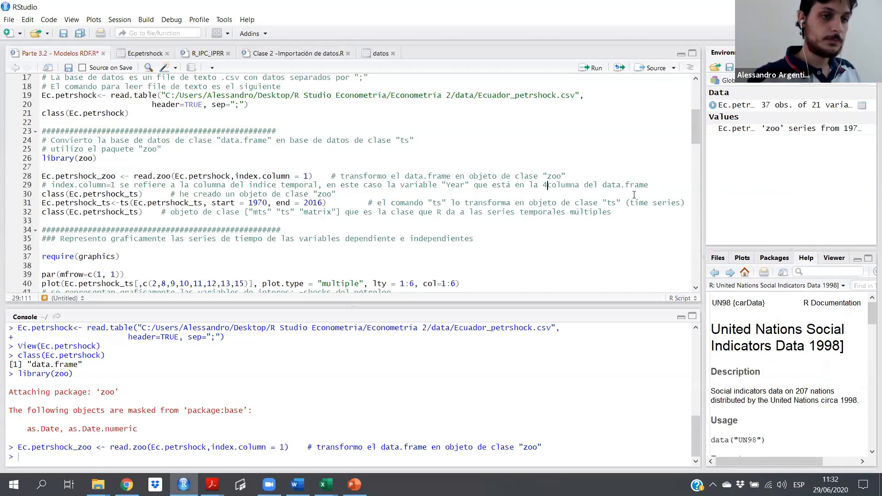
{"action": "key", "text": "BackSpace"}
{"action": "type", "text": "1era"}
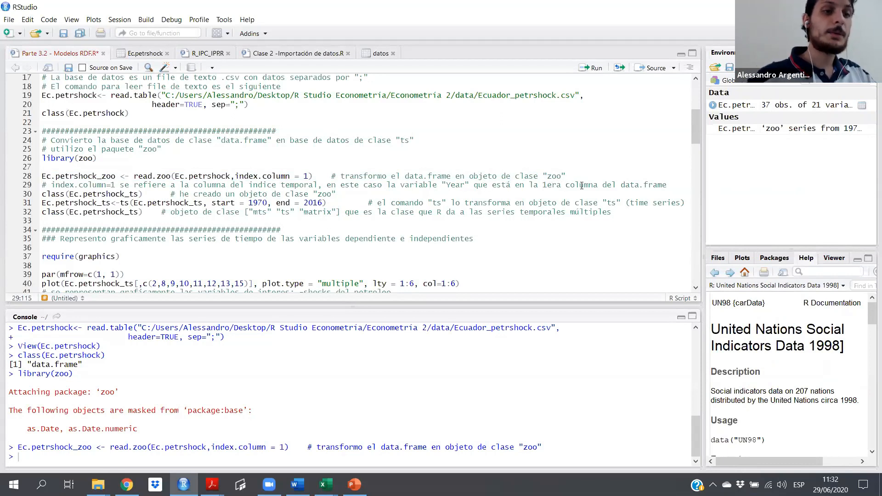
Change the argument of the class command on line 30 to Ec.petrshock_zoo and run the line.
{"action": "left_click", "coordinate": [32, 194]}
{"action": "left_click", "coordinate": [596, 69]}
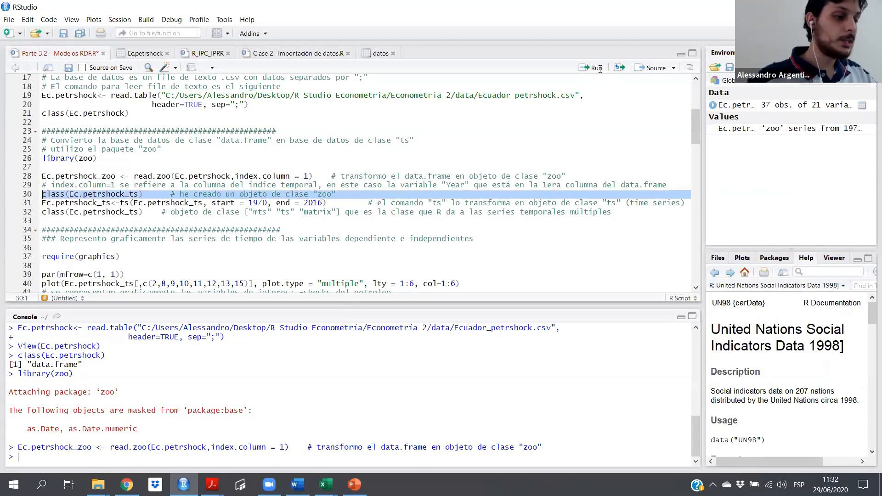
{"action": "left_click", "coordinate": [138, 194]}
{"action": "key", "text": "BackSpace"}
{"action": "key", "text": "BackSpace"}
{"action": "type", "text": "zoo"}
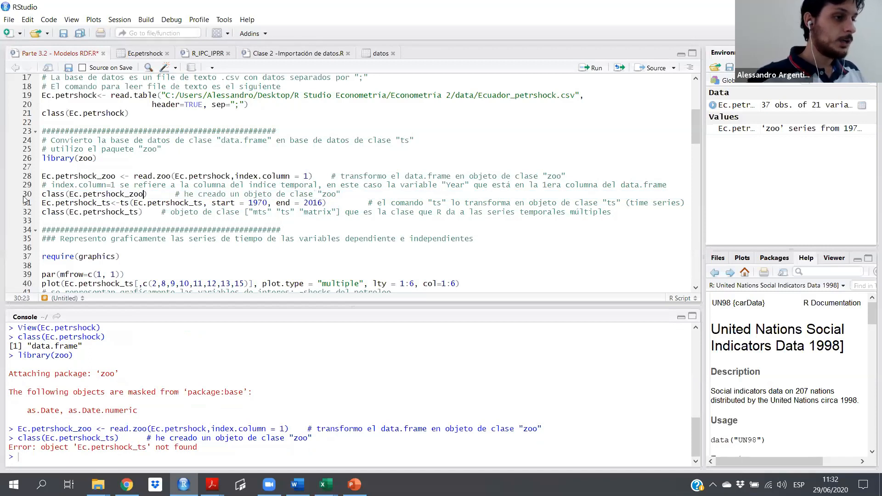
{"action": "left_click", "coordinate": [23, 195]}
{"action": "left_click", "coordinate": [593, 69]}
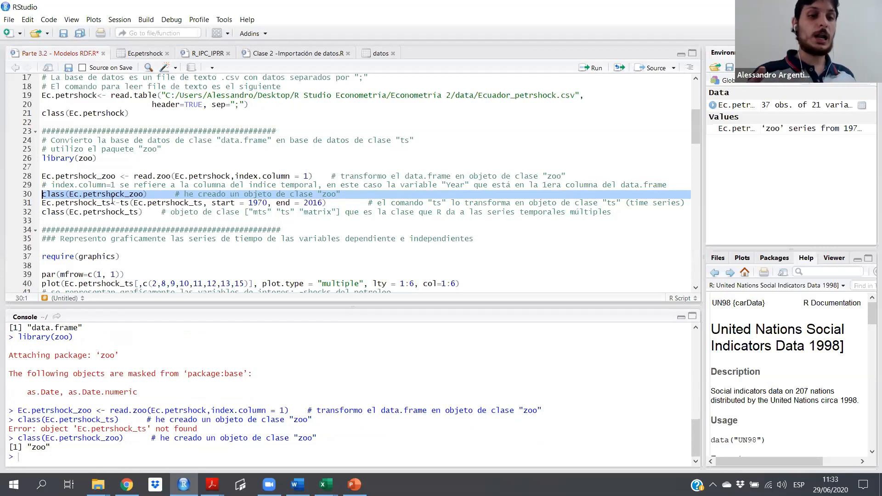
Change the data argument of the ts command on line 31 to Ec.petrshock_zoo.
{"action": "left_click", "coordinate": [84, 202]}
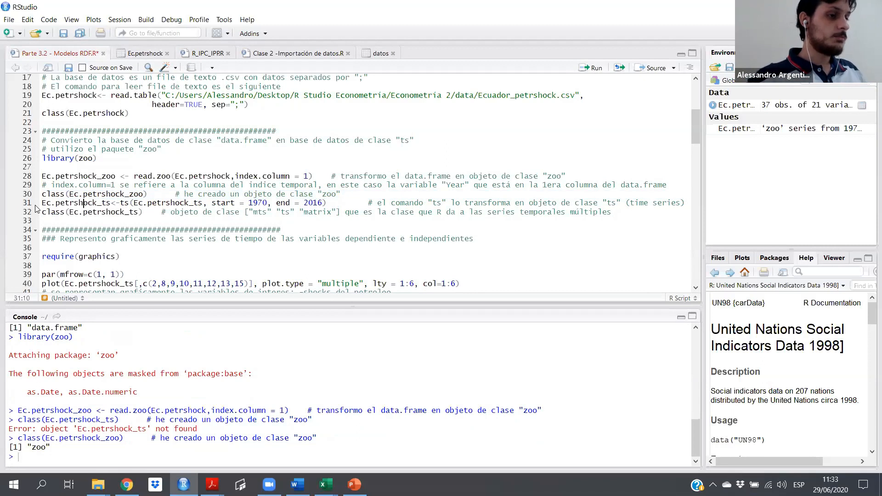
{"action": "left_click", "coordinate": [32, 203]}
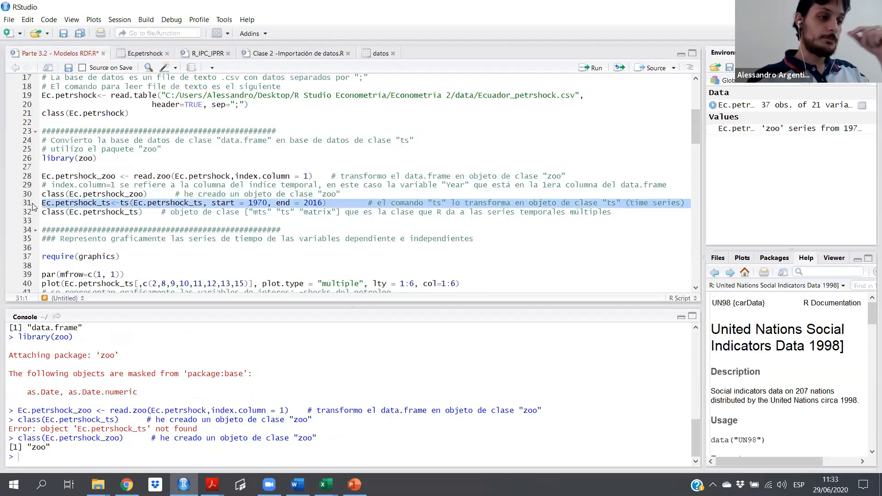
{"action": "left_click", "coordinate": [196, 203]}
{"action": "key", "text": "BackSpace"}
{"action": "key", "text": "BackSpace"}
{"action": "type", "text": "zoo"}
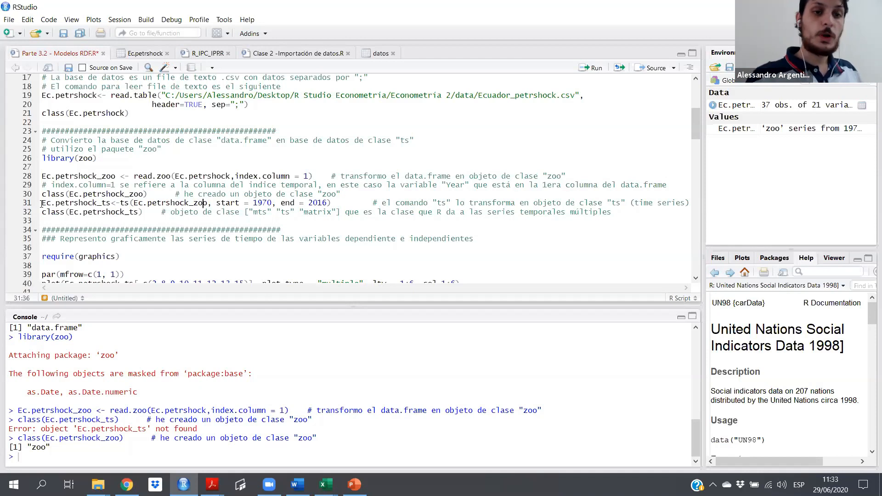
Highlight the parts of line 31 in turn: the Ec.petrshock_ts name, the Ec.petrshock_zoo argument and start = 1970.
{"action": "left_click_drag", "start_coordinate": [42, 202], "coordinate": [112, 203]}
{"action": "left_click", "coordinate": [111, 203]}
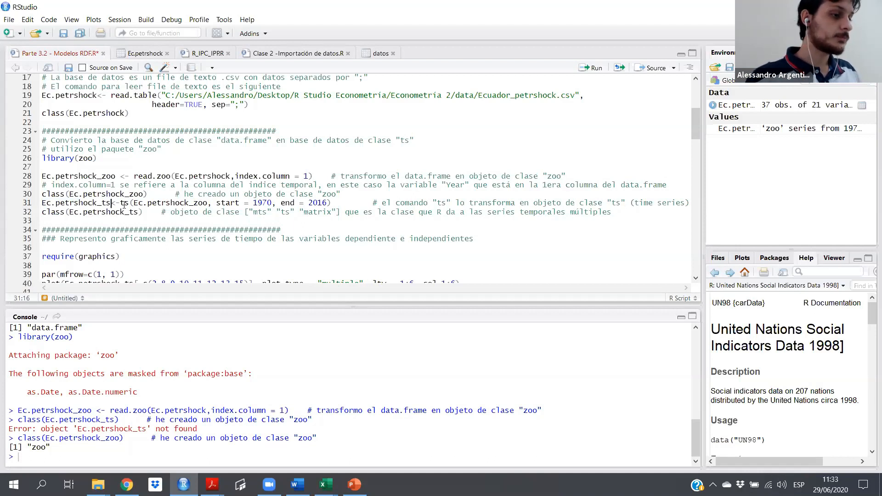
{"action": "left_click", "coordinate": [129, 203]}
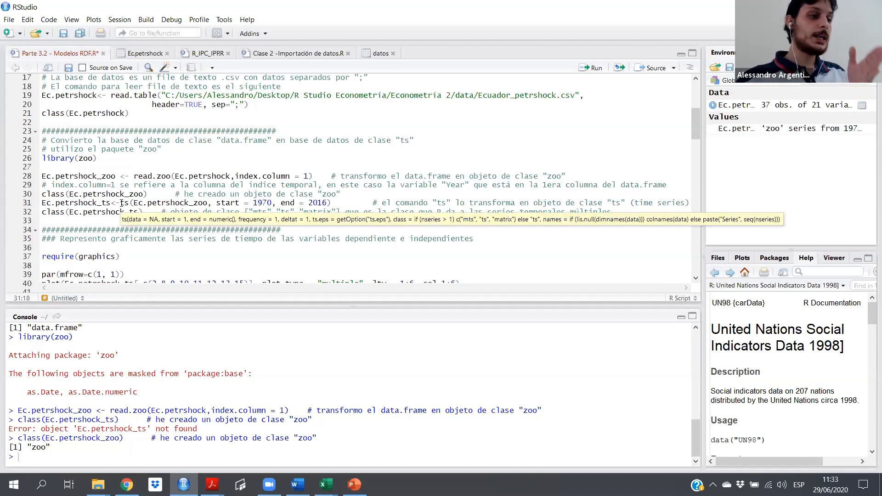
{"action": "left_click", "coordinate": [153, 194]}
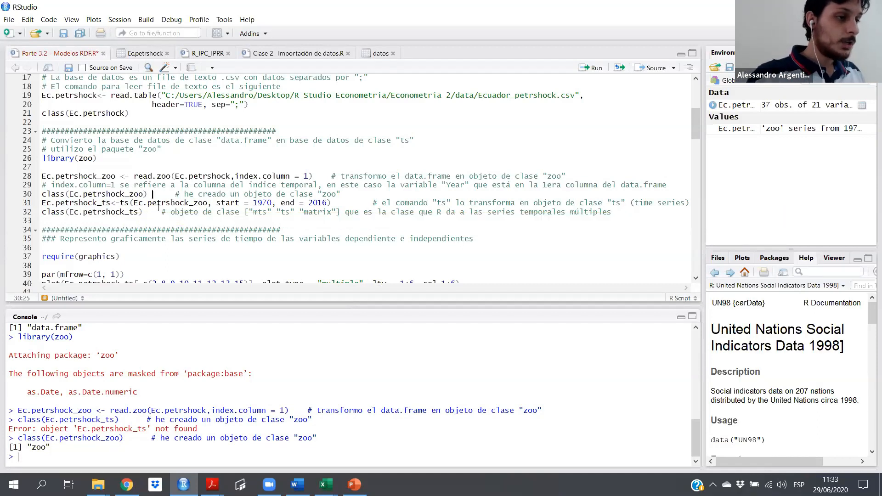
{"action": "left_click_drag", "start_coordinate": [134, 203], "coordinate": [208, 203]}
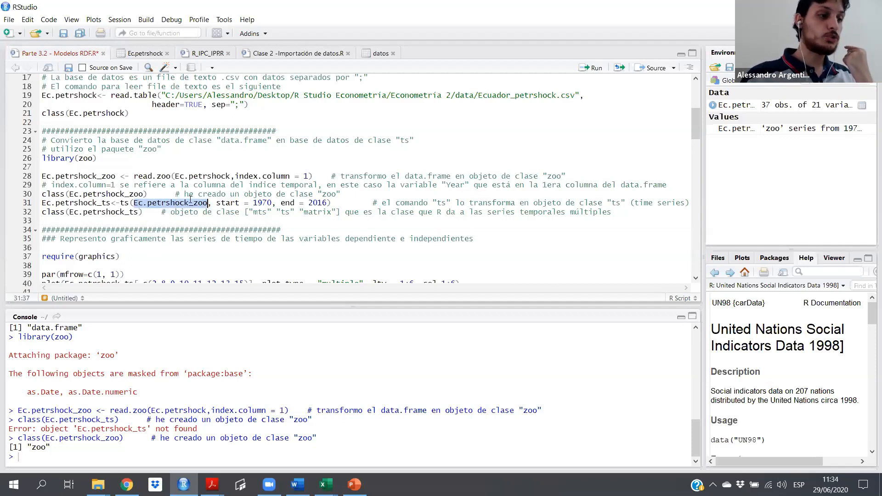
{"action": "left_click_drag", "start_coordinate": [216, 203], "coordinate": [271, 203]}
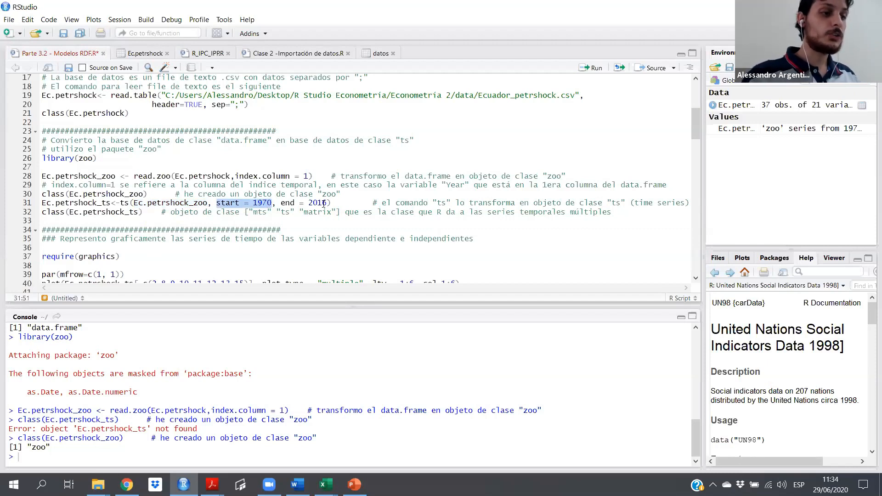
Set the end year of the ts command on line 31 to 2006 and run the line.
{"action": "left_click", "coordinate": [338, 205]}
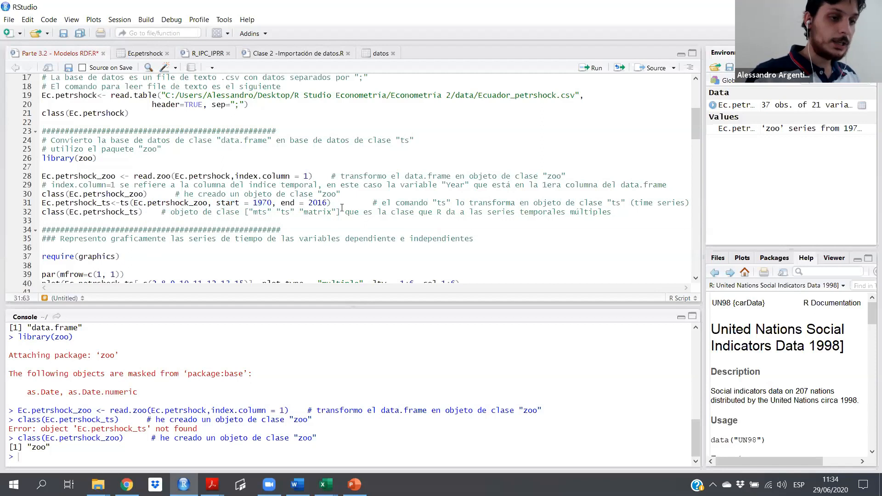
{"action": "key", "text": "BackSpace"}
{"action": "key", "text": "BackSpace"}
{"action": "type", "text": "06"}
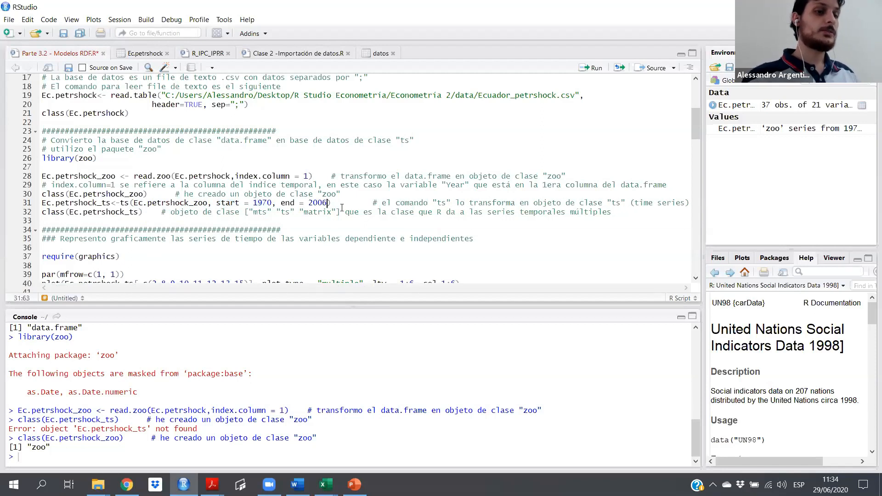
{"action": "left_click", "coordinate": [30, 204]}
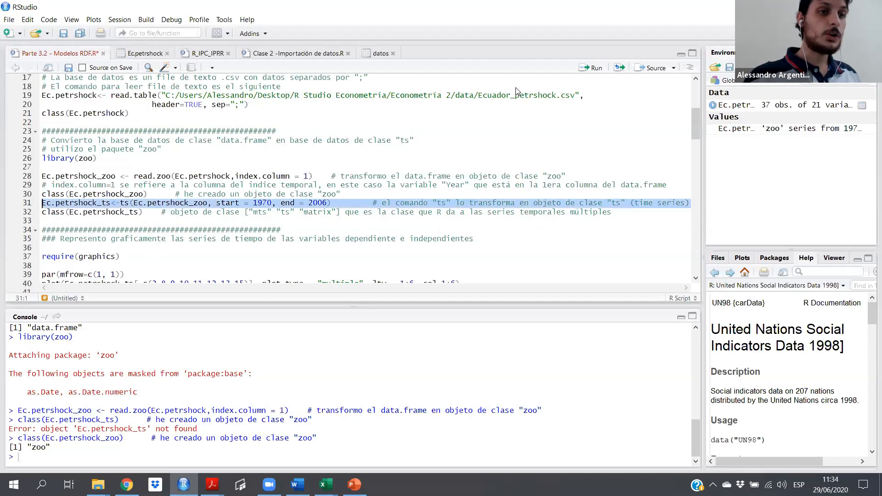
{"action": "left_click", "coordinate": [593, 68]}
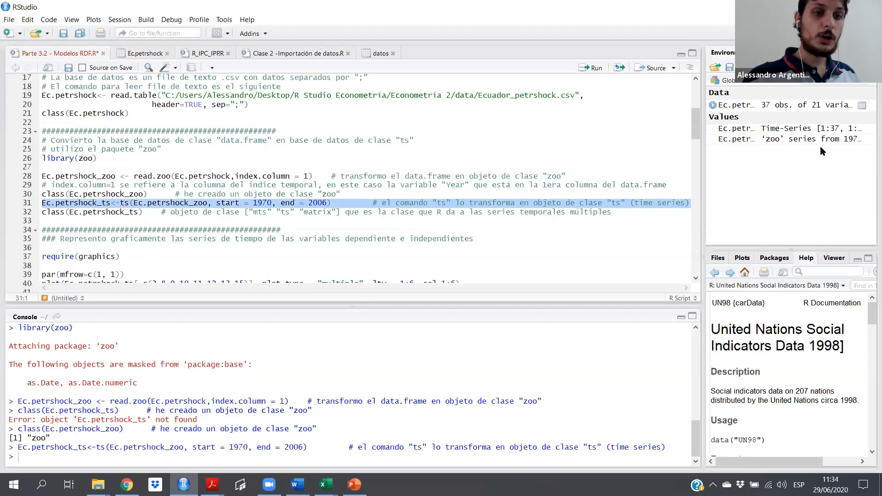
Temporarily widen the environment area and underline the dimensions and start year of the Ec.petrshock_ts object.
{"action": "left_click_drag", "start_coordinate": [719, 132], "coordinate": [864, 135]}
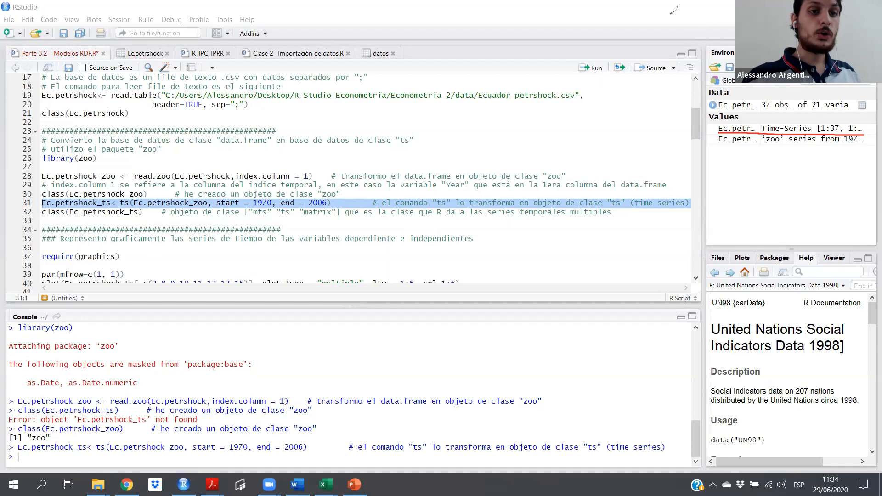
{"action": "left_click_drag", "start_coordinate": [703, 137], "coordinate": [553, 133]}
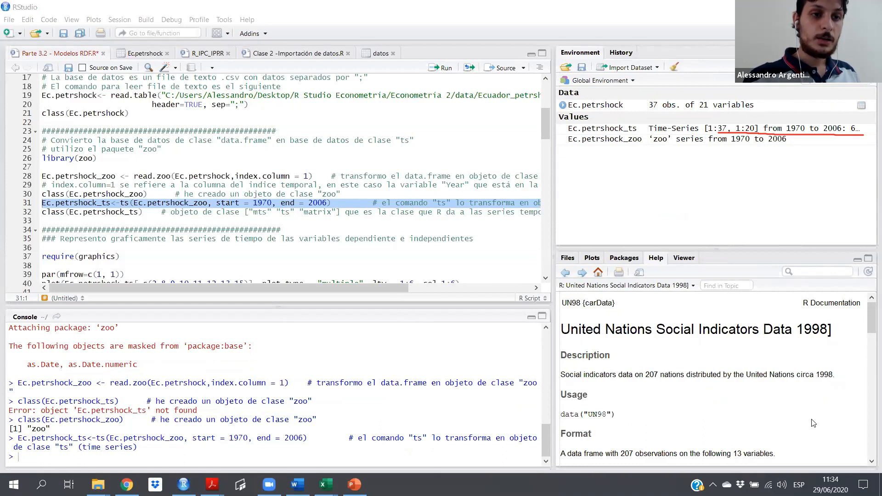
{"action": "left_click_drag", "start_coordinate": [704, 133], "coordinate": [758, 132]}
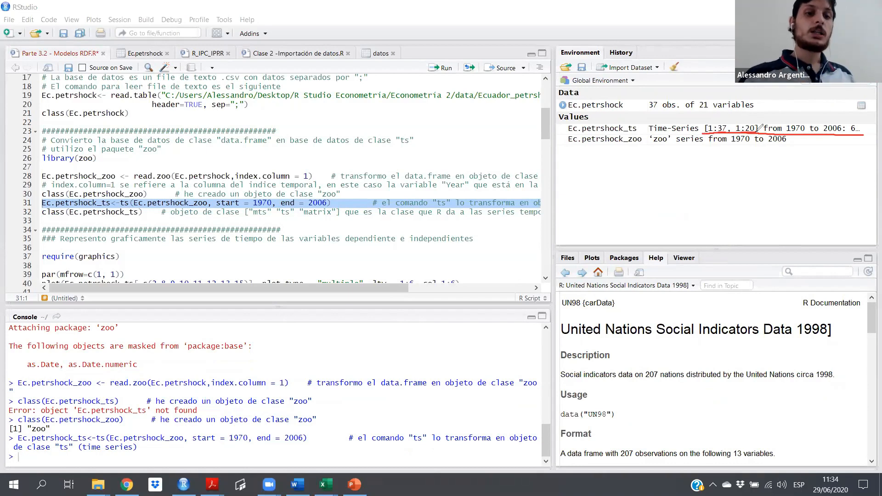
{"action": "left_click_drag", "start_coordinate": [788, 132], "coordinate": [804, 130]}
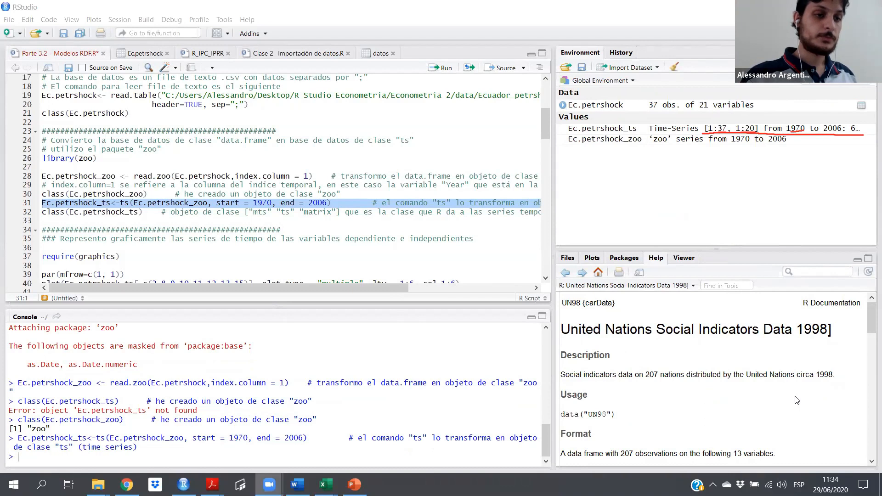
{"action": "left_click", "coordinate": [725, 257]}
{"action": "left_click_drag", "start_coordinate": [554, 180], "coordinate": [566, 179]}
{"action": "left_click_drag", "start_coordinate": [657, 179], "coordinate": [678, 177]}
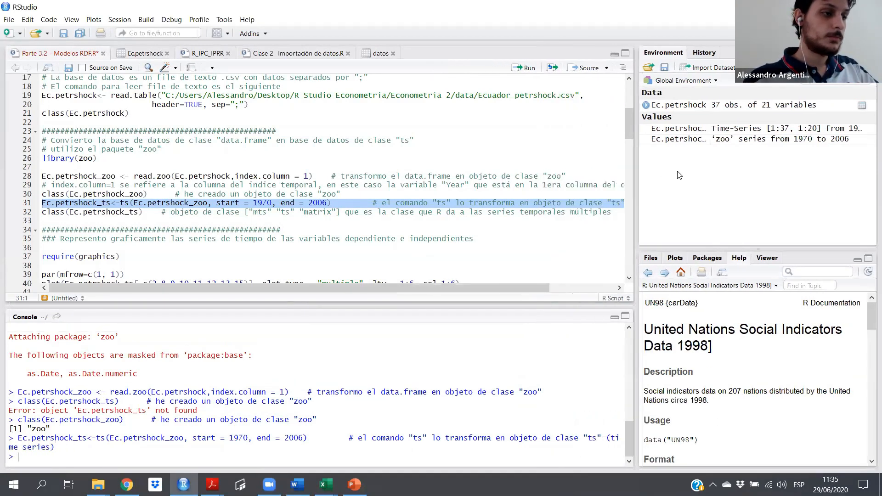
Run class(Ec.petrshock_ts) on line 32 and underline the returned classes and the ts function on line 31.
{"action": "left_click", "coordinate": [25, 214]}
{"action": "left_click", "coordinate": [26, 214]}
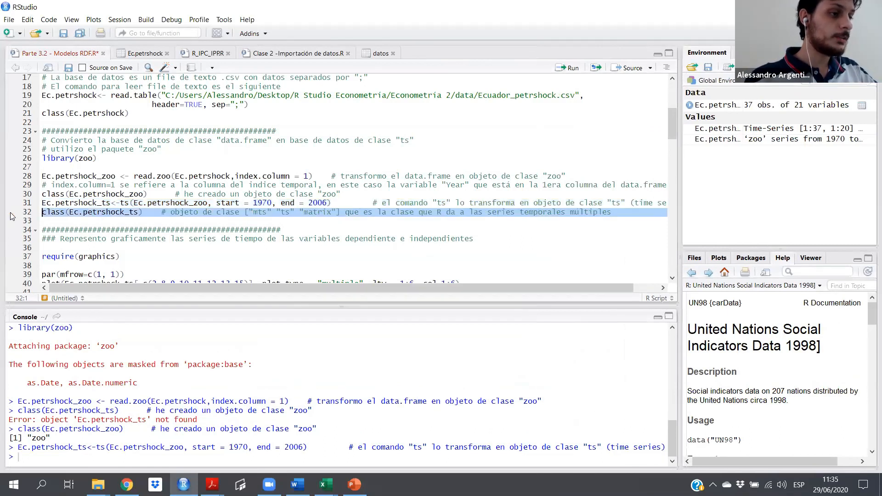
{"action": "left_click", "coordinate": [569, 68]}
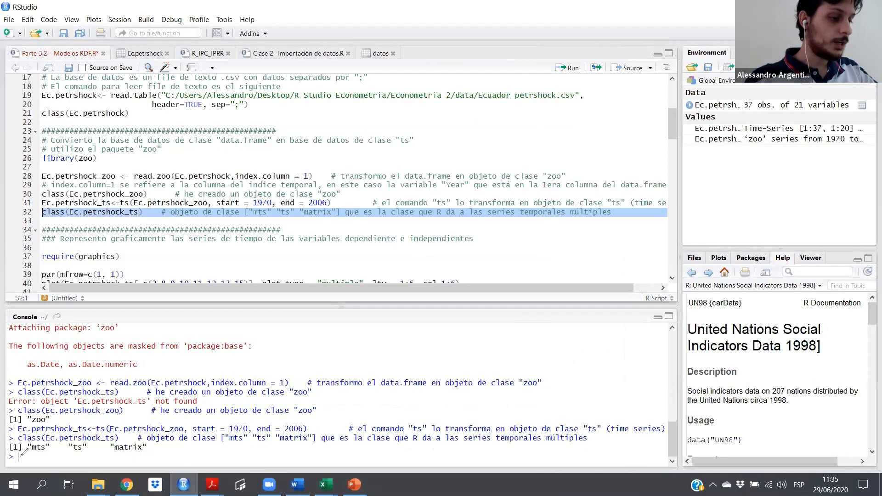
{"action": "left_click_drag", "start_coordinate": [26, 456], "coordinate": [142, 456]}
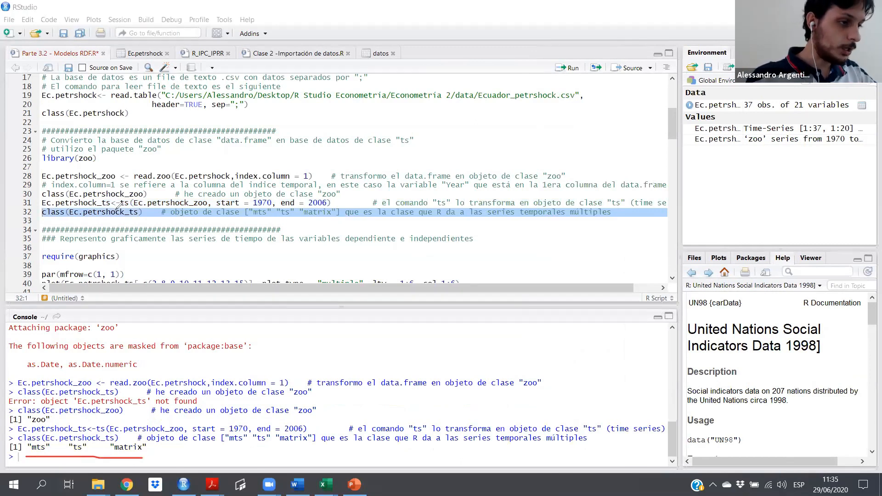
{"action": "left_click_drag", "start_coordinate": [119, 207], "coordinate": [135, 208]}
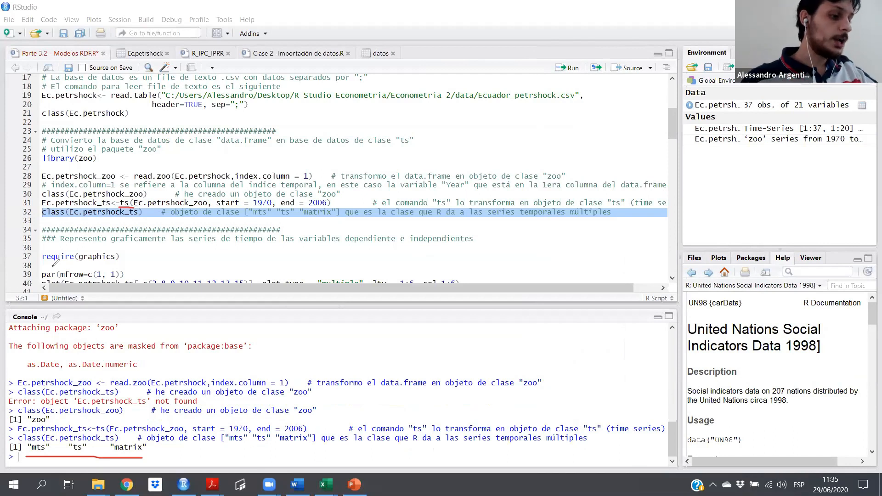
{"action": "left_click_drag", "start_coordinate": [27, 454], "coordinate": [141, 453]}
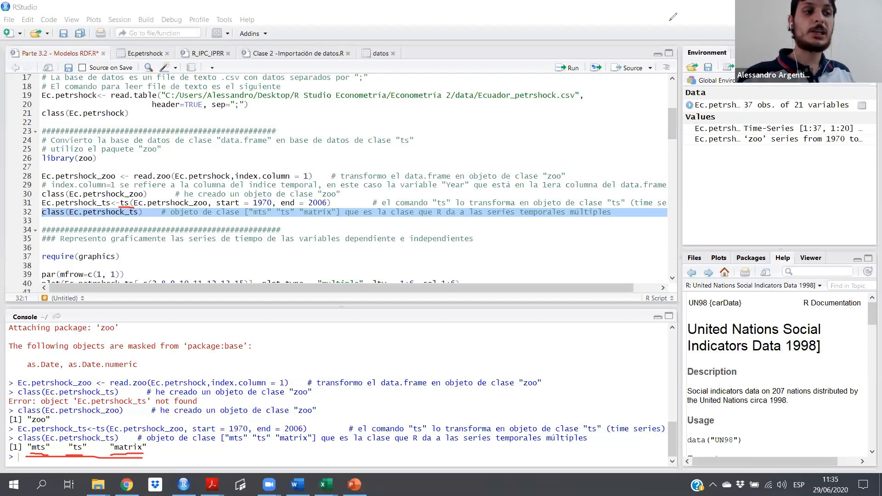
Highlight the last Year value in the Ec.petrshock data and save the Parte 3.2 - Modelos RDF.R script.
{"action": "left_click", "coordinate": [381, 53]}
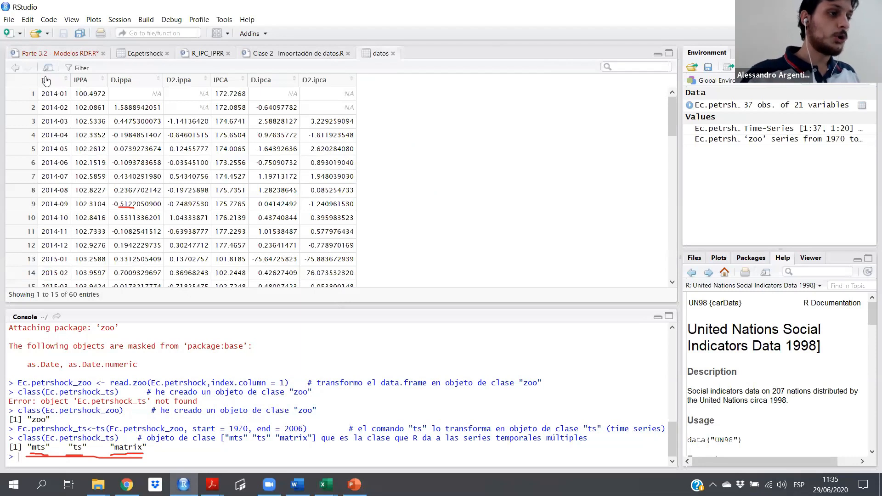
{"action": "left_click", "coordinate": [145, 53]}
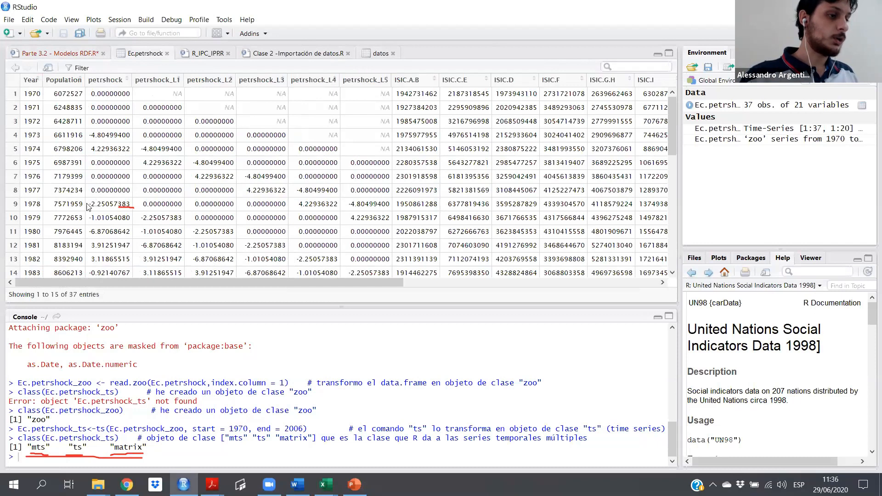
{"action": "scroll", "coordinate": [25, 274], "scroll_direction": "down", "scroll_amount": 8}
{"action": "left_click_drag", "start_coordinate": [23, 270], "coordinate": [53, 273]}
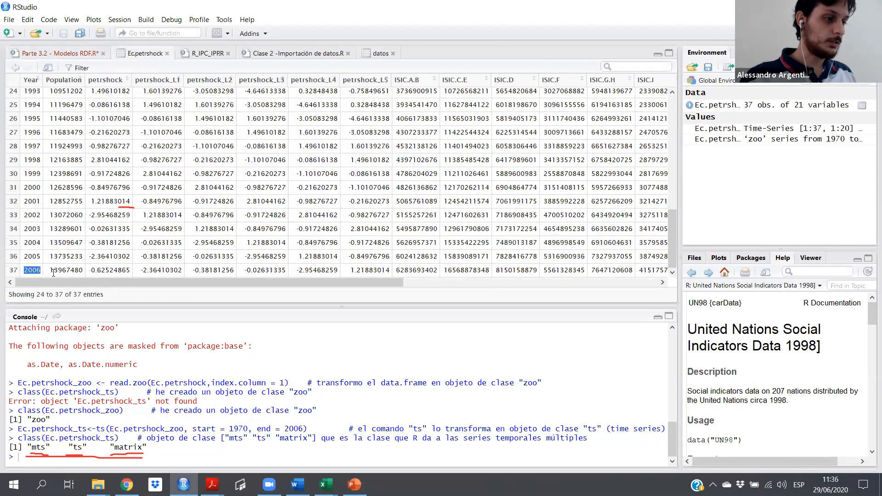
{"action": "left_click", "coordinate": [93, 54]}
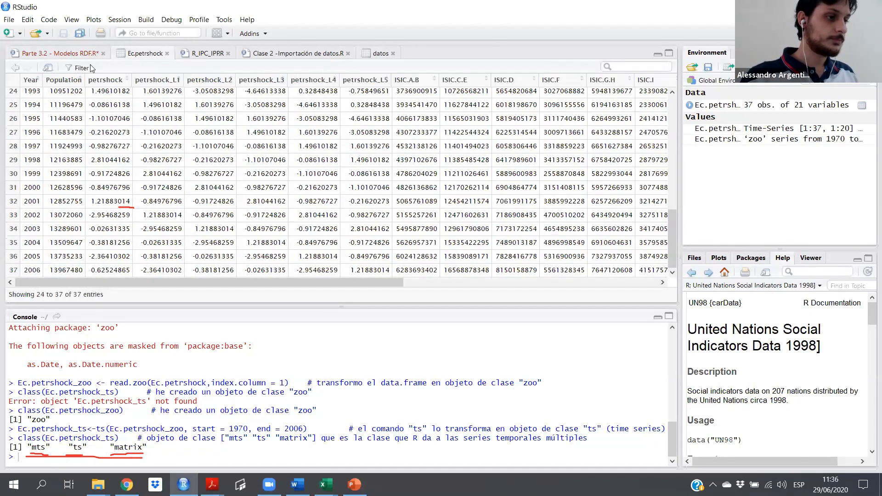
{"action": "left_click", "coordinate": [68, 68]}
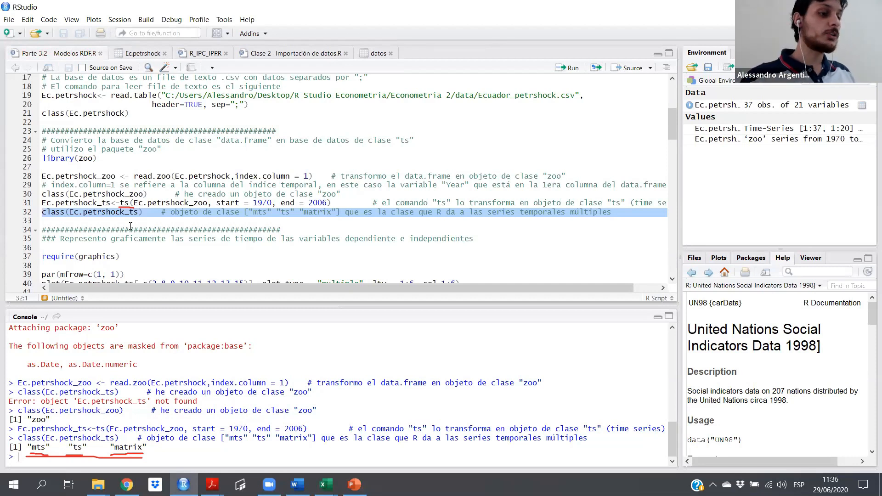
Clear the drawn underlines and run require(graphics) on line 37.
{"action": "scroll", "coordinate": [138, 223], "scroll_direction": "down", "scroll_amount": 3}
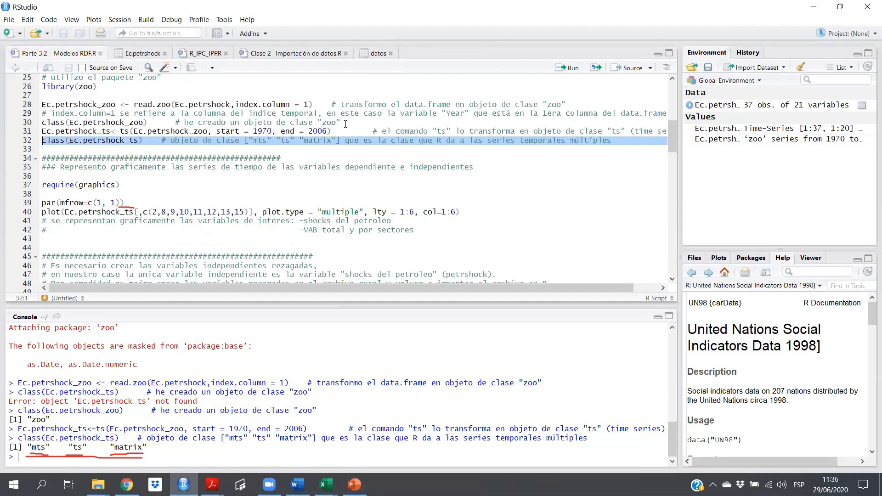
{"action": "scroll", "coordinate": [614, 85], "scroll_direction": "down", "scroll_amount": 2}
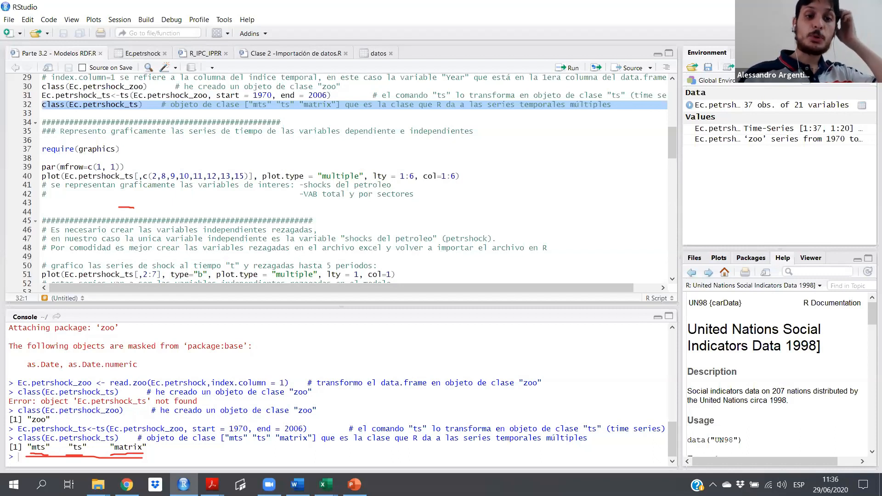
{"action": "key", "text": "Escape"}
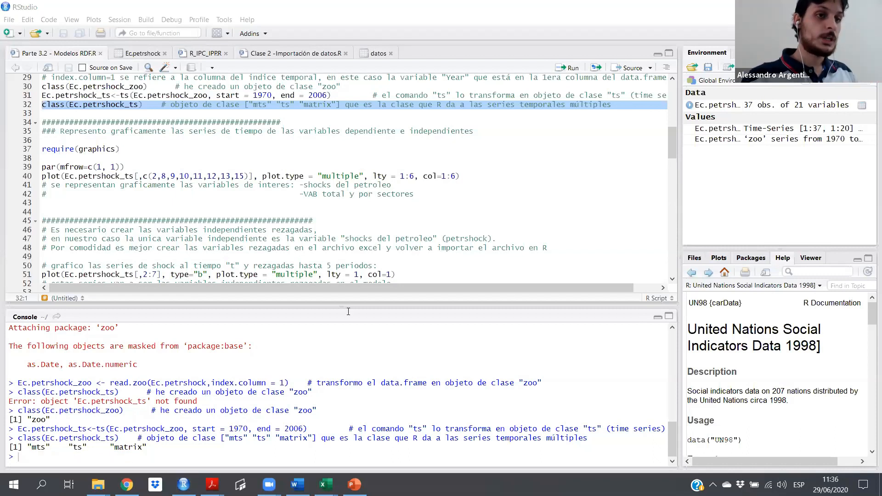
{"action": "left_click", "coordinate": [28, 152]}
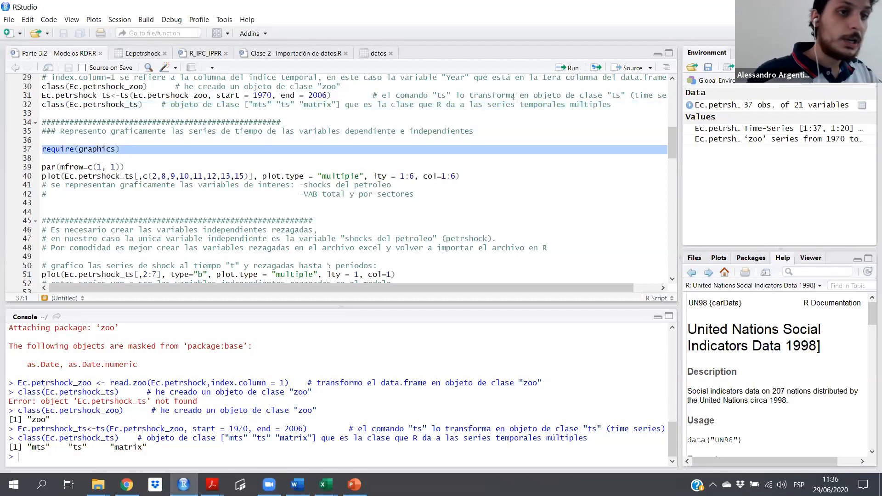
{"action": "left_click", "coordinate": [566, 69]}
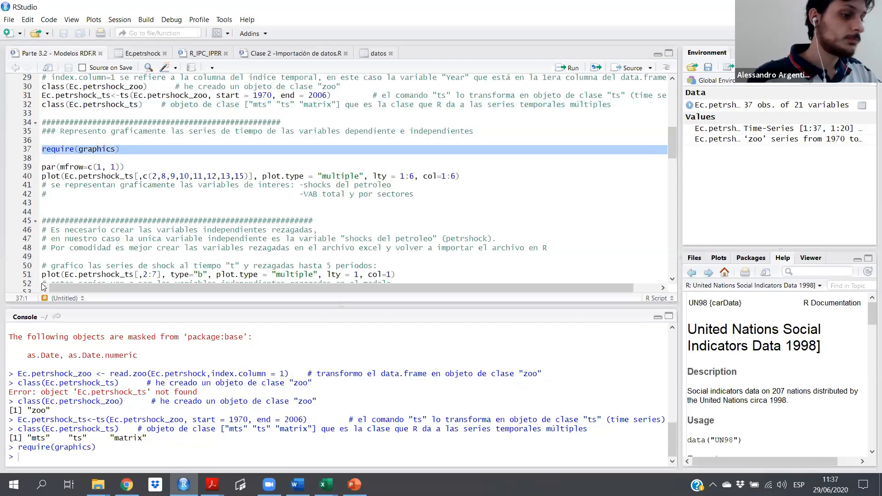
Insert a blank line between par(mfrow=c(1, 1)) and the plot call, and highlight the plot function name.
{"action": "left_click", "coordinate": [49, 175]}
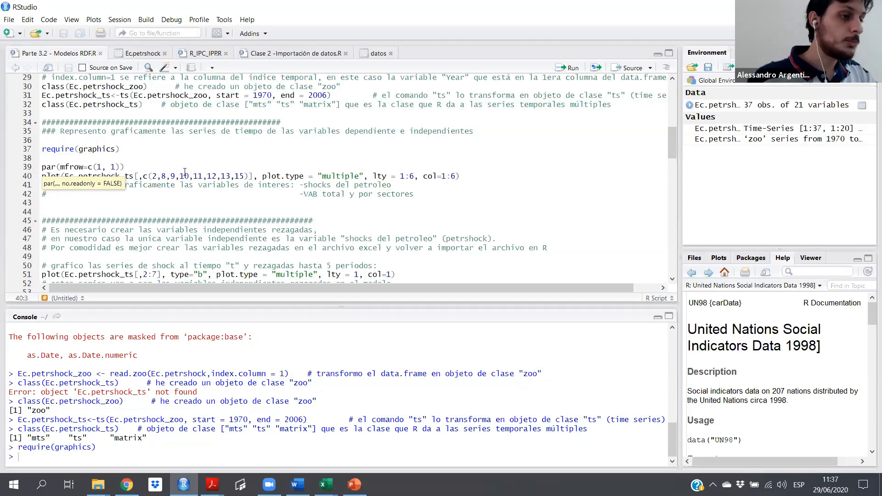
{"action": "left_click", "coordinate": [28, 169]}
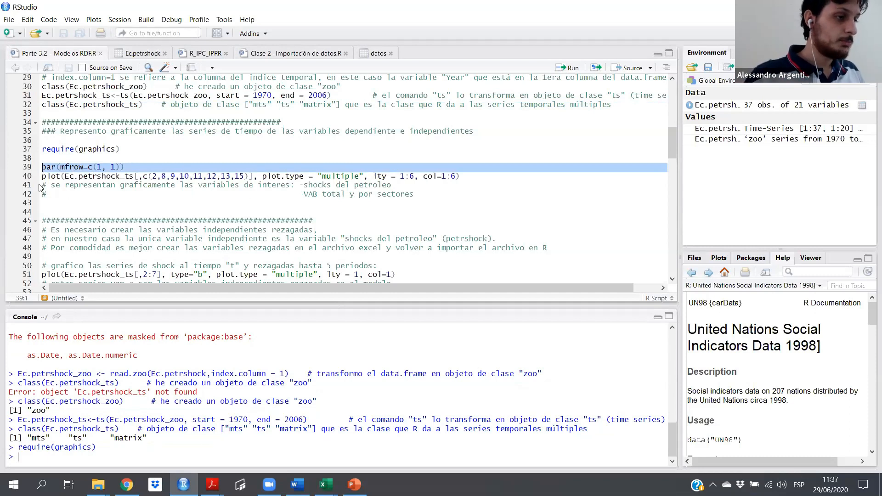
{"action": "left_click", "coordinate": [65, 185]}
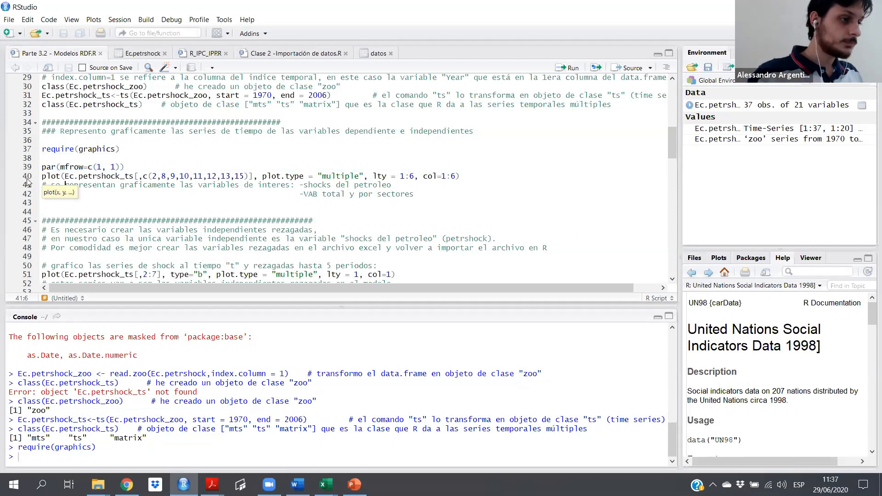
{"action": "double_click", "coordinate": [52, 178]}
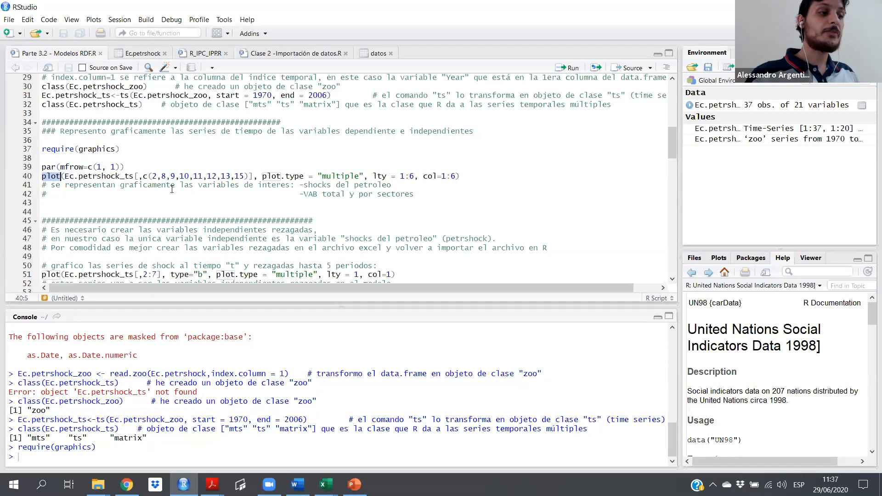
{"action": "left_click", "coordinate": [147, 165]}
{"action": "key", "text": "Return"}
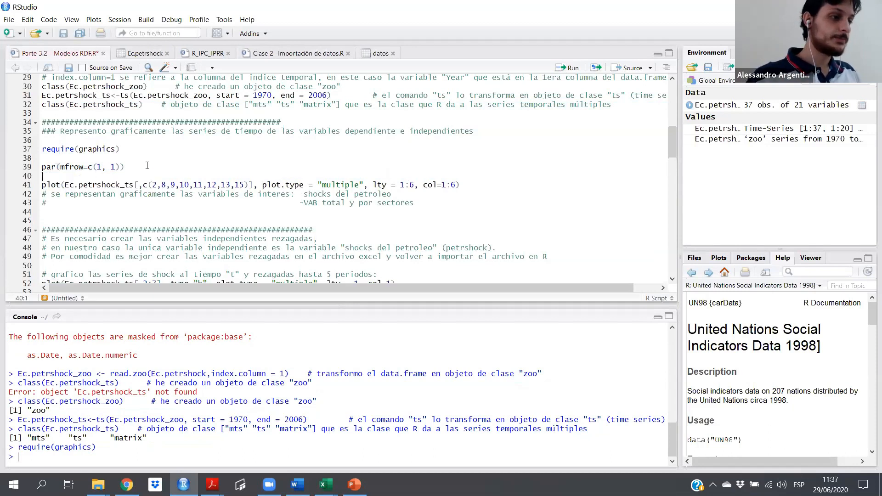
{"action": "left_click", "coordinate": [48, 185]}
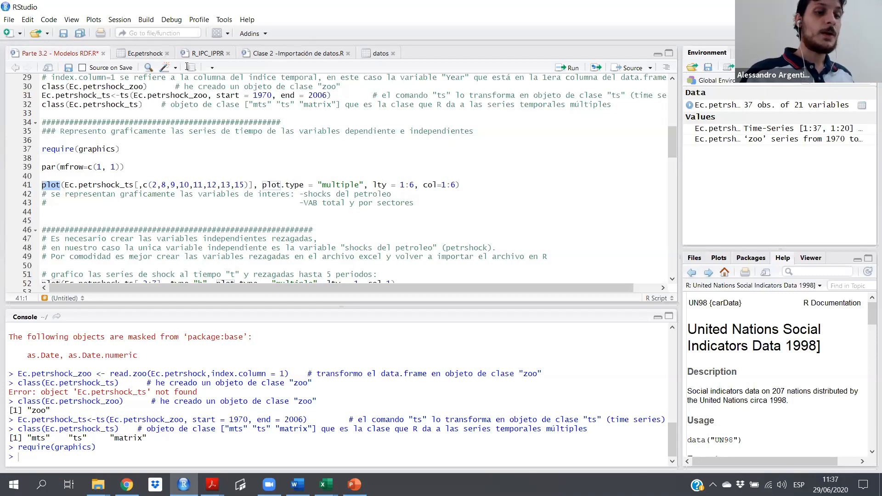
Underline the column headers of the Ec.petrshock data table in sequence, from Population through the petrshock lags to the ISIC sectors.
{"action": "left_click", "coordinate": [145, 53]}
{"action": "scroll", "coordinate": [255, 188], "scroll_direction": "up", "scroll_amount": 8}
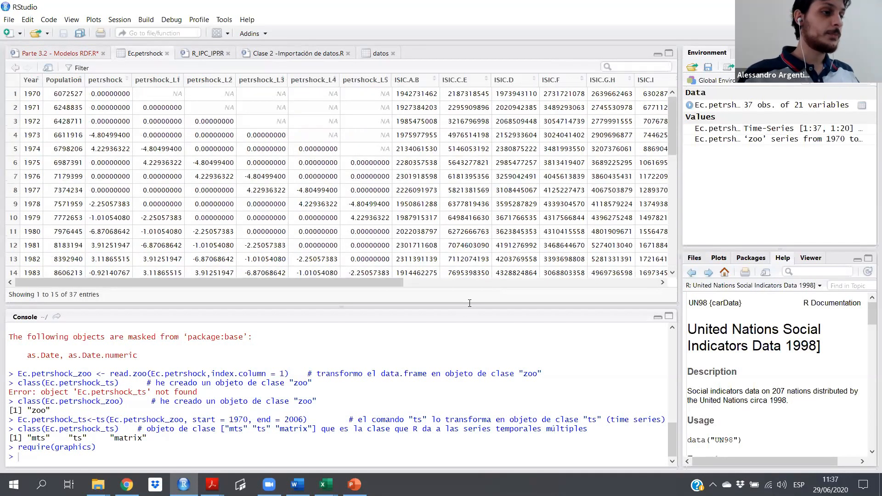
{"action": "left_click_drag", "start_coordinate": [47, 85], "coordinate": [387, 87]}
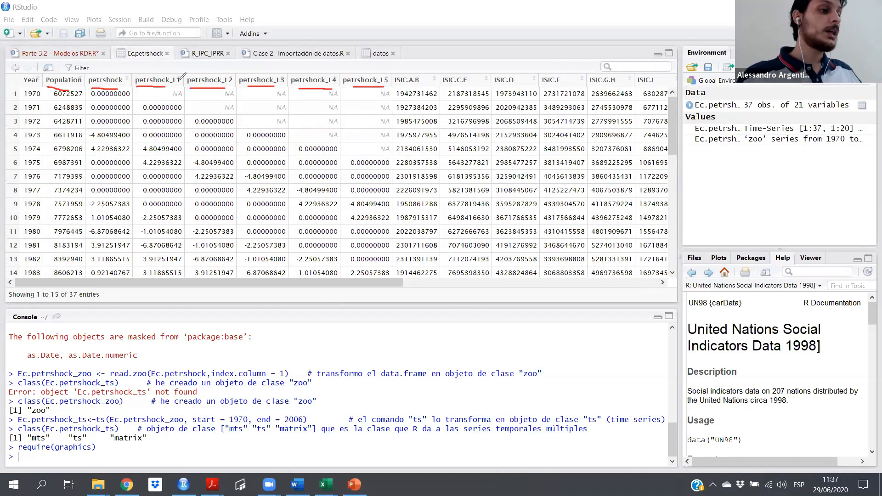
{"action": "left_click_drag", "start_coordinate": [90, 86], "coordinate": [128, 85]}
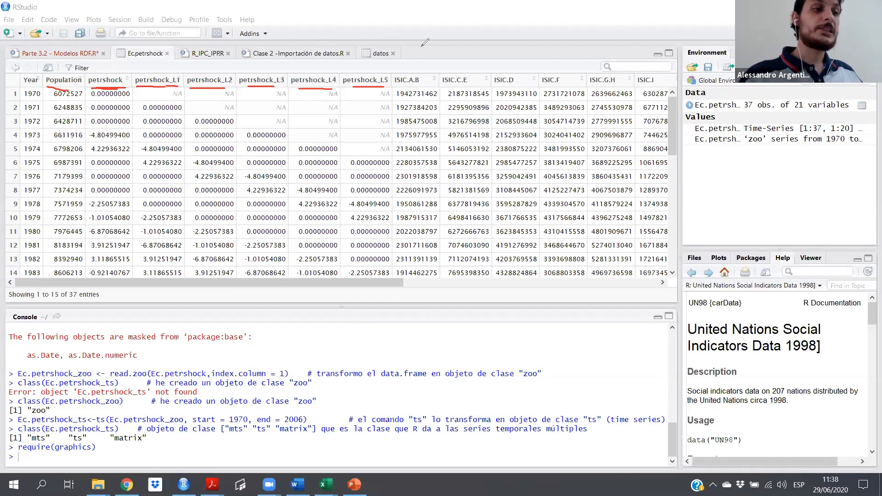
{"action": "left_click_drag", "start_coordinate": [398, 87], "coordinate": [514, 84]}
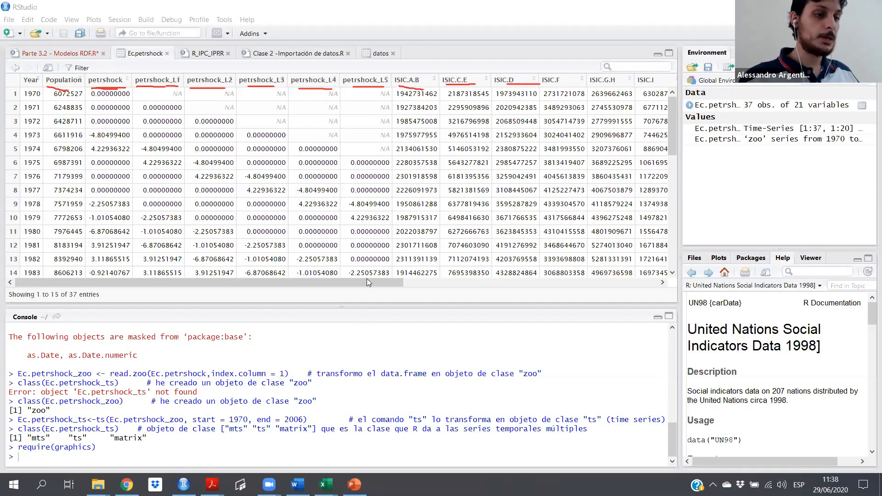
{"action": "left_click_drag", "start_coordinate": [403, 282], "coordinate": [534, 121]}
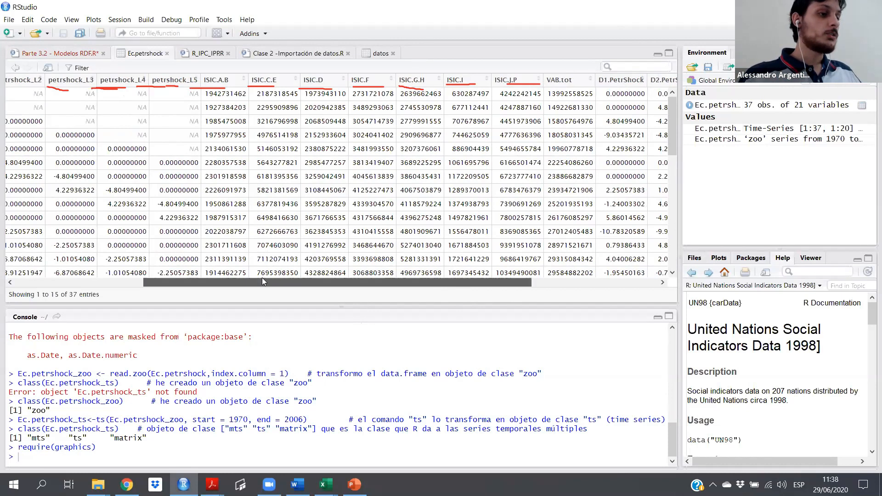
{"action": "scroll", "coordinate": [164, 269], "scroll_direction": "left", "scroll_amount": 5}
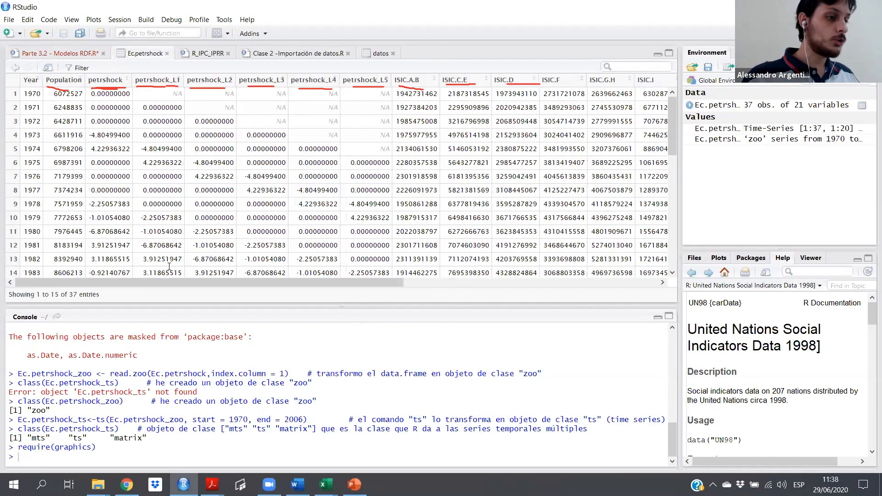
Back in the Modelos RDF script, highlight Ec.petrshock_ts and the column indices 2,8,9,10,11,12,13,15 in the plot call.
{"action": "key", "text": "ctrl+shift+Tab"}
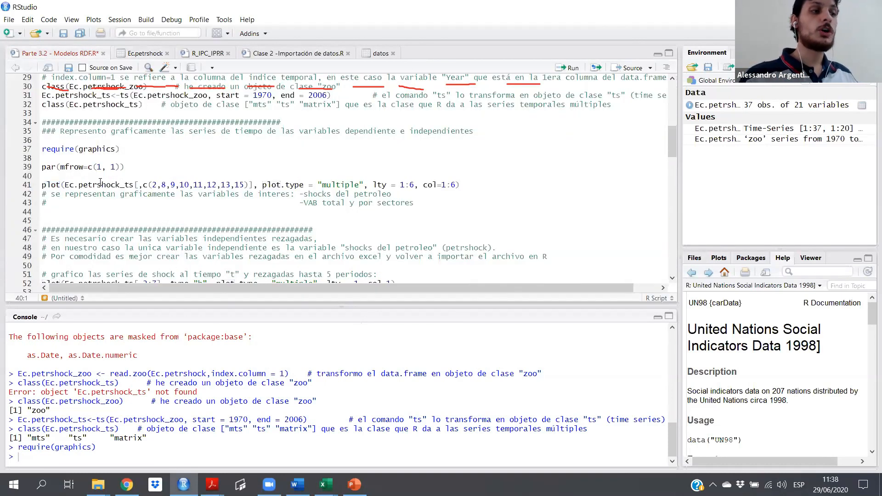
{"action": "double_click", "coordinate": [100, 183]}
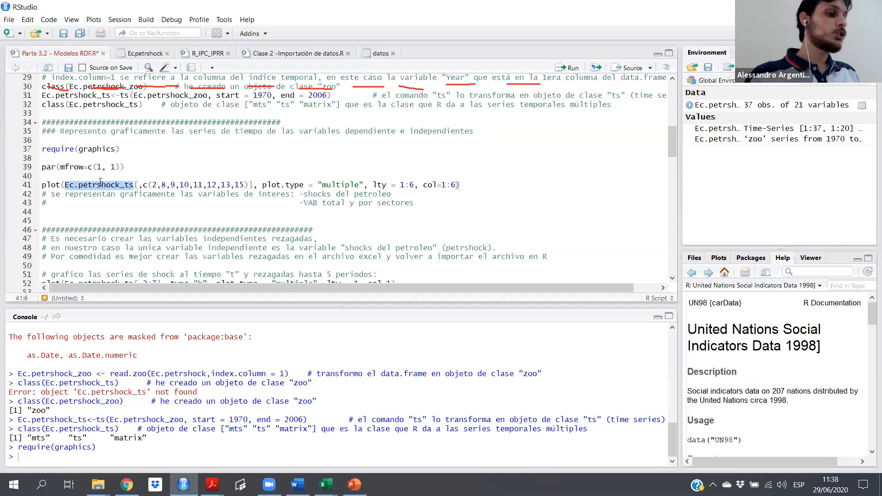
{"action": "left_click", "coordinate": [121, 185]}
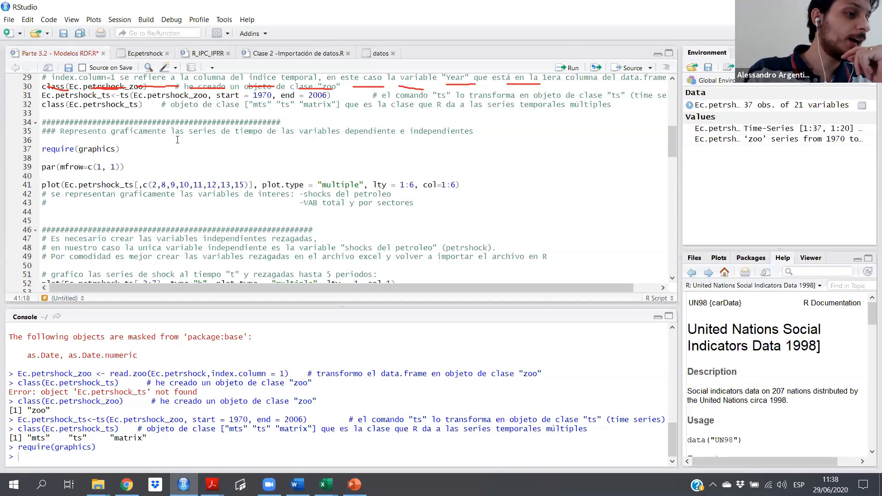
{"action": "triple_click", "coordinate": [153, 181]}
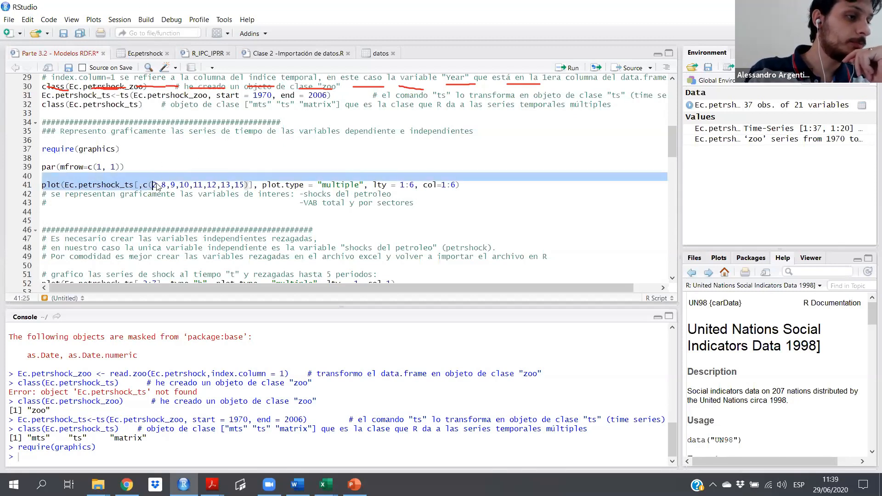
{"action": "left_click", "coordinate": [158, 183]}
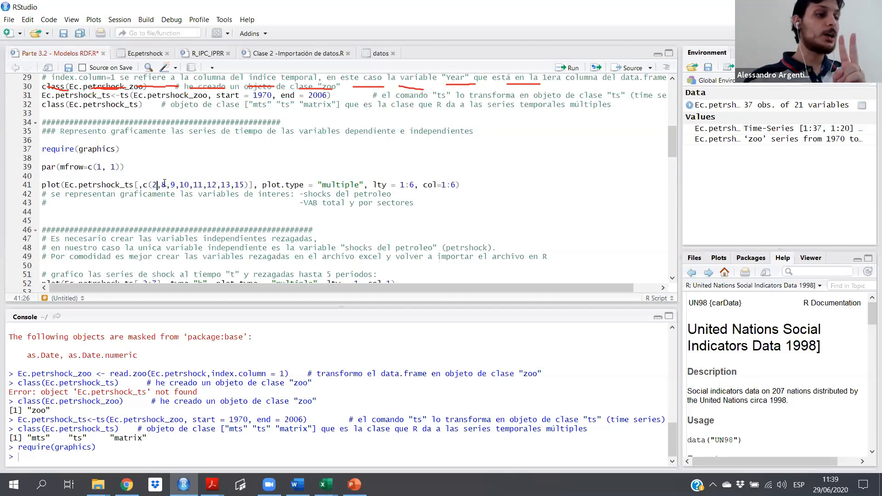
{"action": "left_click_drag", "start_coordinate": [161, 183], "coordinate": [245, 184]}
{"action": "key", "text": "Right"}
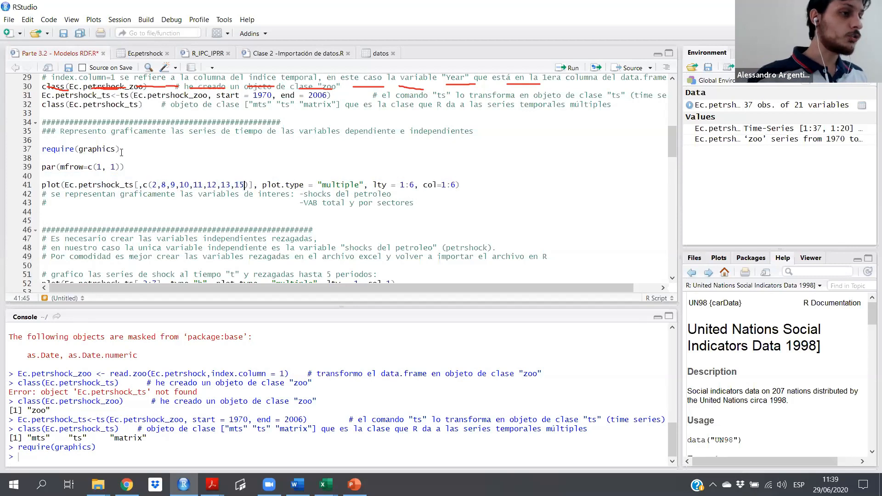
Close the Ec.petrshock data view and clear the drawn underlines over the script.
{"action": "left_click", "coordinate": [130, 52]}
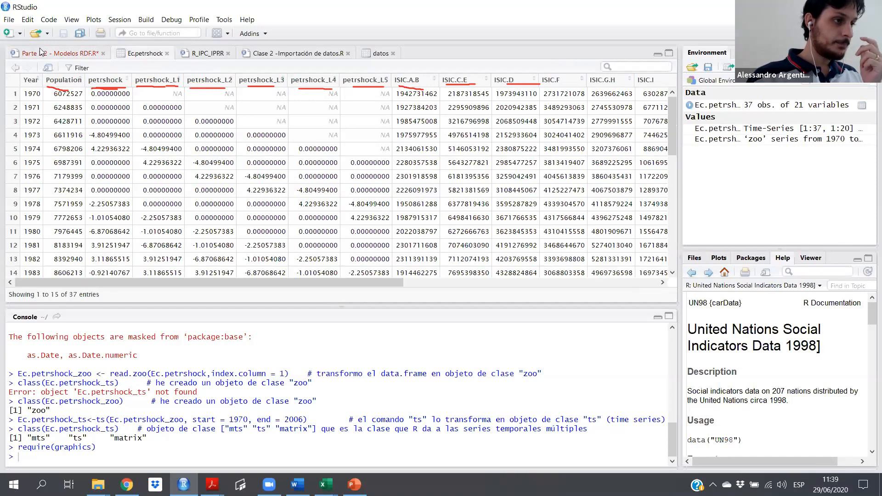
{"action": "left_click", "coordinate": [69, 54]}
{"action": "left_click", "coordinate": [167, 53]}
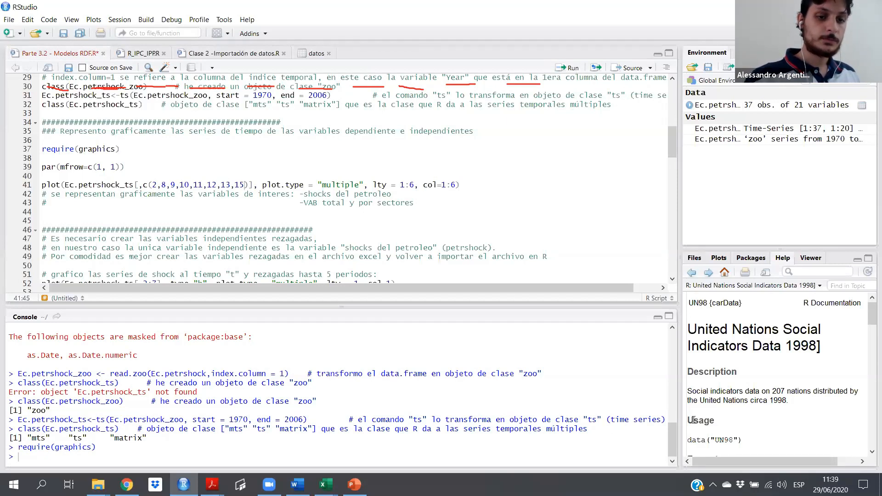
{"action": "left_click", "coordinate": [585, 30]}
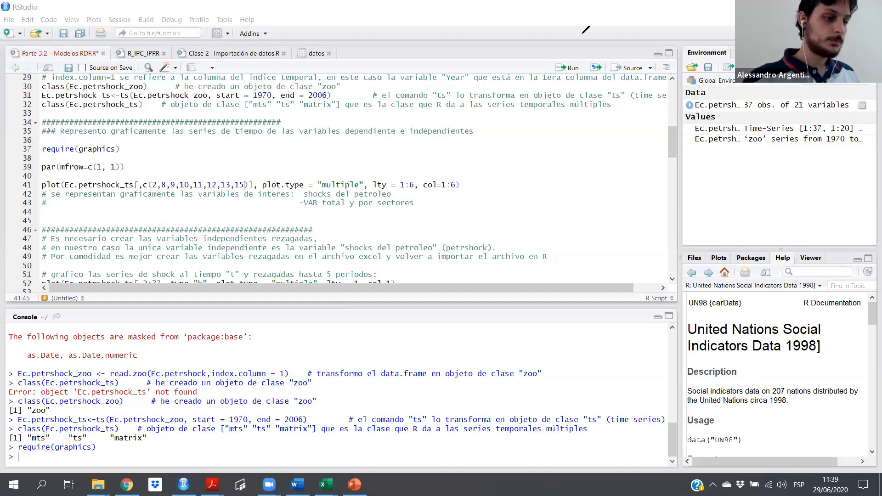
Print the Ec.petrshock_ts object in the console.
{"action": "left_click", "coordinate": [79, 461]}
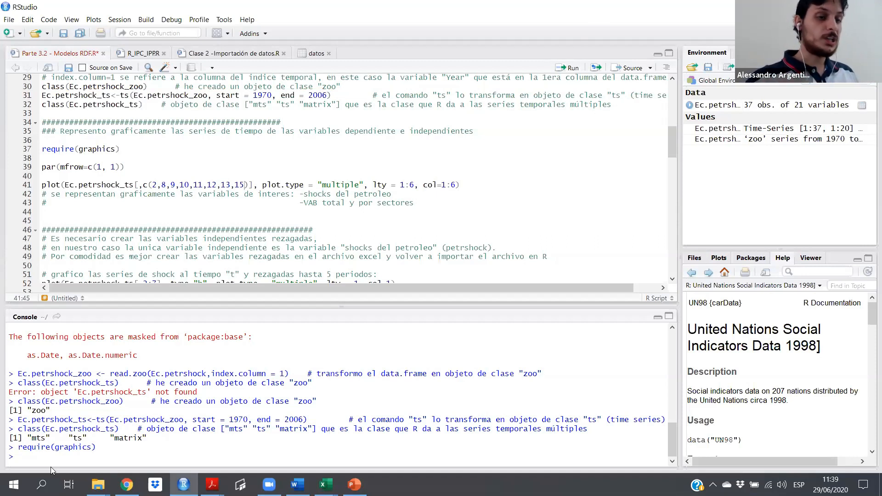
{"action": "type", "text": "Ec."}
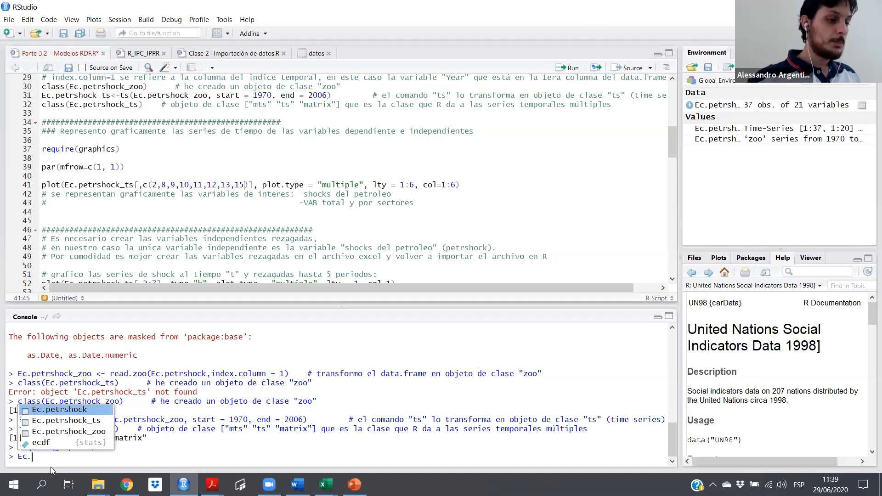
{"action": "key", "text": "Down"}
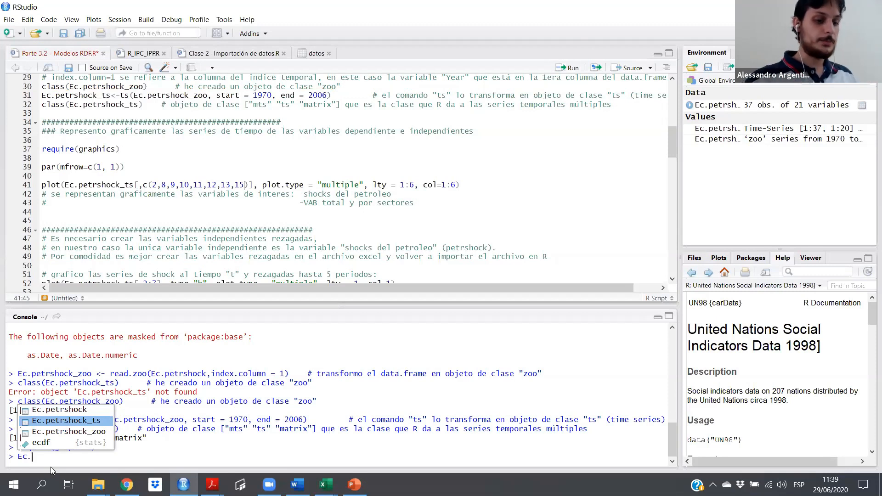
{"action": "key", "text": "Return"}
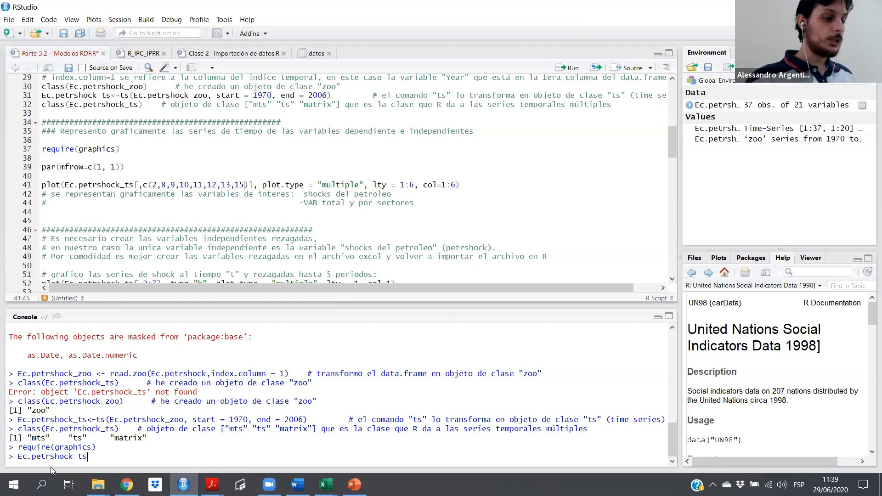
{"action": "key", "text": "Return"}
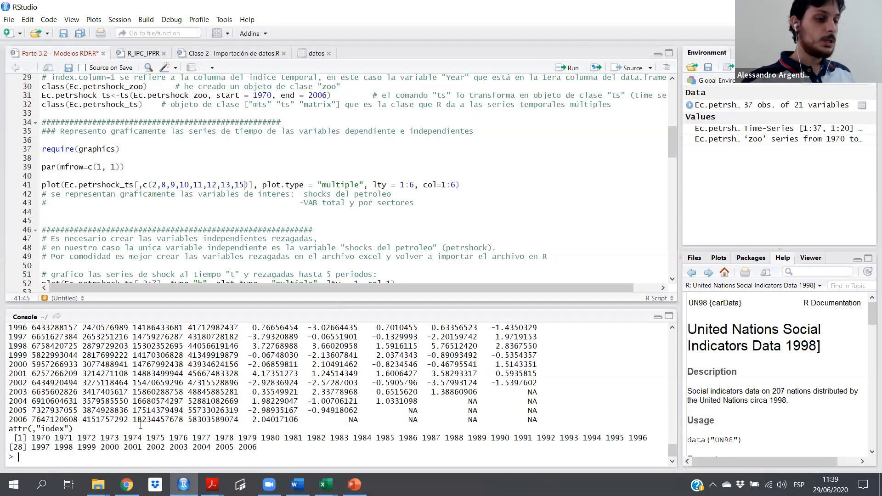
Enlarge the console area and underline the Time Series, Start, End and Frequency lines heading the printed Ec.petrshock_ts output.
{"action": "scroll", "coordinate": [140, 425], "scroll_direction": "up", "scroll_amount": 4}
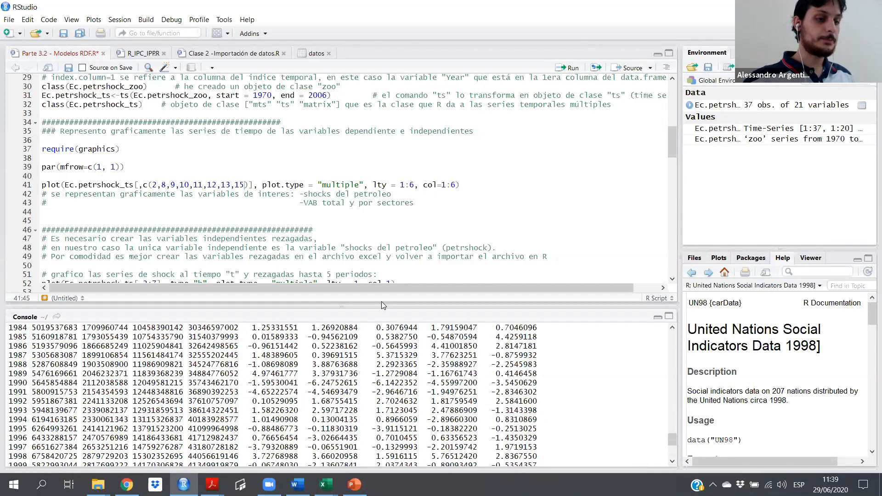
{"action": "left_click_drag", "start_coordinate": [382, 303], "coordinate": [383, 286]}
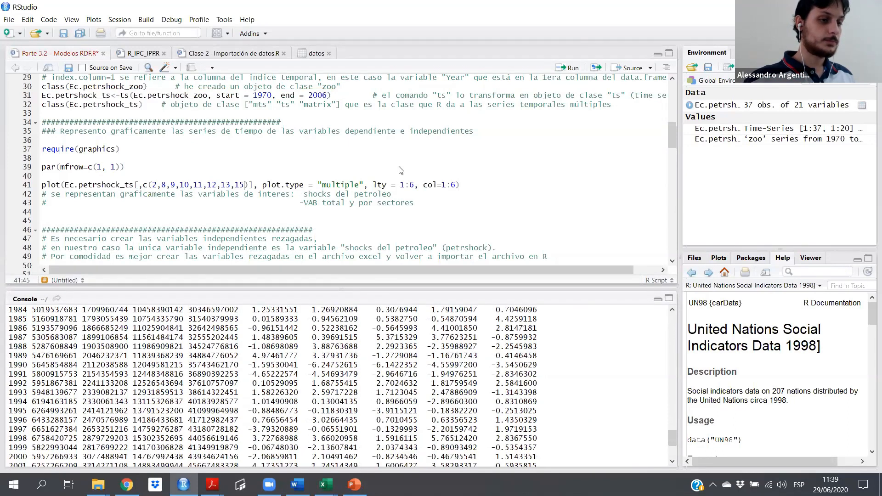
{"action": "left_click_drag", "start_coordinate": [398, 171], "coordinate": [377, 183]}
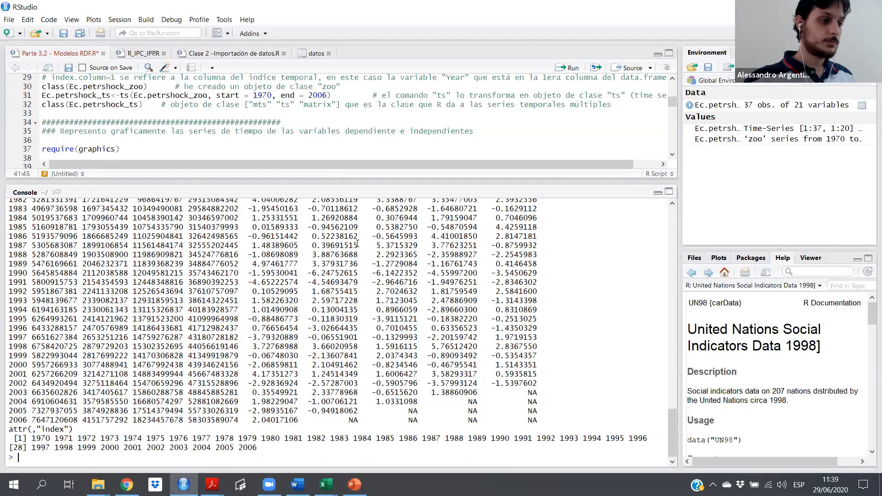
{"action": "scroll", "coordinate": [358, 244], "scroll_direction": "up", "scroll_amount": 10}
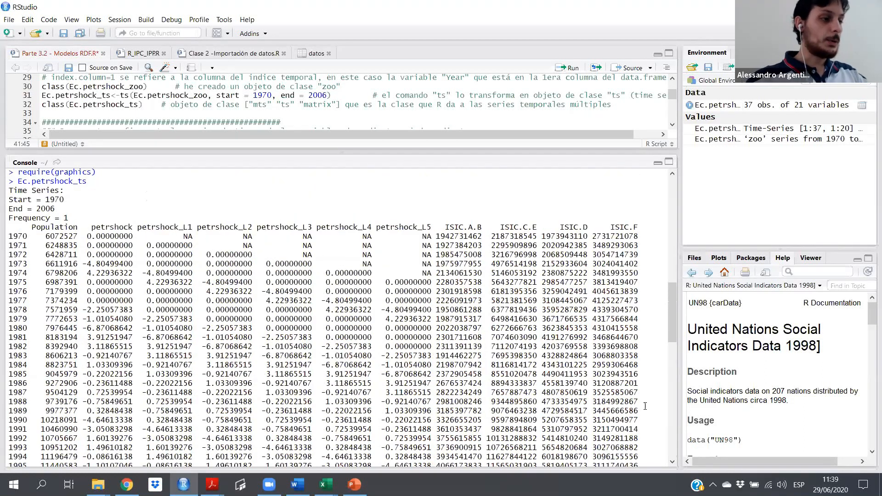
{"action": "scroll", "coordinate": [645, 406], "scroll_direction": "up", "scroll_amount": 1}
{"action": "mouse_move", "coordinate": [4, 224]}
{"action": "left_mouse_down"}
{"action": "mouse_move", "coordinate": [49, 225]}
{"action": "mouse_move", "coordinate": [35, 233]}
{"action": "mouse_move", "coordinate": [67, 233]}
{"action": "mouse_move", "coordinate": [69, 249]}
{"action": "left_mouse_up"}
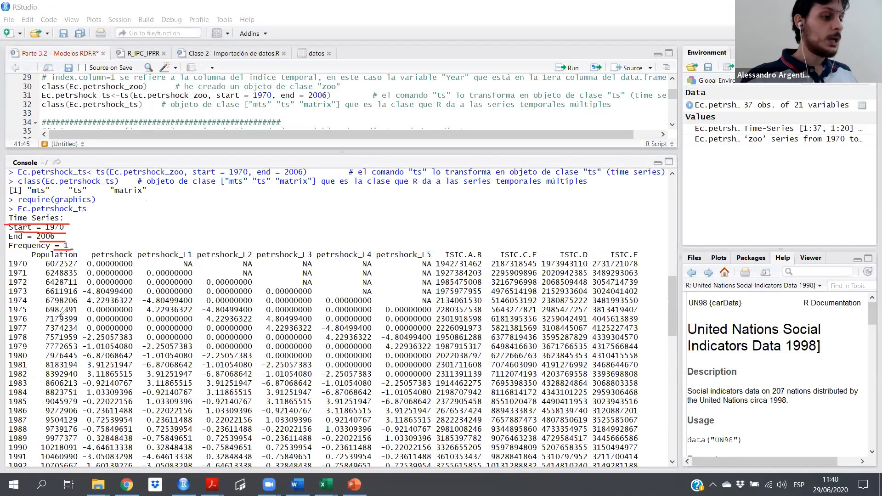
Replace the drawn underlines with arrows pointing to the year index, Population and petrshock columns of the printed series.
{"action": "left_click", "coordinate": [661, 12]}
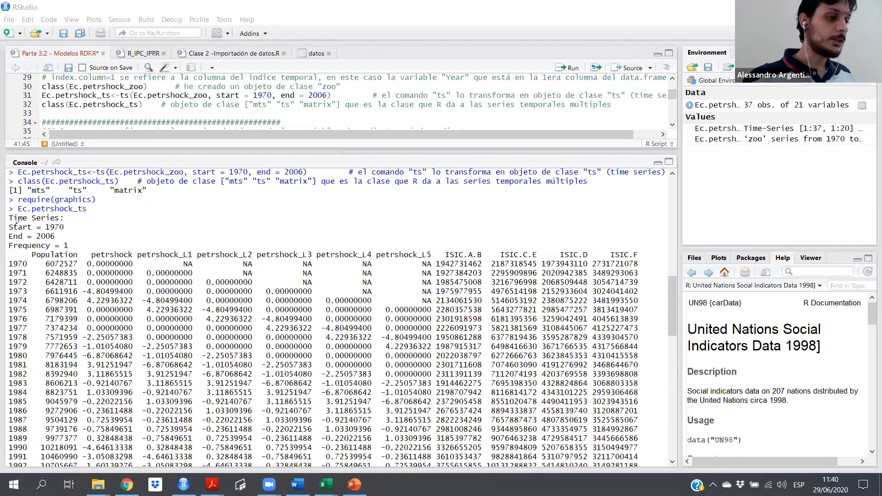
{"action": "left_click_drag", "start_coordinate": [14, 225], "coordinate": [22, 255]}
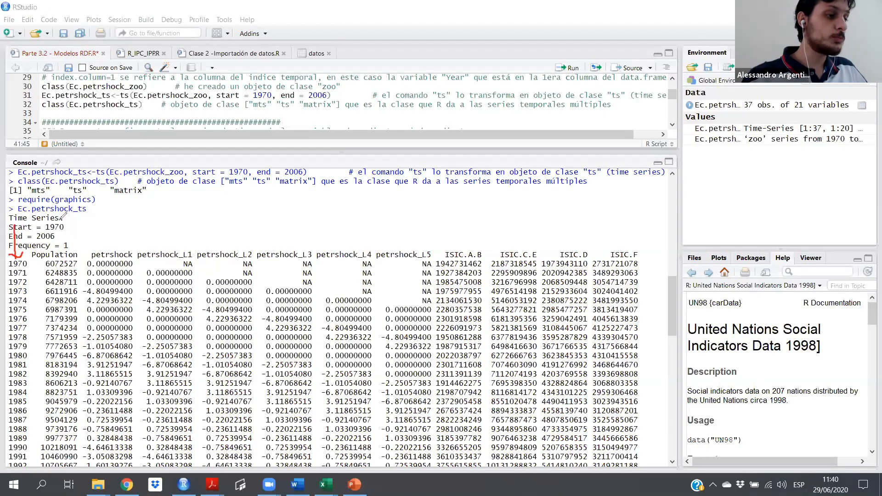
{"action": "mouse_move", "coordinate": [61, 213]}
{"action": "left_mouse_down"}
{"action": "mouse_move", "coordinate": [61, 246]}
{"action": "mouse_move", "coordinate": [68, 241]}
{"action": "left_mouse_up"}
{"action": "mouse_move", "coordinate": [112, 209]}
{"action": "left_mouse_down"}
{"action": "mouse_move", "coordinate": [113, 253]}
{"action": "mouse_move", "coordinate": [120, 249]}
{"action": "left_mouse_up"}
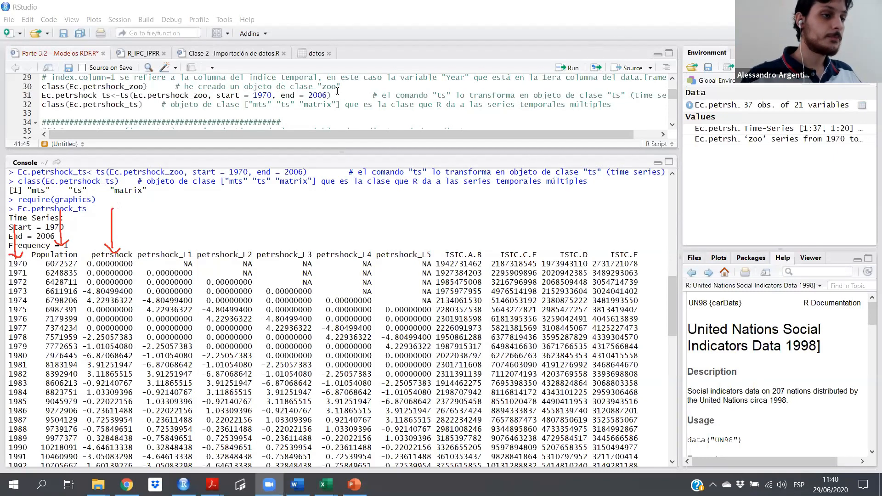
{"action": "scroll", "coordinate": [338, 91], "scroll_direction": "down", "scroll_amount": 2}
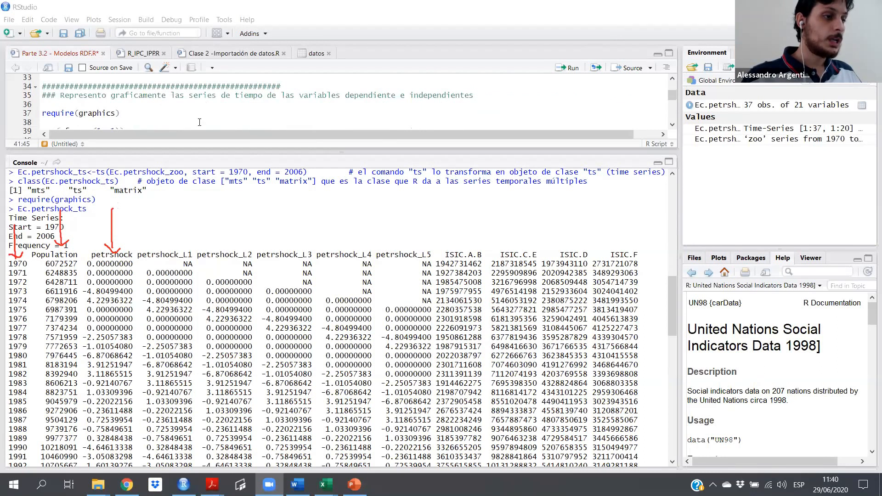
Highlight the column indices 8,9,10,11,12,13,15 in the line 41 plot call and the ISIC.A.B heading in the printed series.
{"action": "scroll", "coordinate": [184, 117], "scroll_direction": "down", "scroll_amount": 2}
{"action": "left_click_drag", "start_coordinate": [162, 113], "coordinate": [246, 114]}
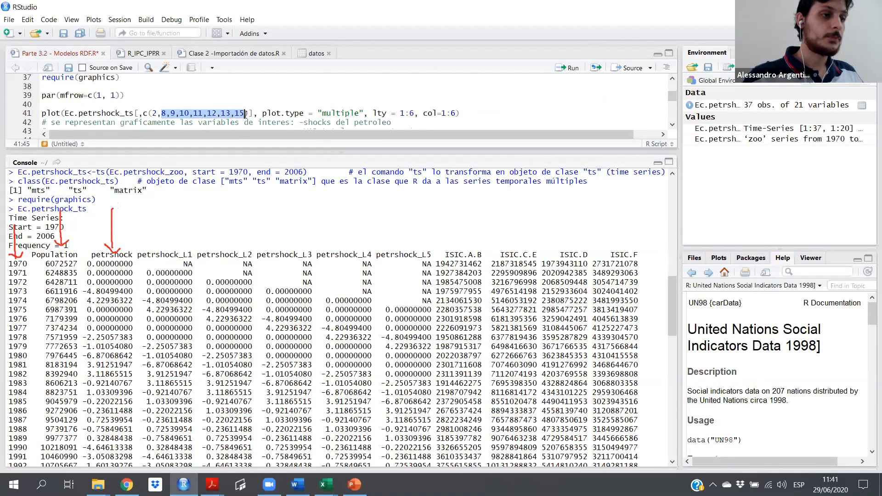
{"action": "left_click", "coordinate": [346, 258]}
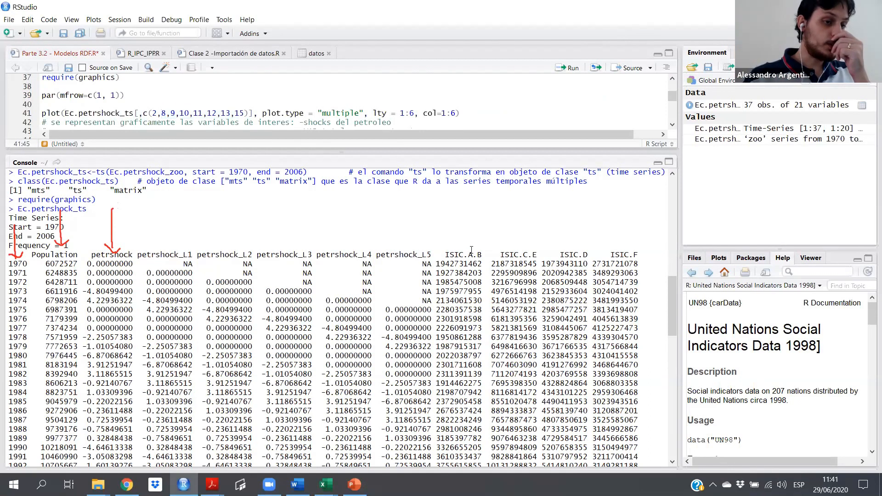
{"action": "left_click_drag", "start_coordinate": [445, 256], "coordinate": [480, 255]}
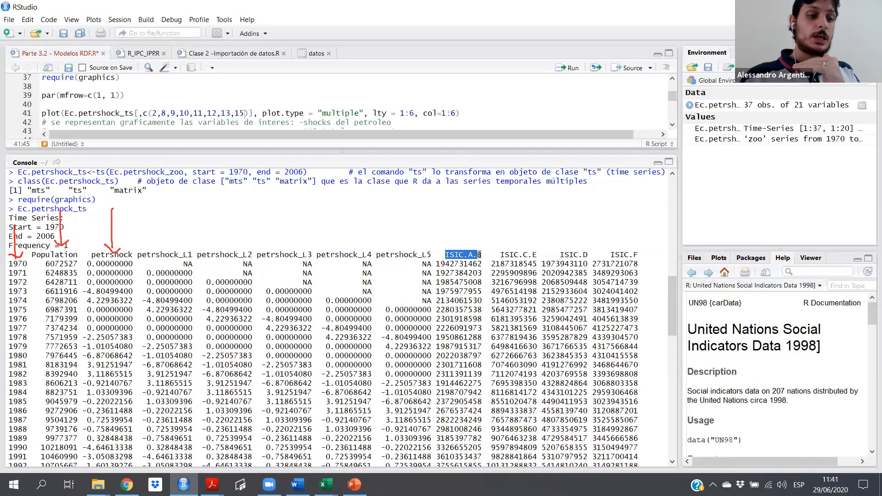
{"action": "left_click", "coordinate": [500, 422]}
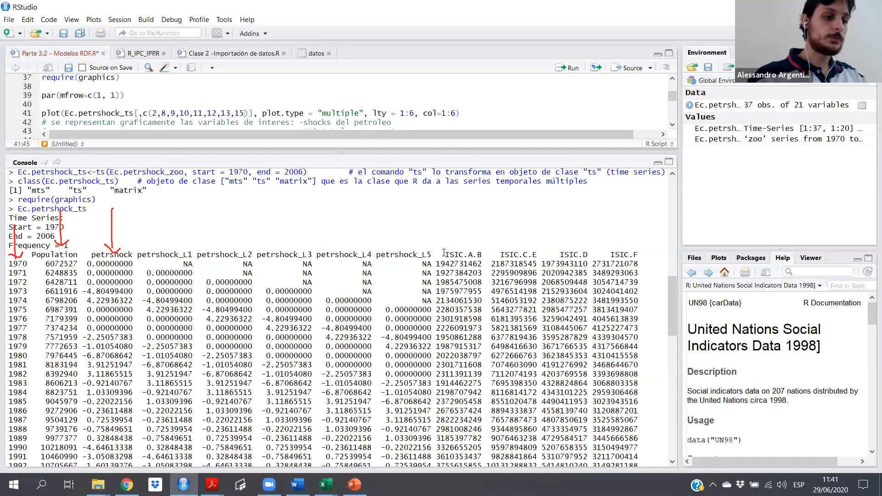
{"action": "left_click_drag", "start_coordinate": [444, 253], "coordinate": [482, 254]}
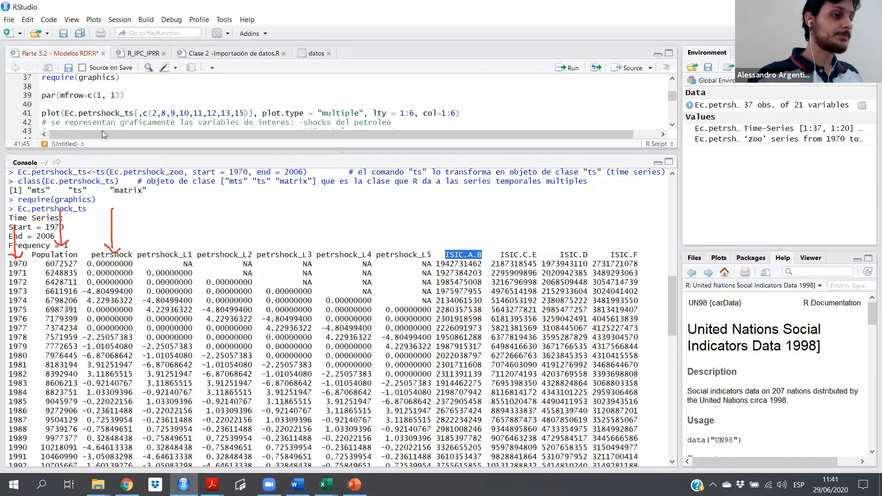
Enlarge the script editor area and highlight the plot.type = "multiple", lty and col arguments of the line 41 plot call.
{"action": "left_click", "coordinate": [74, 114]}
{"action": "left_click_drag", "start_coordinate": [177, 152], "coordinate": [168, 248]}
{"action": "left_click_drag", "start_coordinate": [167, 279], "coordinate": [167, 280]}
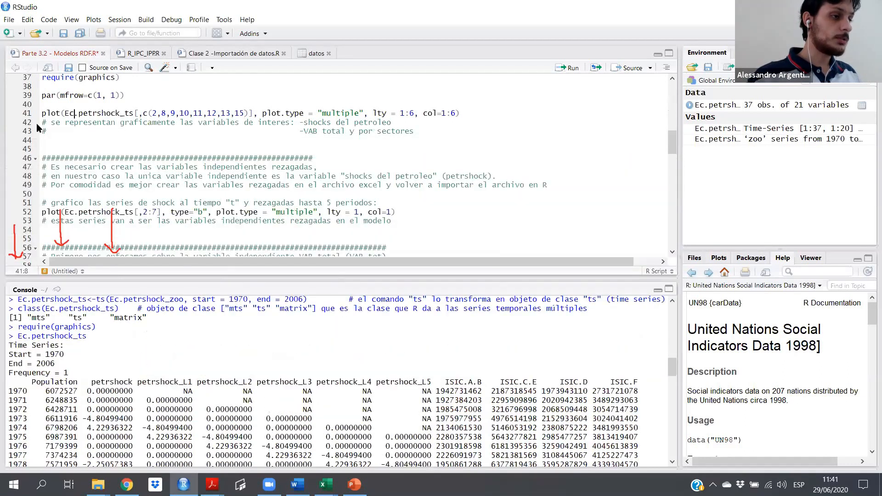
{"action": "left_click", "coordinate": [27, 116]}
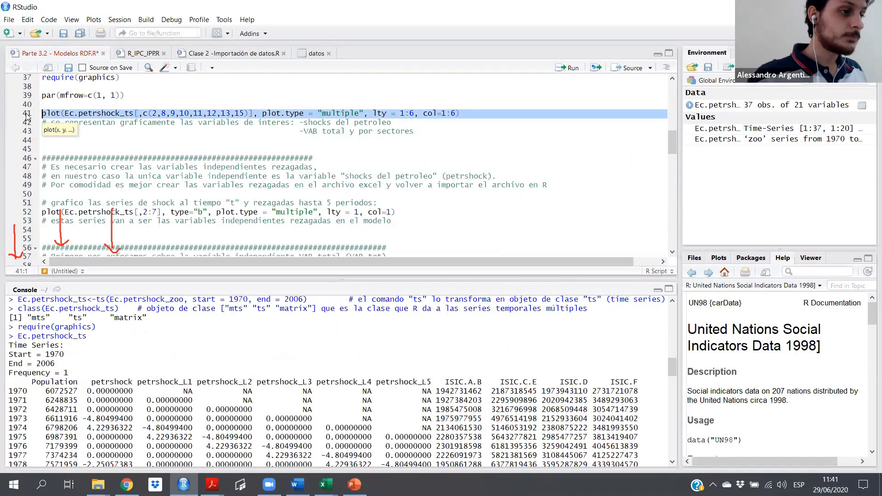
{"action": "left_click_drag", "start_coordinate": [262, 113], "coordinate": [321, 112]}
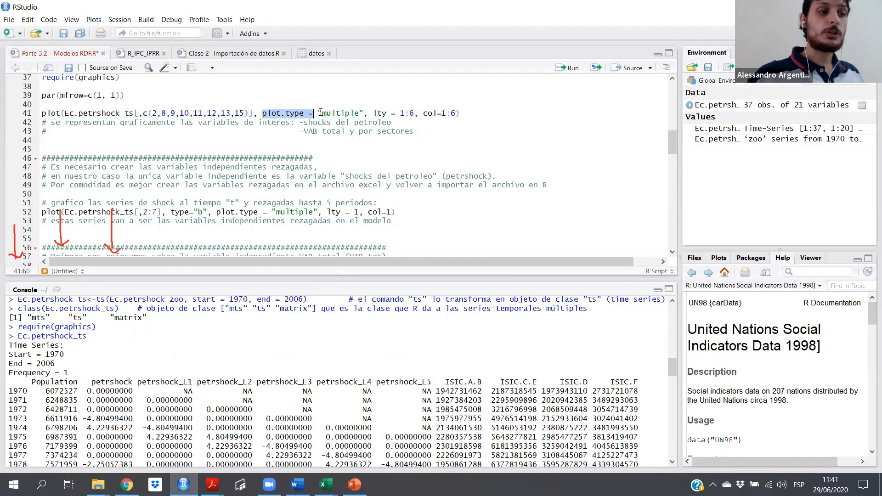
{"action": "double_click", "coordinate": [334, 113]}
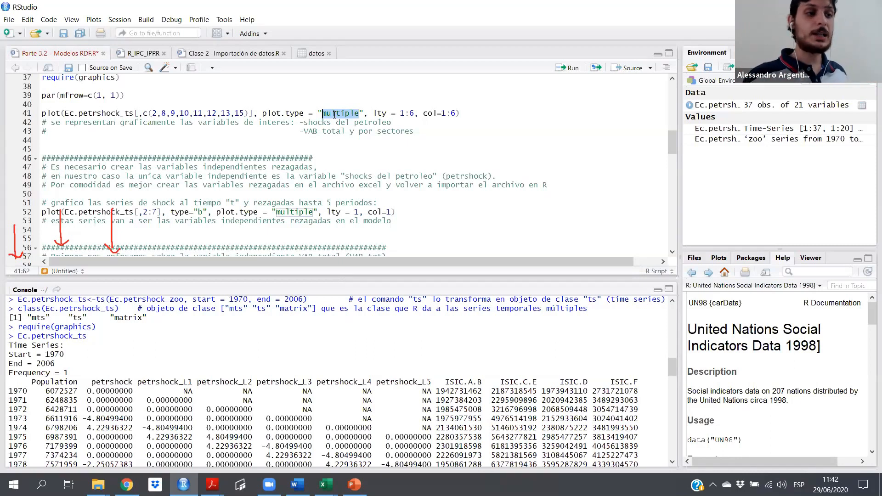
{"action": "left_click", "coordinate": [345, 113]}
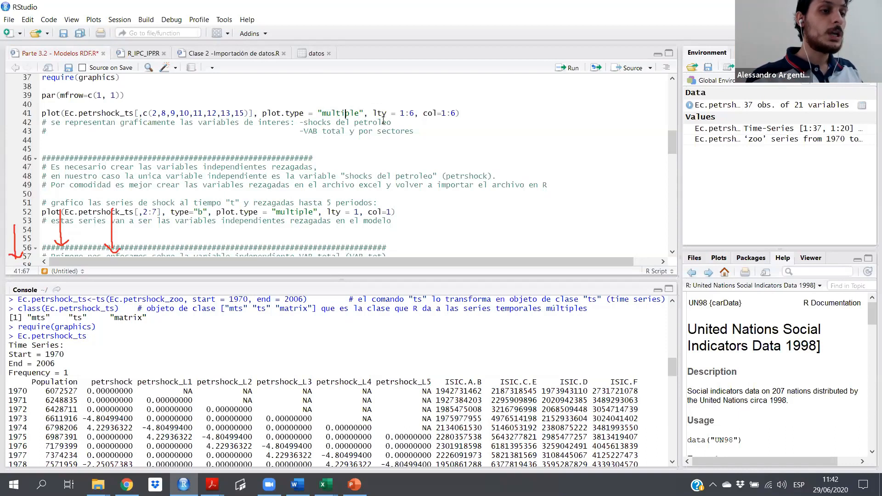
{"action": "left_click_drag", "start_coordinate": [374, 115], "coordinate": [455, 112]}
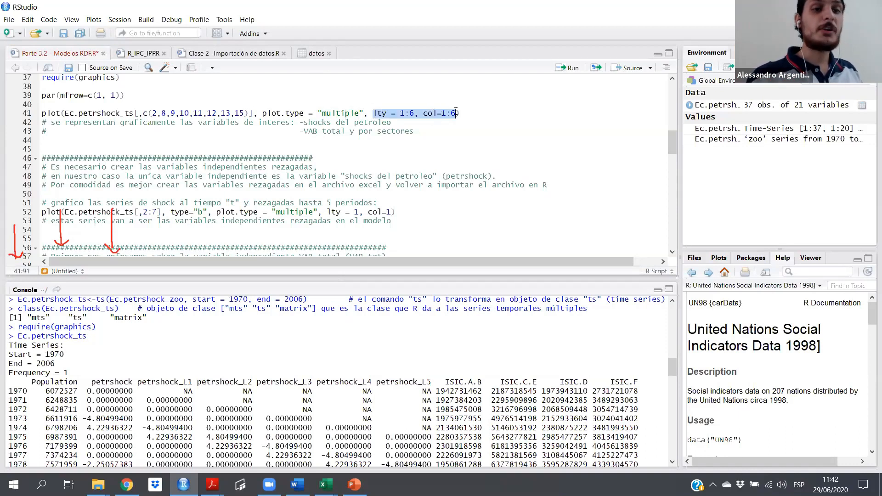
{"action": "left_click", "coordinate": [399, 115]}
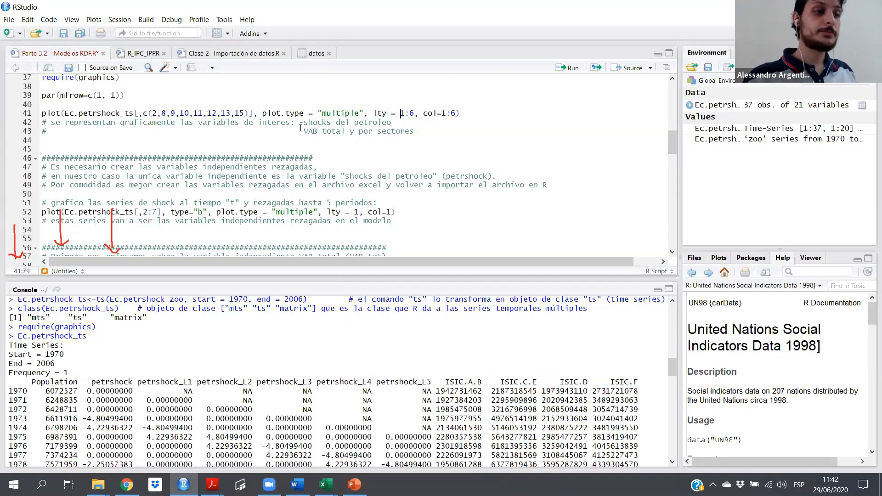
Run the line 41 plot of Ec.petrshock_ts columns 2, 8 to 13 and 15, and move the graph window into full view.
{"action": "left_click", "coordinate": [28, 113]}
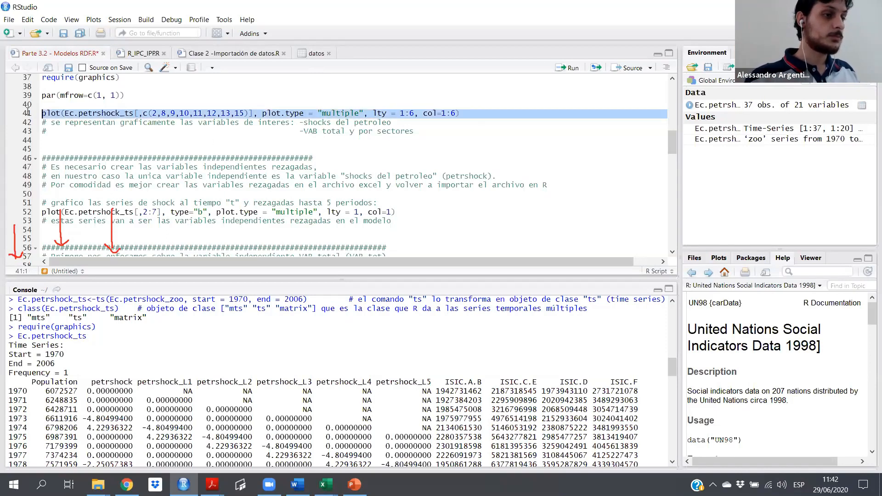
{"action": "left_click", "coordinate": [568, 68]}
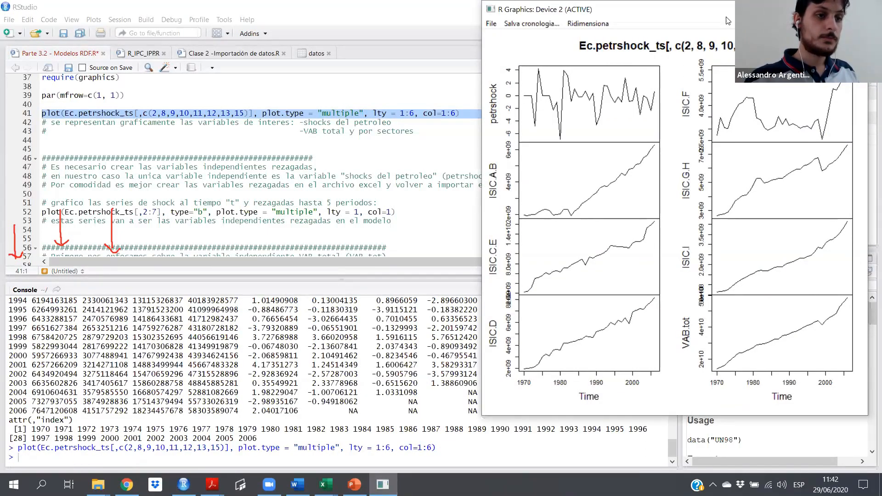
{"action": "left_click_drag", "start_coordinate": [725, 17], "coordinate": [539, 29]}
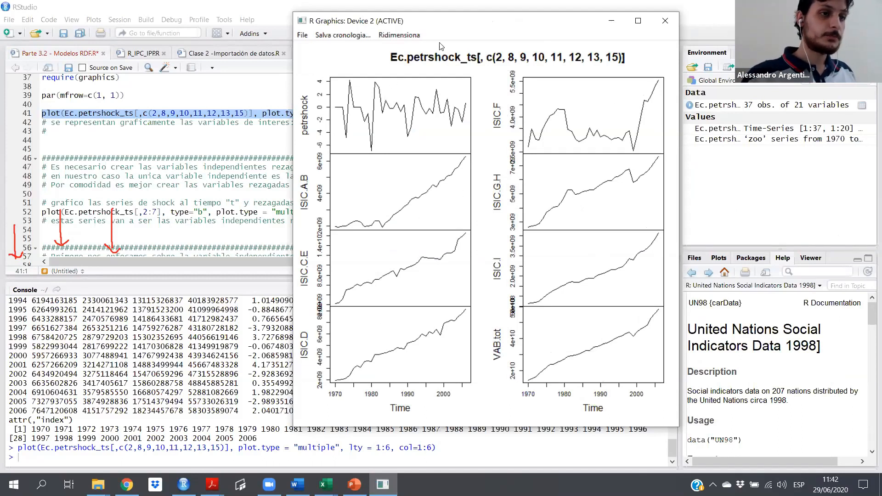
Highlight the line type and colour values and the word multiple in the line 41 plot call, comparing them with the graph.
{"action": "left_click", "coordinate": [403, 114]}
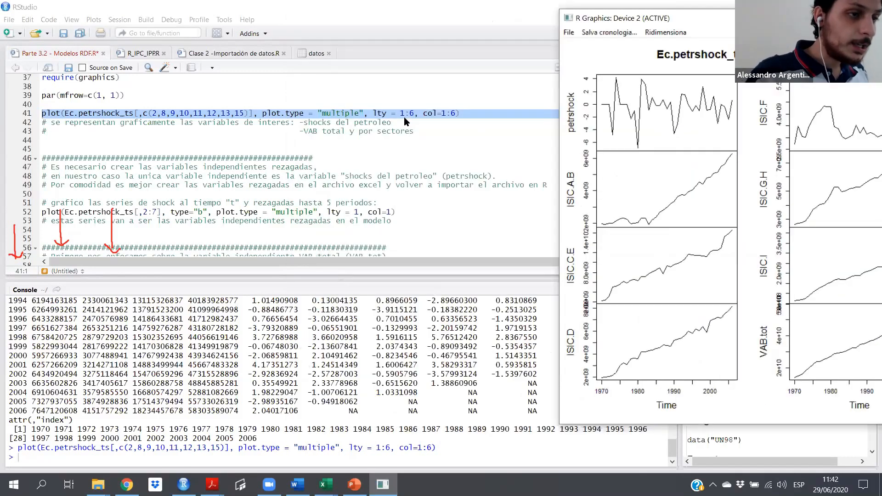
{"action": "key", "text": "shift+Right"}
{"action": "key", "text": "shift+Right"}
{"action": "key", "text": "shift+Right"}
{"action": "key", "text": "shift+Right"}
{"action": "key", "text": "shift+Right"}
{"action": "key", "text": "shift+Right"}
{"action": "key", "text": "shift+Right"}
{"action": "key", "text": "shift+Right"}
{"action": "key", "text": "shift+Right"}
{"action": "key", "text": "shift+Right"}
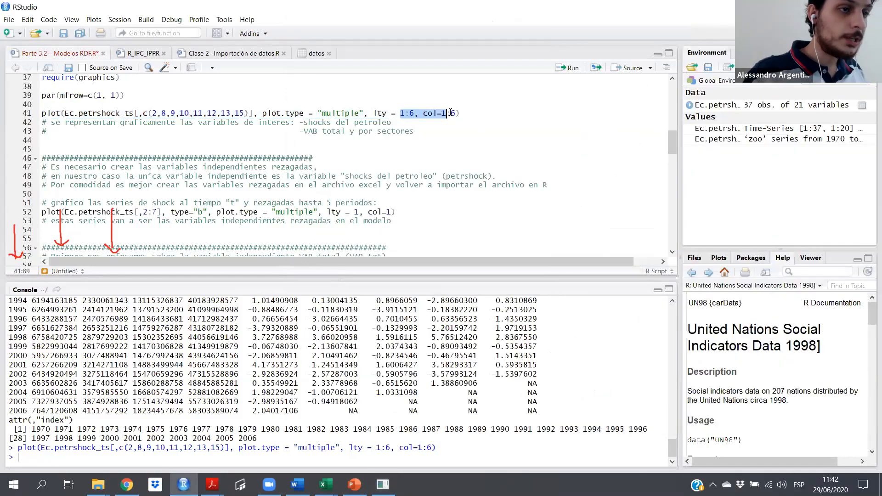
{"action": "key", "text": "Right"}
{"action": "double_click", "coordinate": [353, 112]}
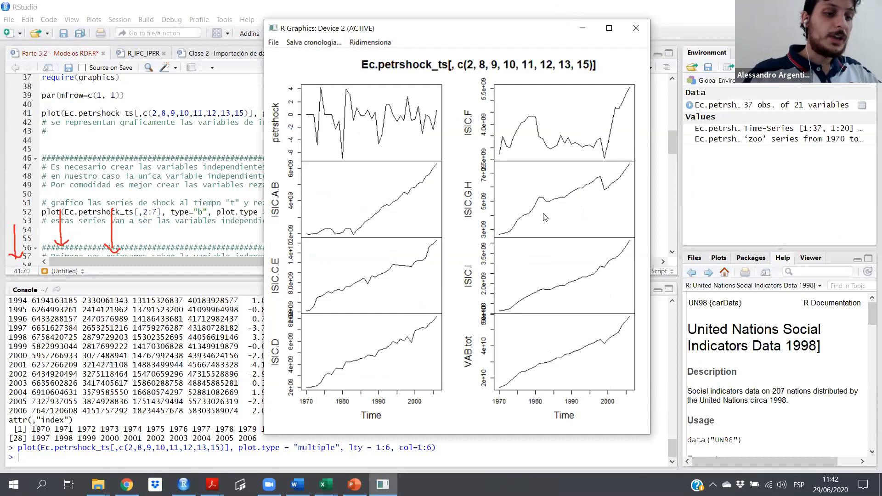
Maximize the graph window, circle the petrshock label, underline the time axis and mark the individual panels with dots.
{"action": "left_click", "coordinate": [609, 28]}
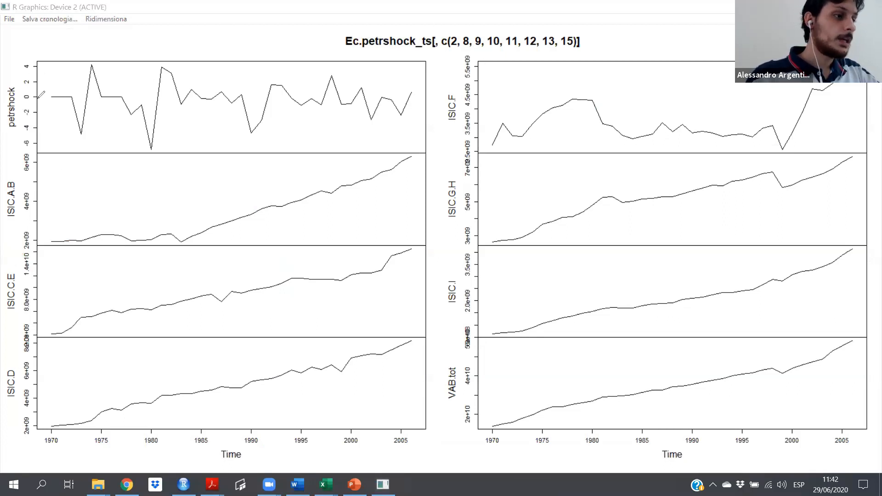
{"action": "mouse_move", "coordinate": [8, 75]}
{"action": "left_mouse_down"}
{"action": "mouse_move", "coordinate": [4, 130]}
{"action": "mouse_move", "coordinate": [13, 134]}
{"action": "mouse_move", "coordinate": [23, 106]}
{"action": "mouse_move", "coordinate": [9, 78]}
{"action": "left_mouse_up"}
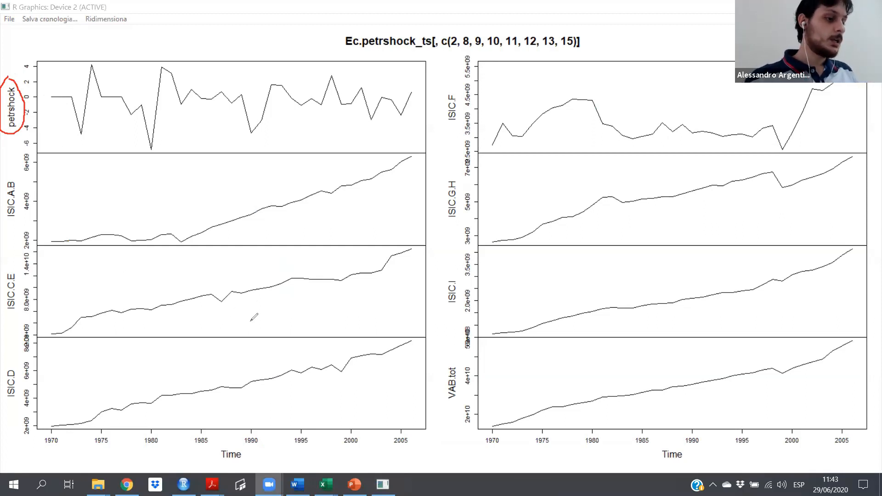
{"action": "left_click_drag", "start_coordinate": [42, 458], "coordinate": [428, 458]}
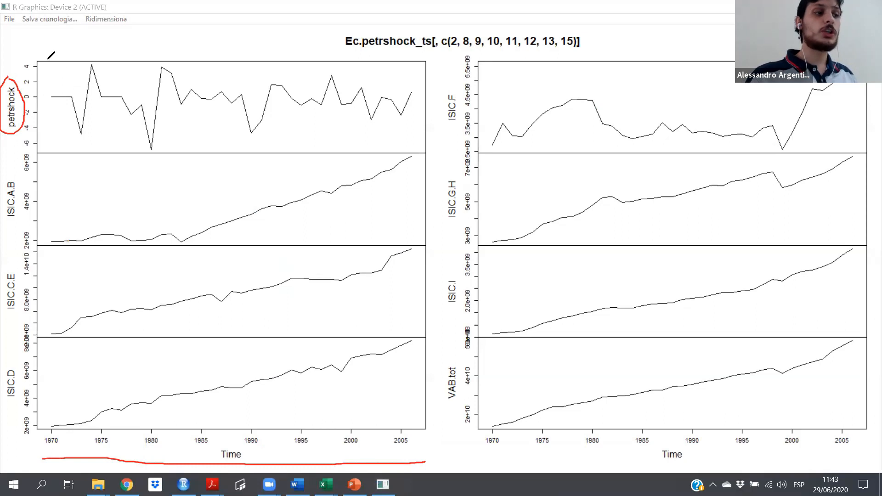
{"action": "left_click", "coordinate": [104, 185]}
{"action": "left_click", "coordinate": [94, 270]}
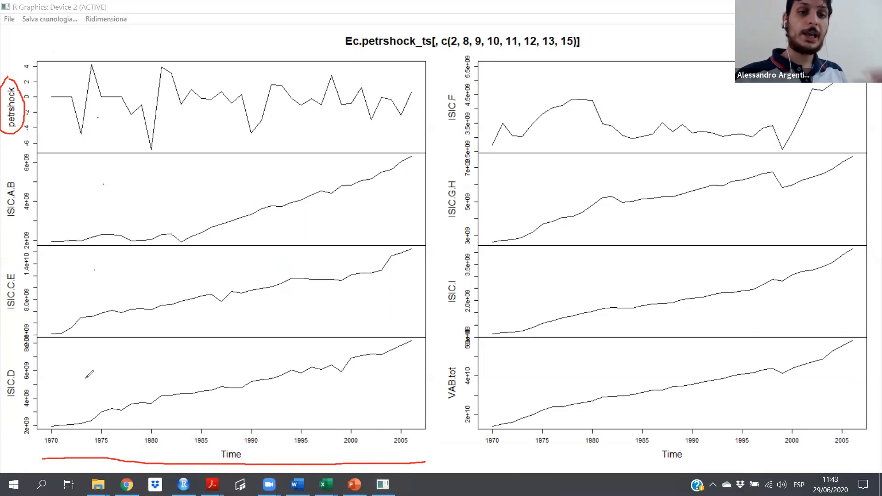
{"action": "left_click", "coordinate": [85, 379]}
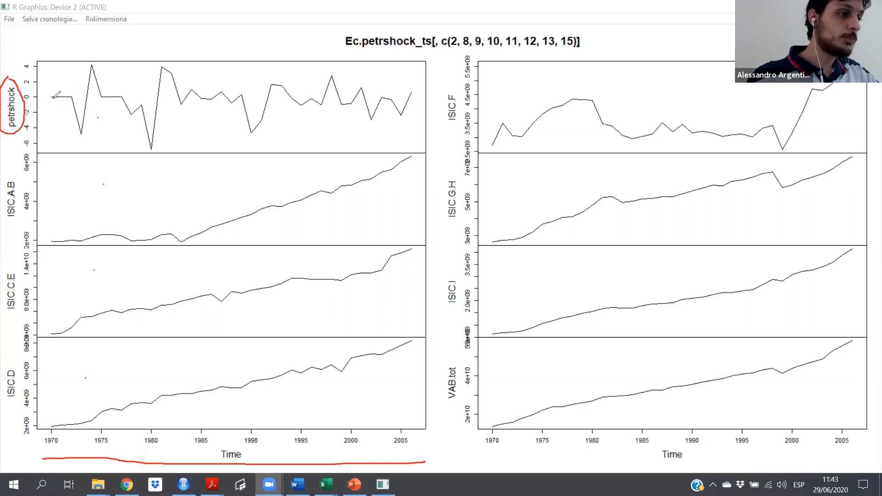
Trace parts of the petrshock line from 1970 to about 1977 in red and circle the ISIC.A.B and VAB.tot labels.
{"action": "left_click_drag", "start_coordinate": [50, 97], "coordinate": [70, 98]}
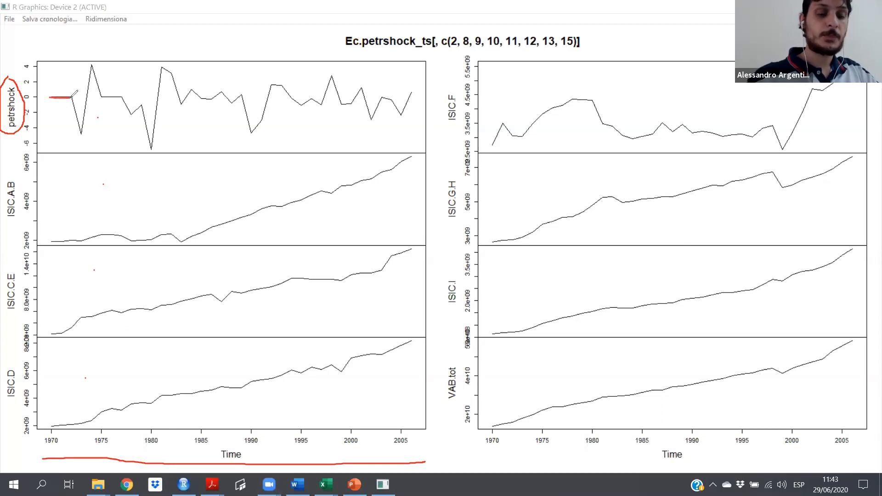
{"action": "left_click_drag", "start_coordinate": [73, 97], "coordinate": [80, 127]}
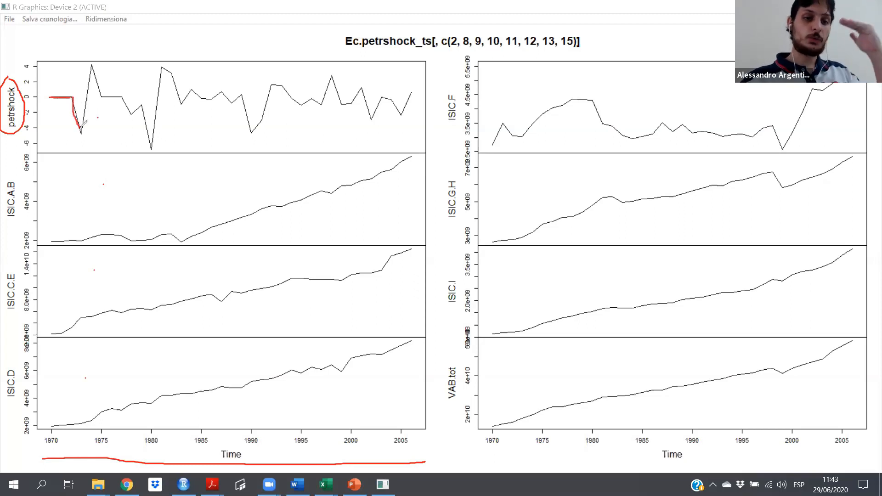
{"action": "left_click_drag", "start_coordinate": [80, 127], "coordinate": [91, 65]}
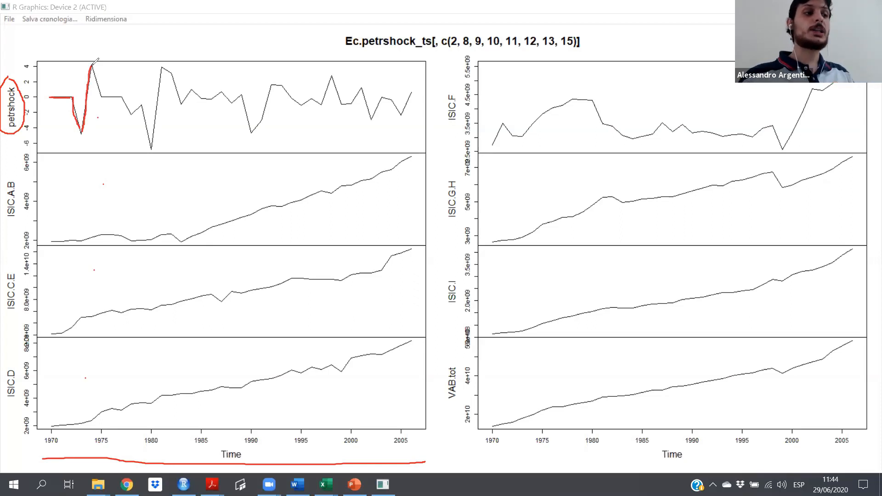
{"action": "left_click_drag", "start_coordinate": [101, 97], "coordinate": [118, 96]}
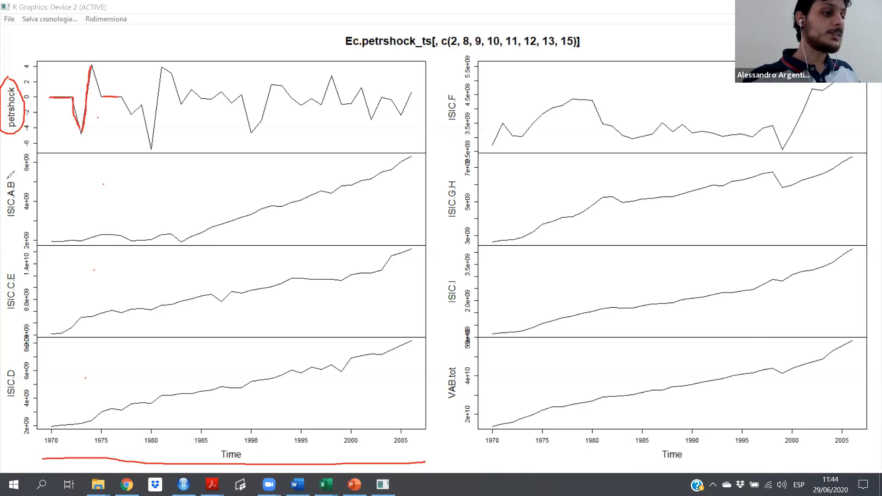
{"action": "mouse_move", "coordinate": [8, 224]}
{"action": "left_mouse_down"}
{"action": "mouse_move", "coordinate": [25, 202]}
{"action": "mouse_move", "coordinate": [23, 180]}
{"action": "mouse_move", "coordinate": [4, 198]}
{"action": "mouse_move", "coordinate": [11, 176]}
{"action": "left_mouse_up"}
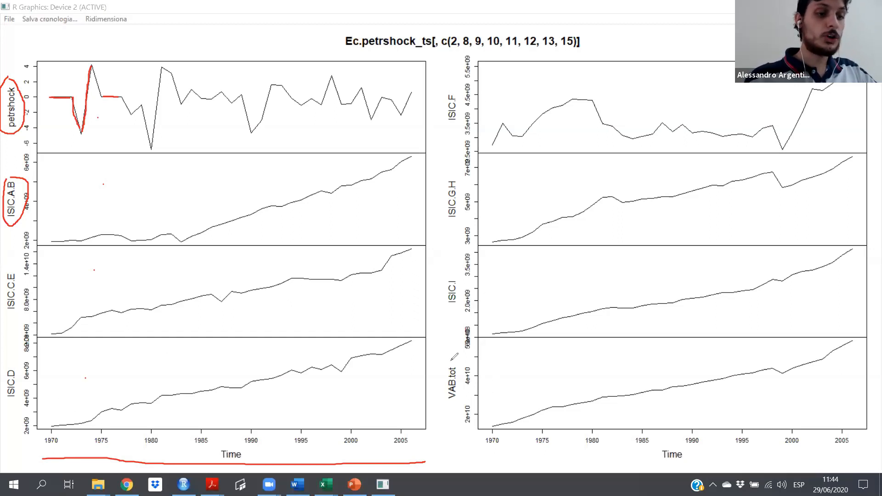
{"action": "mouse_move", "coordinate": [451, 361]}
{"action": "left_mouse_down"}
{"action": "mouse_move", "coordinate": [452, 407]}
{"action": "mouse_move", "coordinate": [469, 386]}
{"action": "mouse_move", "coordinate": [452, 362]}
{"action": "left_mouse_up"}
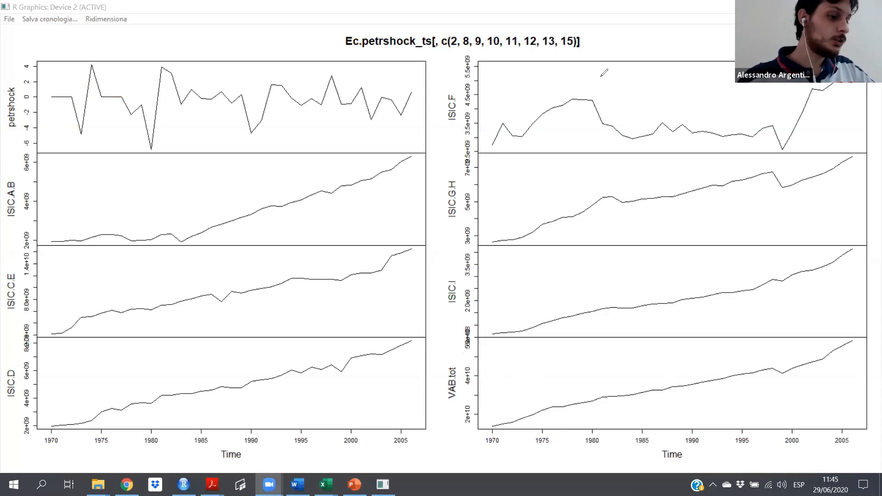
Return to the script and insert a blank line below the comment "-VAB total y por sectores".
{"action": "key", "text": "alt+Tab"}
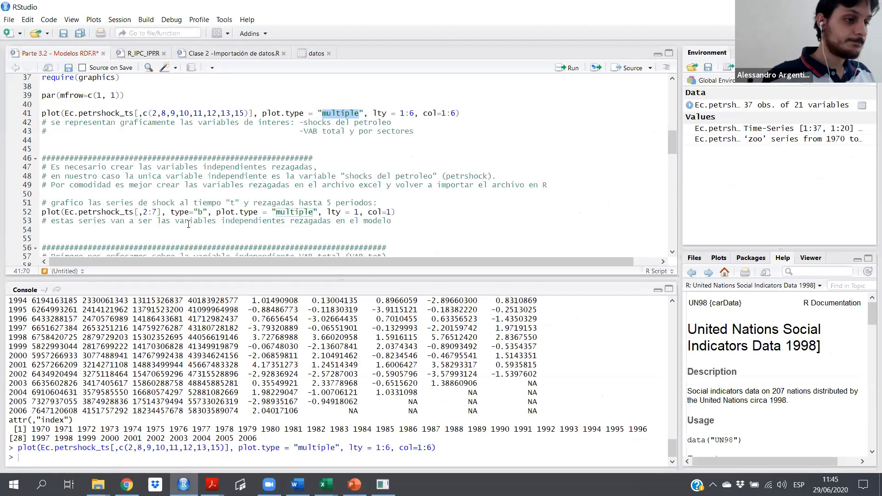
{"action": "scroll", "coordinate": [149, 187], "scroll_direction": "down", "scroll_amount": 2}
{"action": "left_click", "coordinate": [150, 187]}
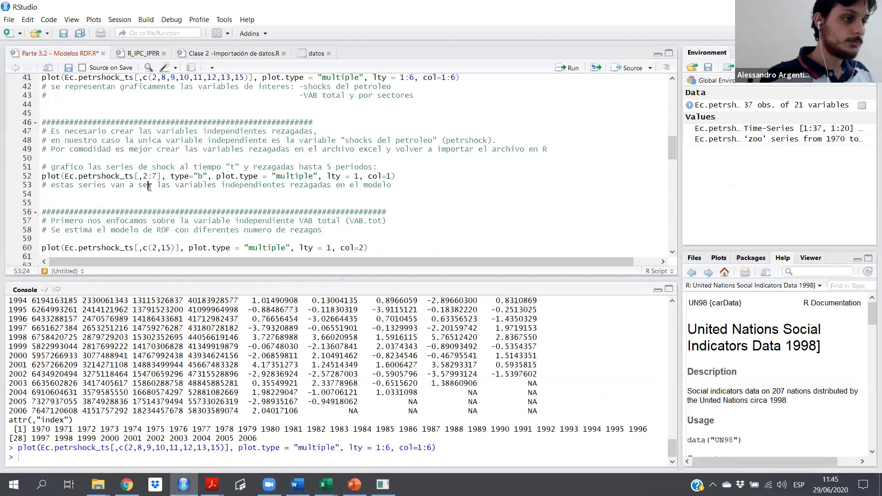
{"action": "scroll", "coordinate": [430, 104], "scroll_direction": "up", "scroll_amount": 2}
{"action": "left_click", "coordinate": [447, 132]}
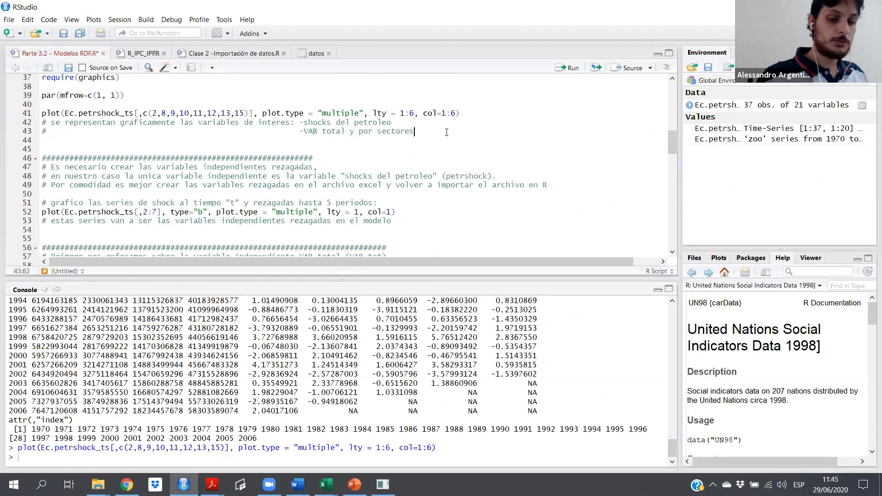
{"action": "key", "text": "Return"}
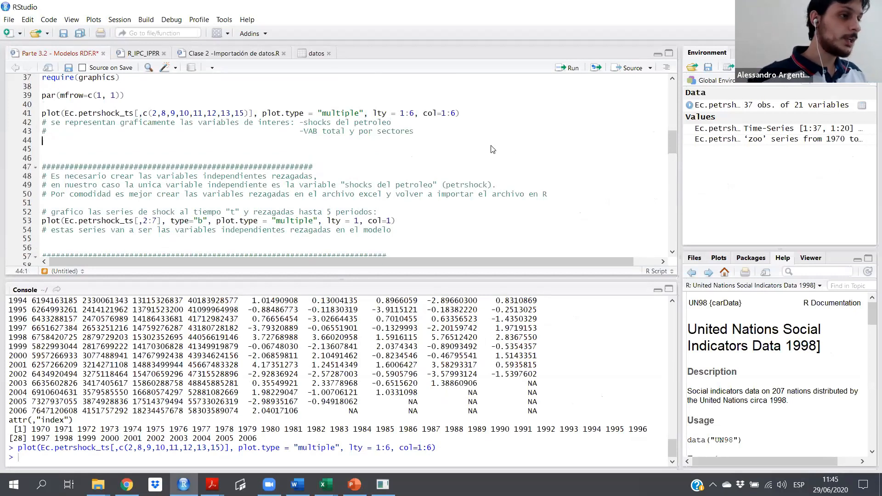
Copy the whole line 41 plot call and paste it onto line 45, below the comments.
{"action": "left_click", "coordinate": [155, 112]}
{"action": "left_click_drag", "start_coordinate": [235, 112], "coordinate": [244, 112]}
{"action": "left_click", "coordinate": [23, 114]}
{"action": "key", "text": "ctrl+c"}
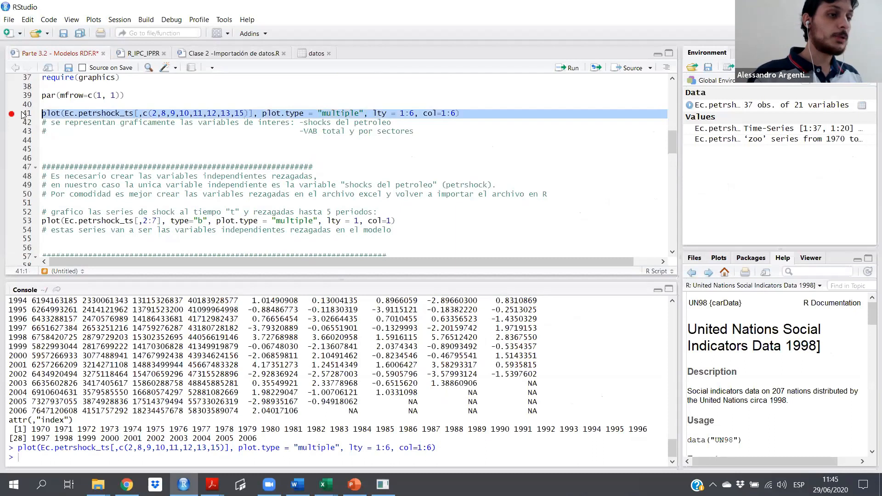
{"action": "left_click", "coordinate": [49, 146]}
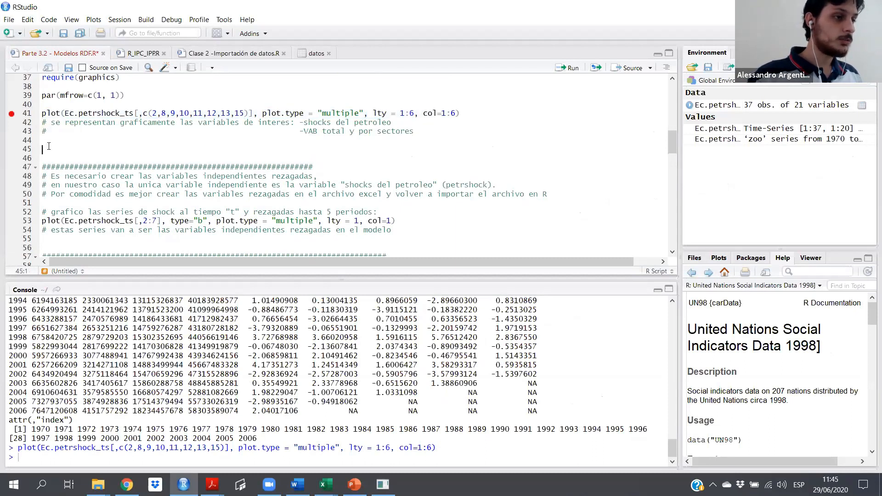
{"action": "key", "text": "ctrl+v"}
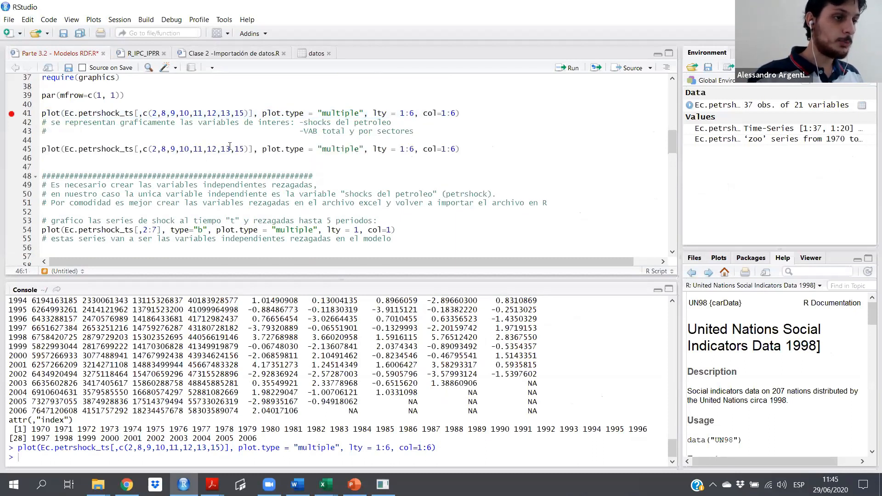
Reduce the columns in the line 45 plot call to c(2,15) and run that line.
{"action": "left_click_drag", "start_coordinate": [234, 150], "coordinate": [163, 151]}
{"action": "key", "text": "BackSpace"}
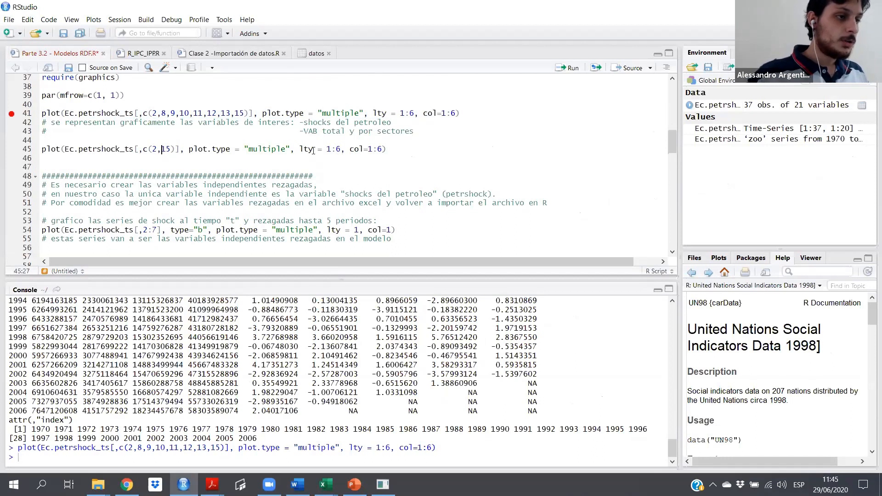
{"action": "left_click", "coordinate": [30, 149]}
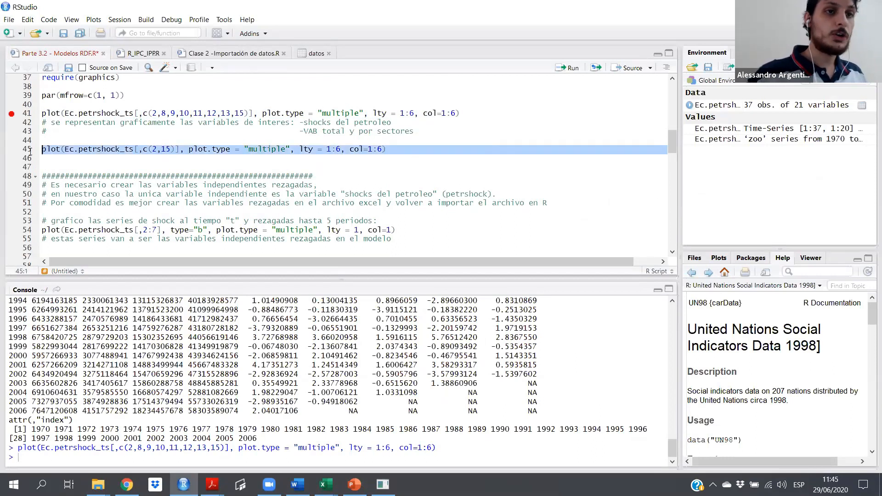
{"action": "left_click", "coordinate": [570, 68]}
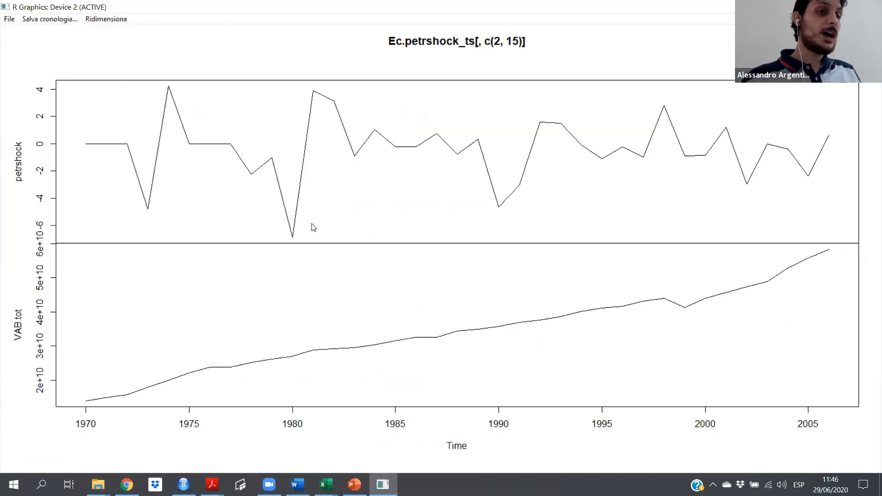
Circle the VAB.tot and petrshock axis labels in red and mark the 1981 peak of the petrshock line.
{"action": "mouse_move", "coordinate": [8, 300]}
{"action": "left_mouse_down"}
{"action": "mouse_move", "coordinate": [16, 350]}
{"action": "mouse_move", "coordinate": [28, 335]}
{"action": "mouse_move", "coordinate": [13, 303]}
{"action": "left_mouse_up"}
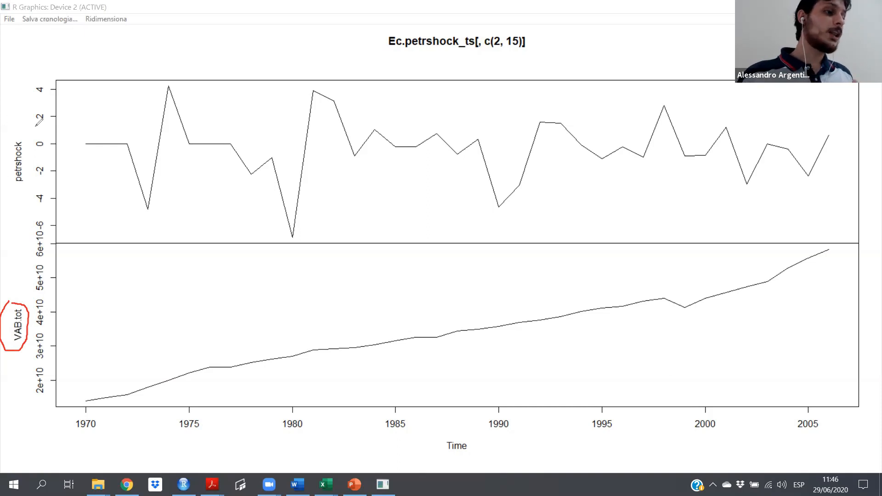
{"action": "mouse_move", "coordinate": [23, 130]}
{"action": "left_mouse_down"}
{"action": "mouse_move", "coordinate": [14, 190]}
{"action": "mouse_move", "coordinate": [33, 177]}
{"action": "mouse_move", "coordinate": [34, 147]}
{"action": "mouse_move", "coordinate": [23, 128]}
{"action": "left_mouse_up"}
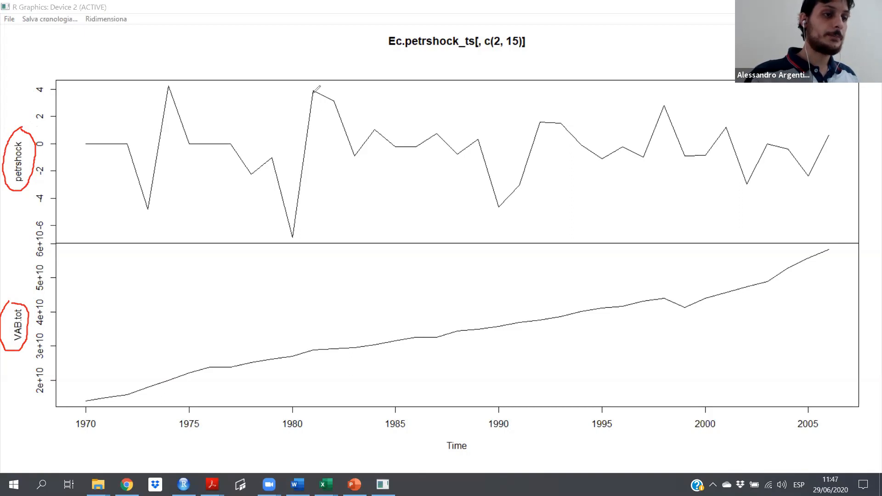
{"action": "left_click_drag", "start_coordinate": [312, 92], "coordinate": [312, 92]}
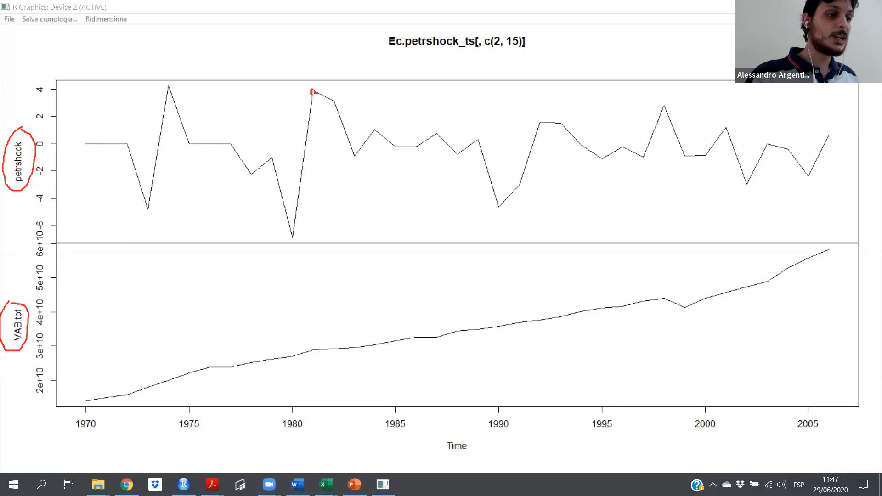
Draw six red arrows from the 1981 petrshock peak to successive points on the VAB.tot line up to about 1985.
{"action": "left_click_drag", "start_coordinate": [312, 92], "coordinate": [310, 352]}
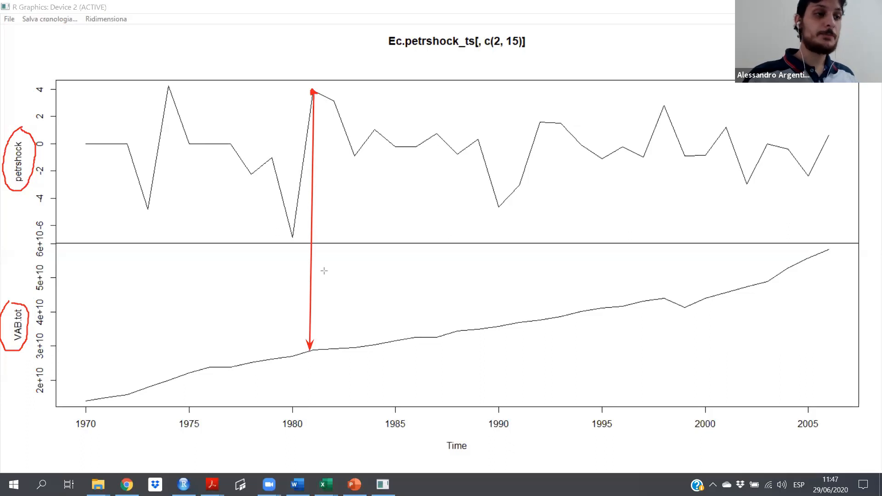
{"action": "left_click_drag", "start_coordinate": [314, 91], "coordinate": [323, 350]}
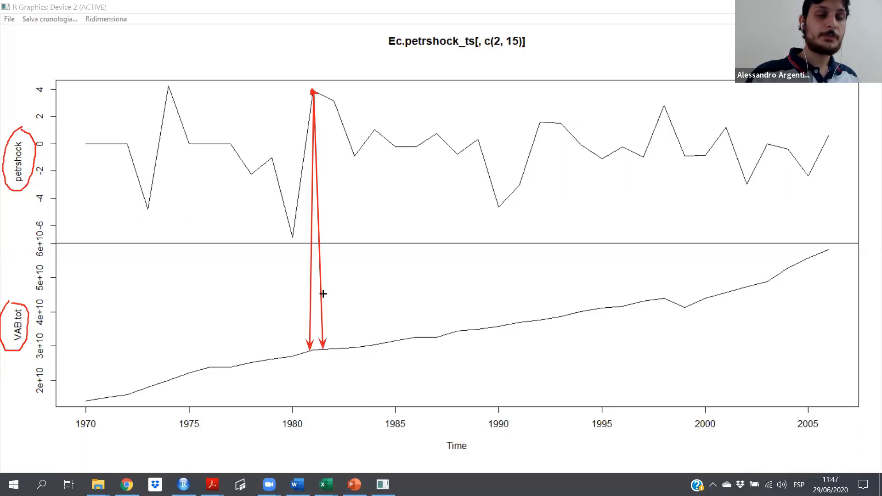
{"action": "left_click_drag", "start_coordinate": [314, 92], "coordinate": [338, 347]}
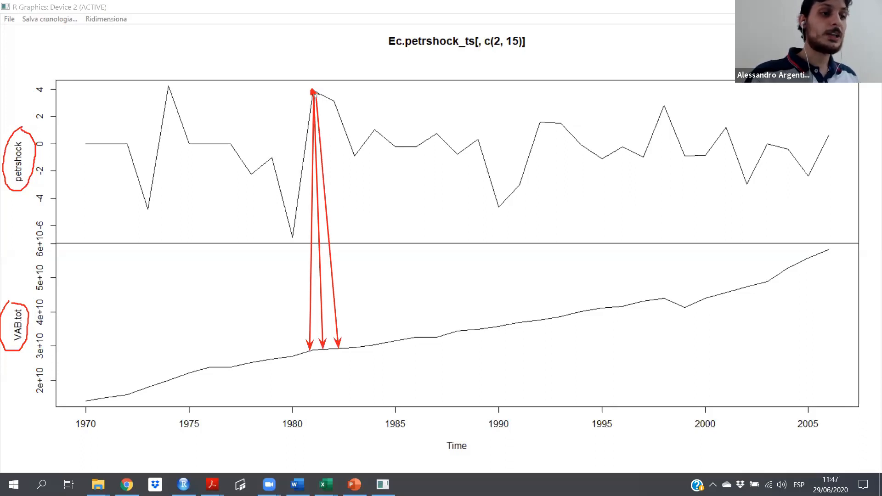
{"action": "left_click_drag", "start_coordinate": [314, 94], "coordinate": [354, 344]}
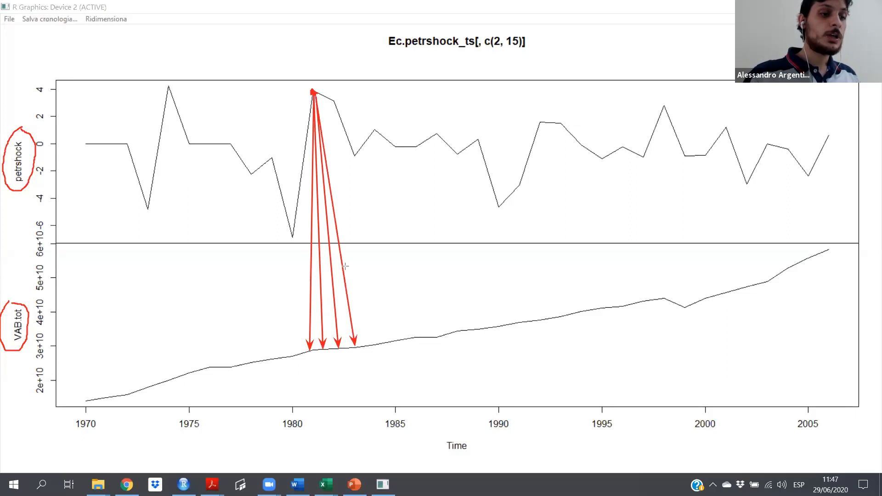
{"action": "left_click_drag", "start_coordinate": [313, 92], "coordinate": [367, 344]}
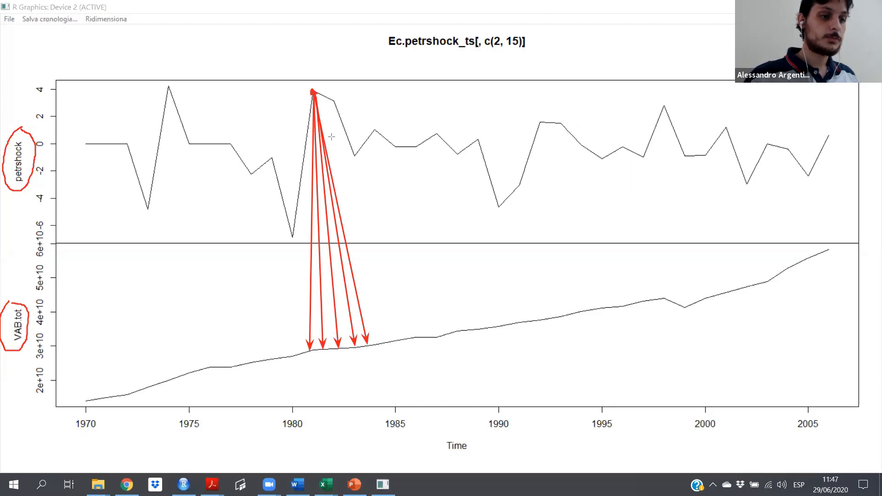
{"action": "left_click_drag", "start_coordinate": [383, 350], "coordinate": [390, 341]}
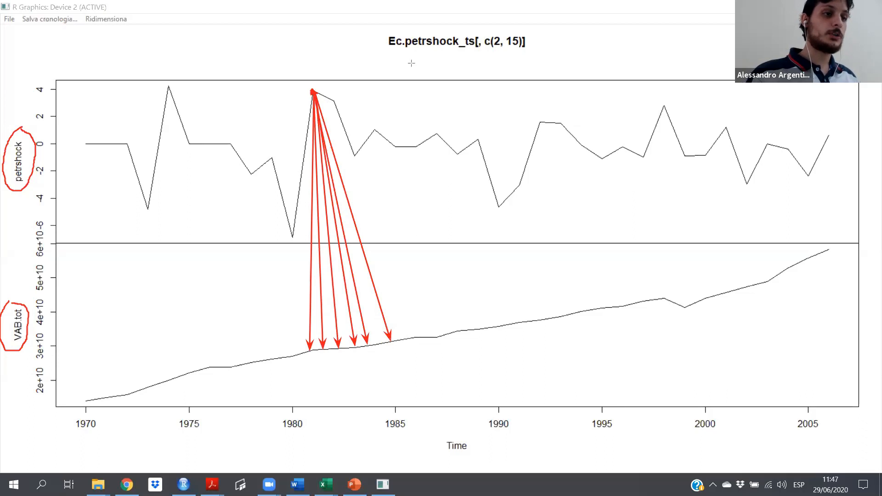
Draw red vertical strokes from the VAB.tot line down to the time axis at about 1981 and just before 1985.
{"action": "left_click", "coordinate": [393, 343]}
{"action": "left_click_drag", "start_coordinate": [393, 402], "coordinate": [392, 408]}
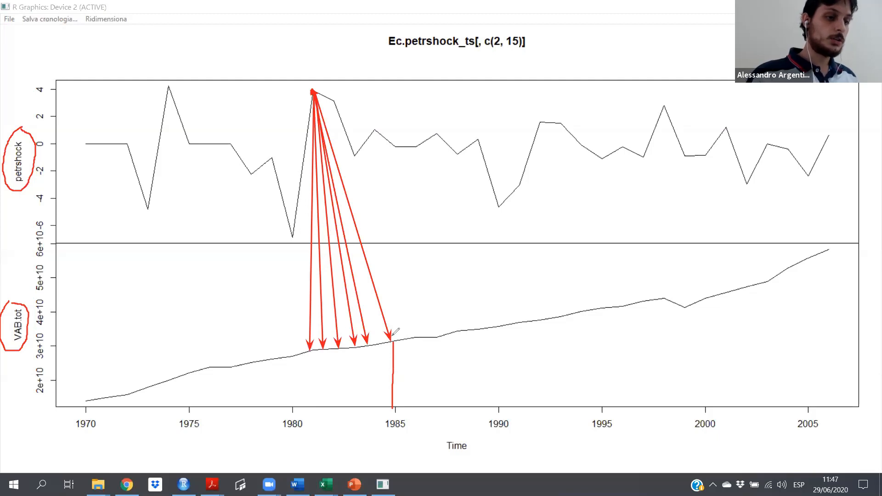
{"action": "left_click_drag", "start_coordinate": [310, 351], "coordinate": [307, 406]}
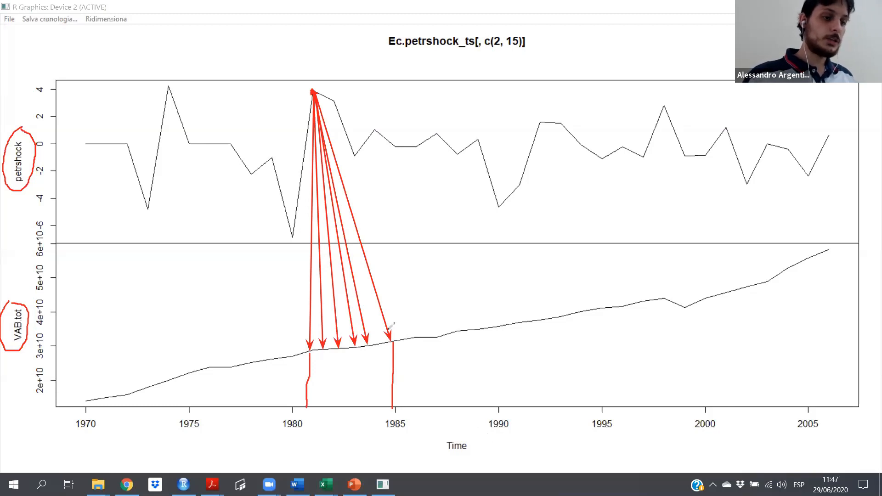
{"action": "left_click_drag", "start_coordinate": [384, 343], "coordinate": [387, 379]}
{"action": "left_click_drag", "start_coordinate": [388, 343], "coordinate": [389, 409]}
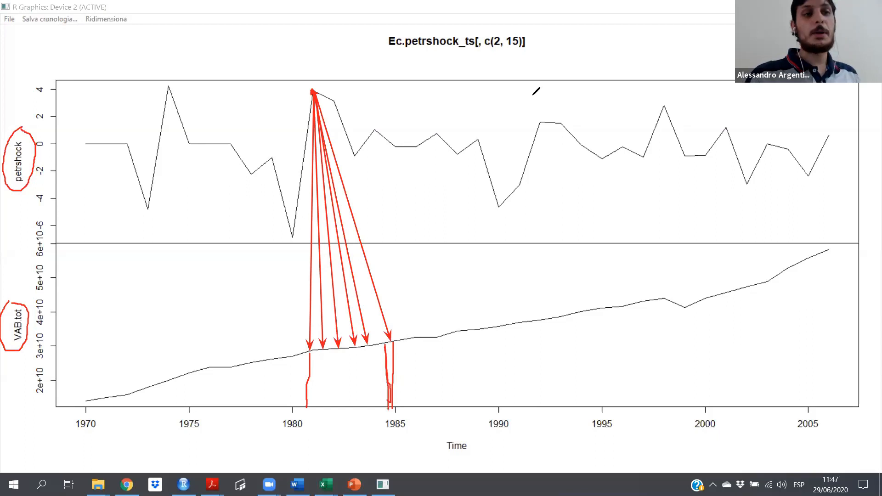
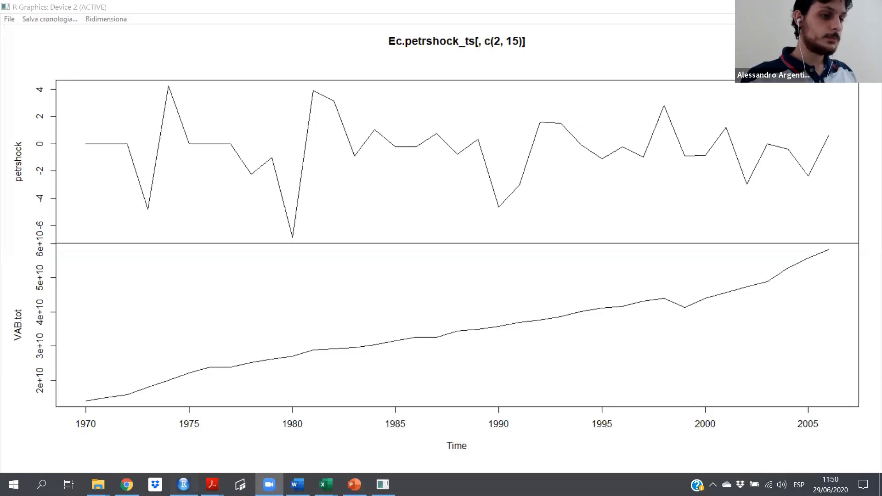
Return to the script's section on lagged independent variables and switch to the Ecuador_petrshock workbook in Excel.
{"action": "key", "text": "alt+Tab"}
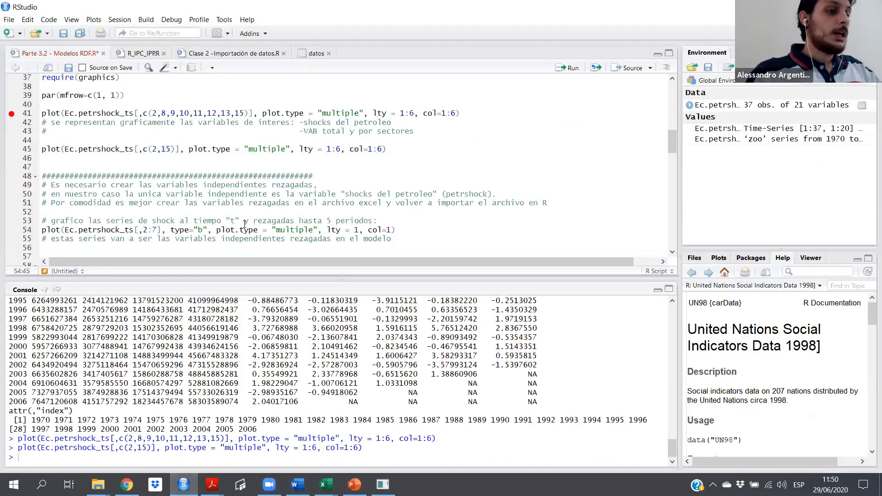
{"action": "scroll", "coordinate": [244, 220], "scroll_direction": "down", "scroll_amount": 3}
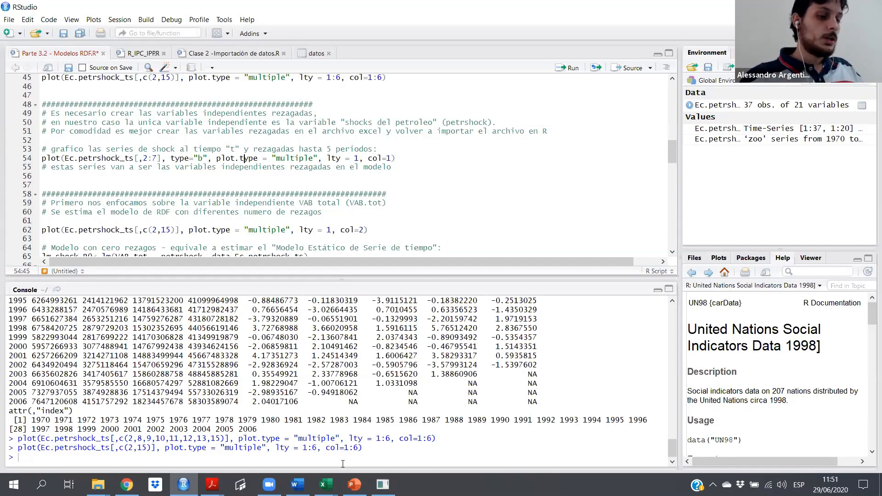
{"action": "key", "text": "alt+Tab"}
{"action": "left_click", "coordinate": [326, 484]}
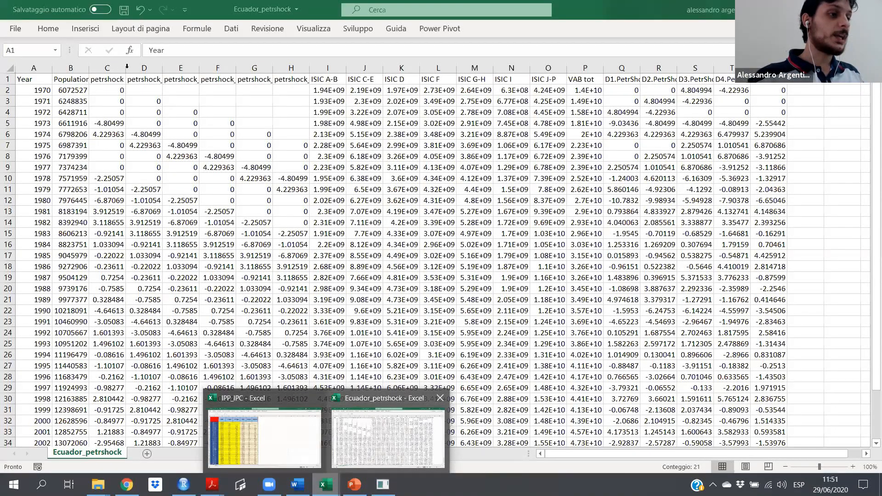
Hide the petrshock lag columns D to H and insert an empty column before ISIC A-B.
{"action": "left_click", "coordinate": [111, 66]}
{"action": "left_click_drag", "start_coordinate": [138, 67], "coordinate": [295, 64]}
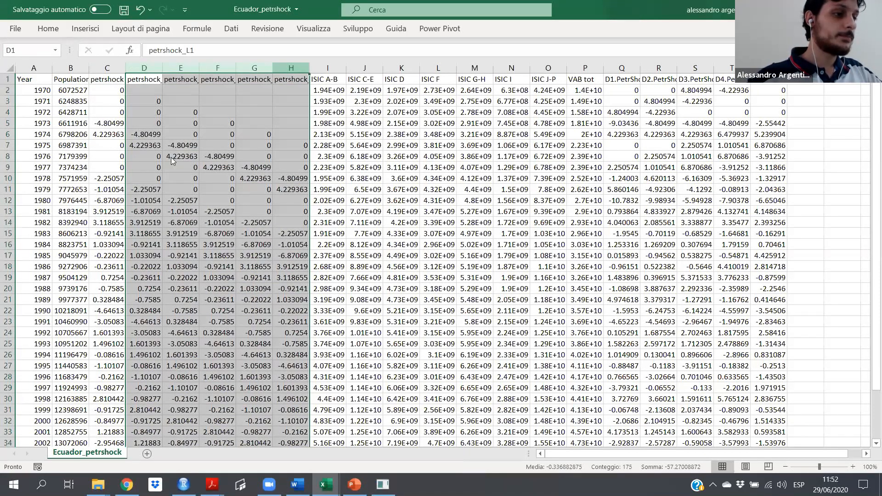
{"action": "key", "text": "ctrl+0"}
{"action": "right_click", "coordinate": [147, 68]}
{"action": "left_click", "coordinate": [180, 162]}
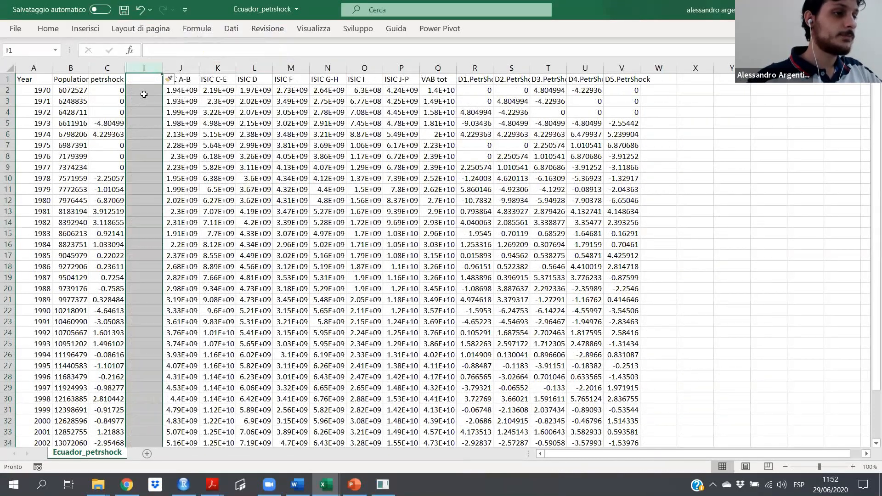
Point out the empty header cell I1, the 1970 petrshock value, and the year 1973 with its petrshock value.
{"action": "left_click", "coordinate": [145, 79]}
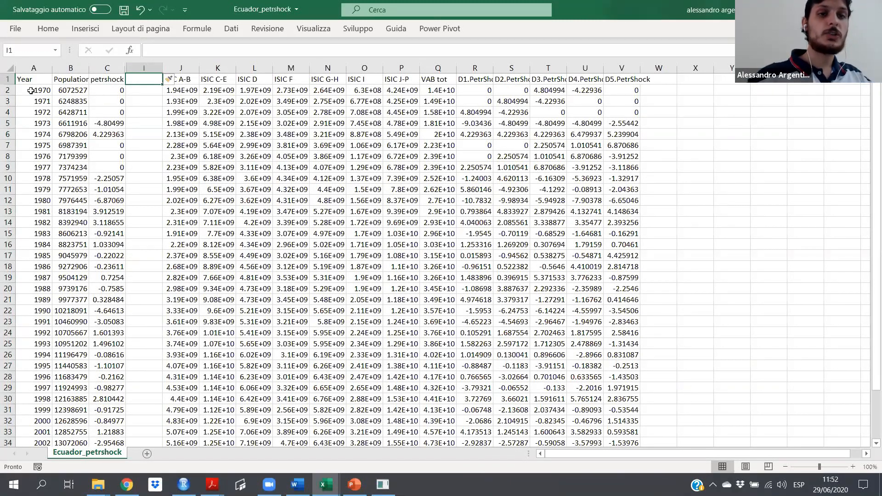
{"action": "left_click", "coordinate": [97, 91]}
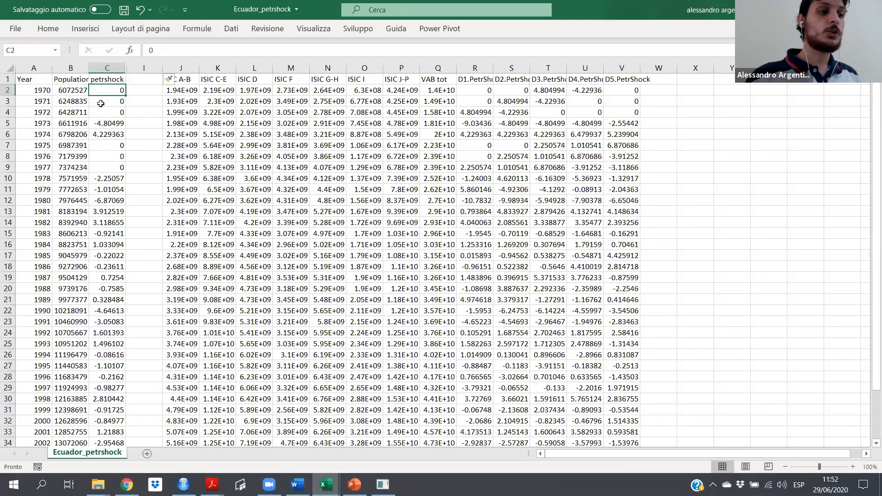
{"action": "left_click", "coordinate": [42, 123]}
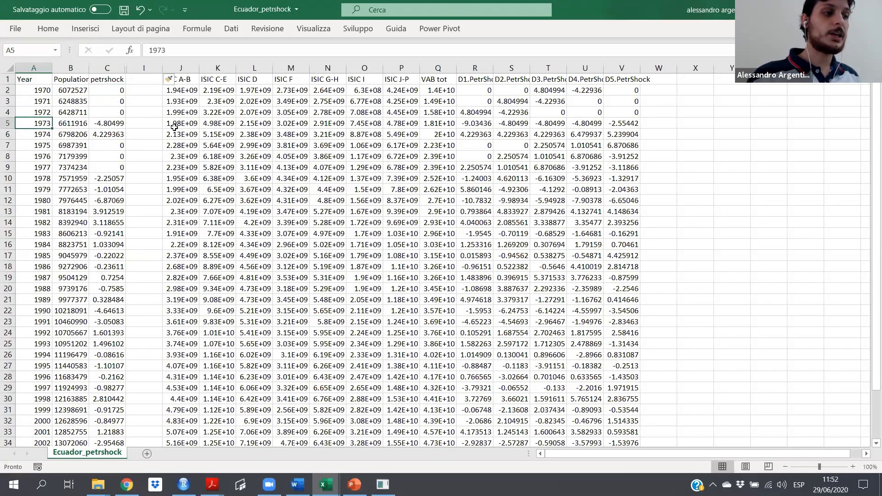
{"action": "left_click", "coordinate": [123, 123]}
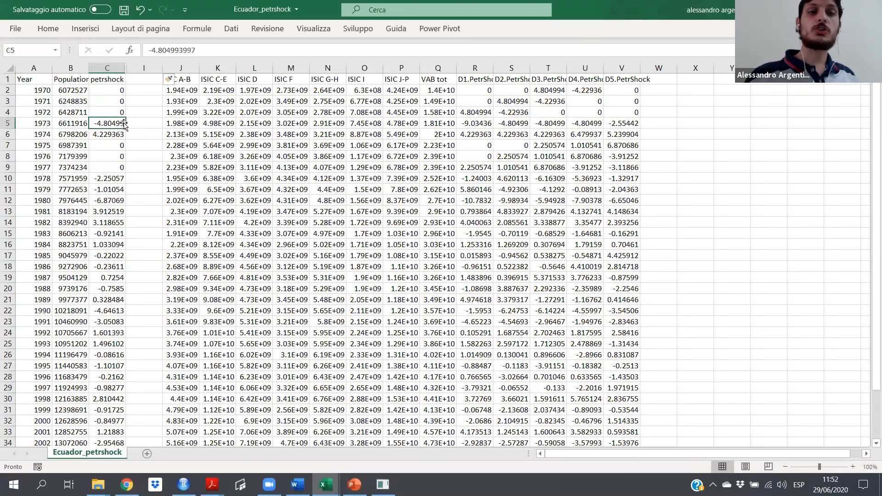
Enter the heading Petrschock.L1 in cell I1 and widen column I to fit it.
{"action": "left_click", "coordinate": [147, 82]}
{"action": "type", "text": "Petrsch"}
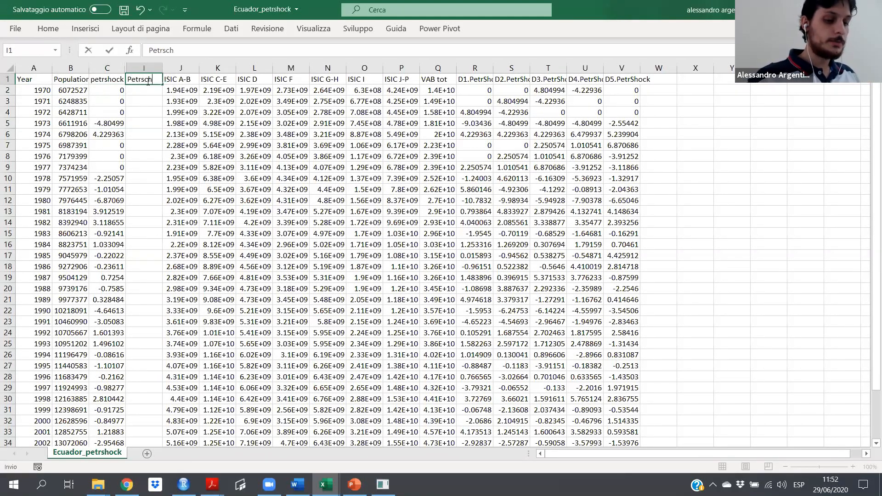
{"action": "type", "text": "ock"}
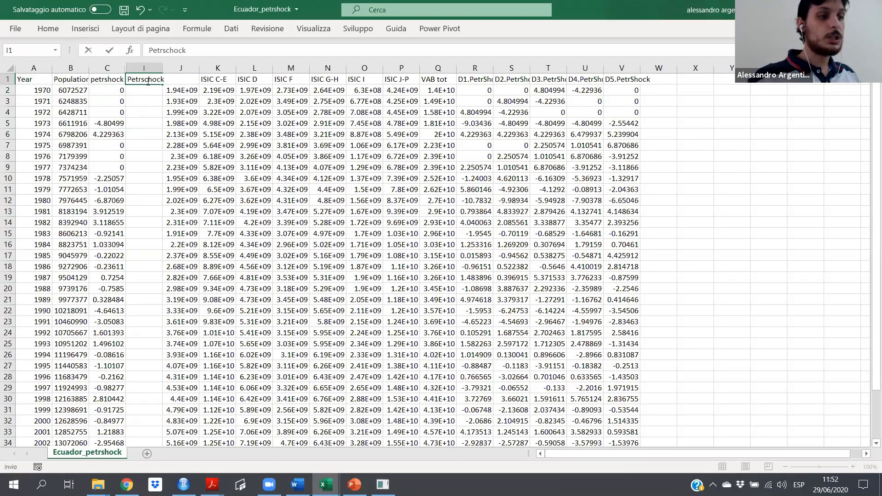
{"action": "type", "text": ".L1"}
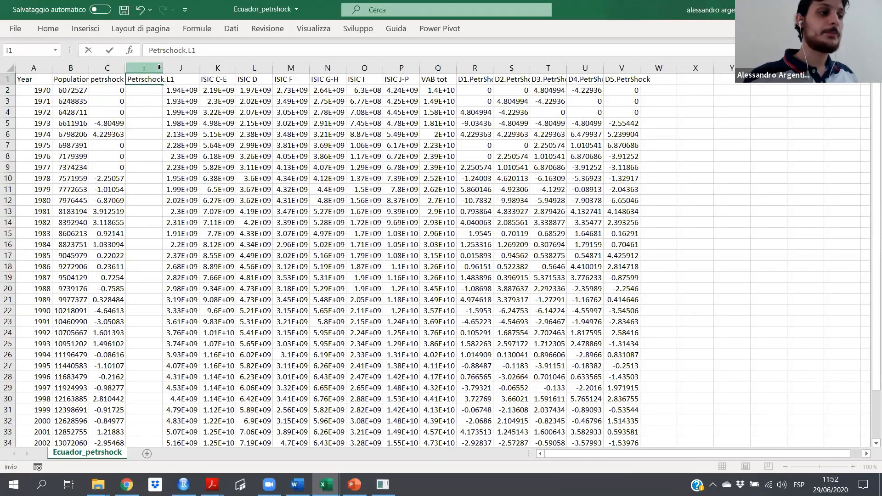
{"action": "left_click_drag", "start_coordinate": [160, 68], "coordinate": [181, 88]}
Leave the 1970 cell of Petrschock.L1 empty, enter 0 for 1971 and select the 1970 petrshock value.
{"action": "left_click", "coordinate": [181, 91]}
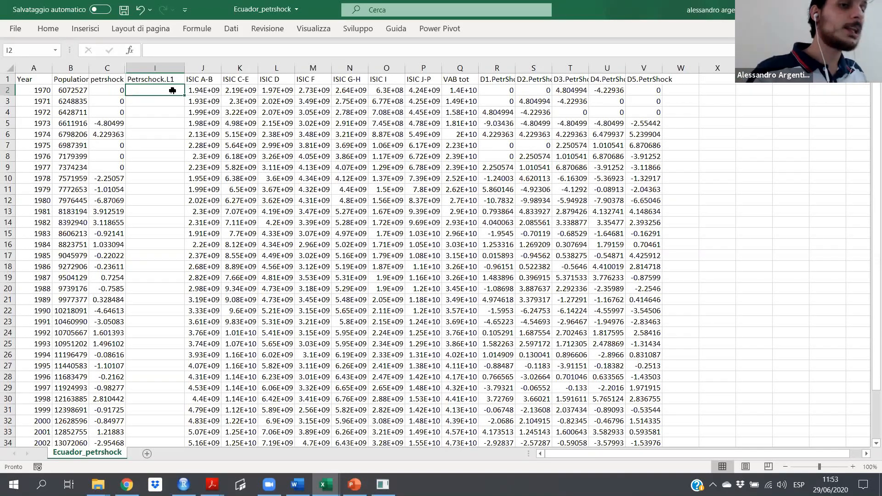
{"action": "key", "text": "Return"}
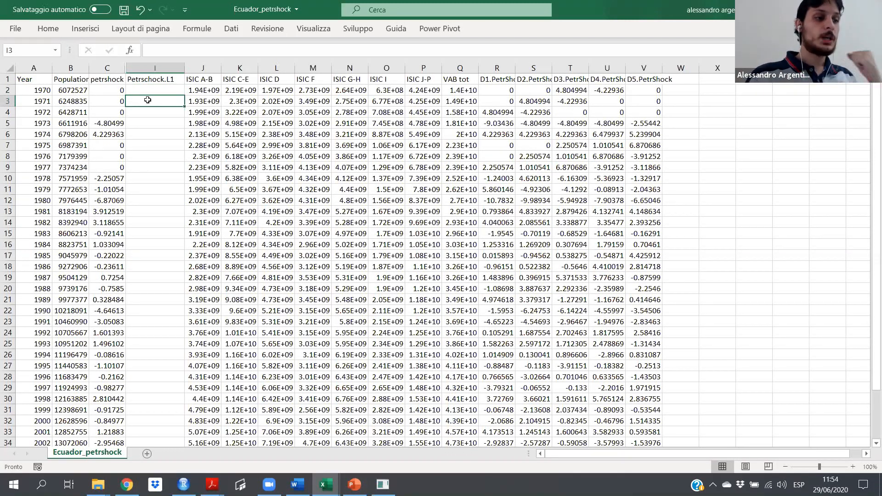
{"action": "type", "text": "0"}
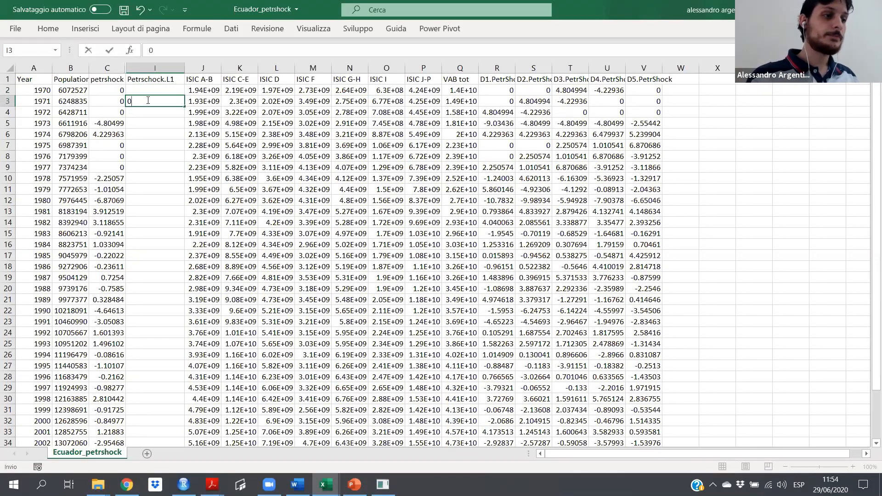
{"action": "left_click", "coordinate": [228, 102]}
{"action": "left_click", "coordinate": [122, 91]}
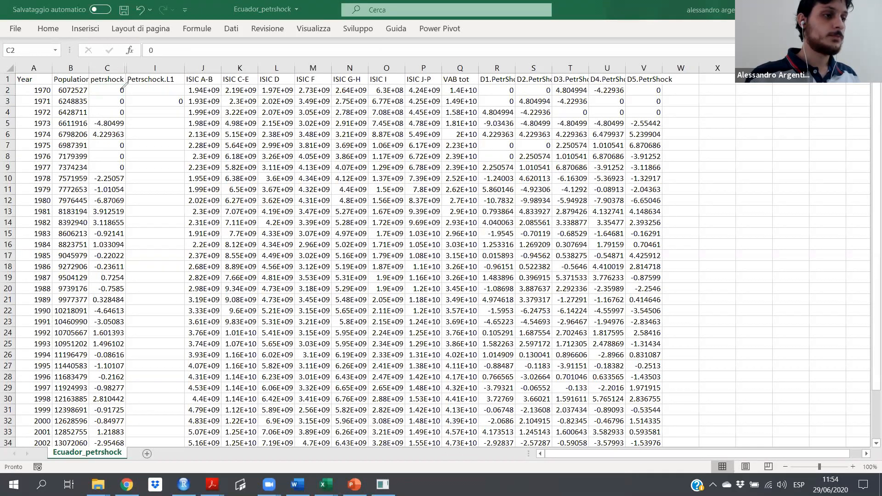
Draw annotation arrows from the 1970, 1971 and 1972 petrshock values to the following year's cell of Petrschock.L1.
{"action": "mouse_move", "coordinate": [124, 91]}
{"action": "left_mouse_down"}
{"action": "mouse_move", "coordinate": [171, 96]}
{"action": "mouse_move", "coordinate": [166, 102]}
{"action": "left_mouse_up"}
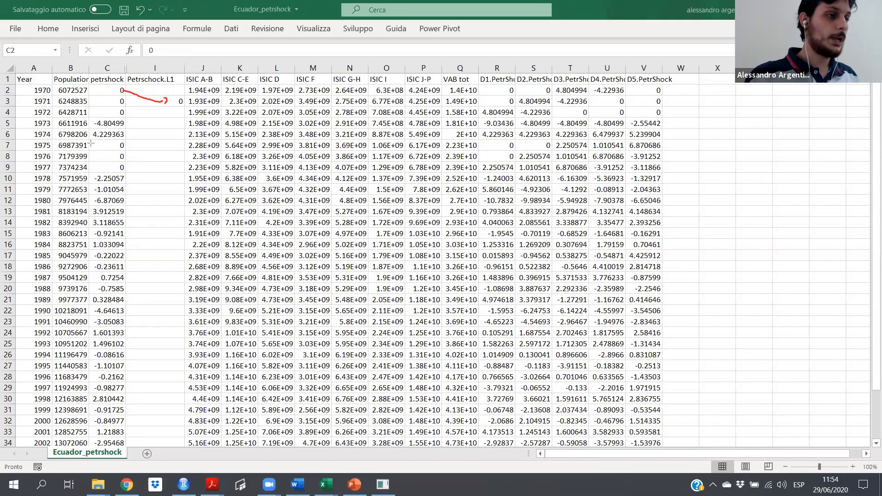
{"action": "mouse_move", "coordinate": [123, 101]}
{"action": "left_mouse_down"}
{"action": "mouse_move", "coordinate": [158, 112]}
{"action": "mouse_move", "coordinate": [139, 115]}
{"action": "mouse_move", "coordinate": [152, 124]}
{"action": "left_mouse_up"}
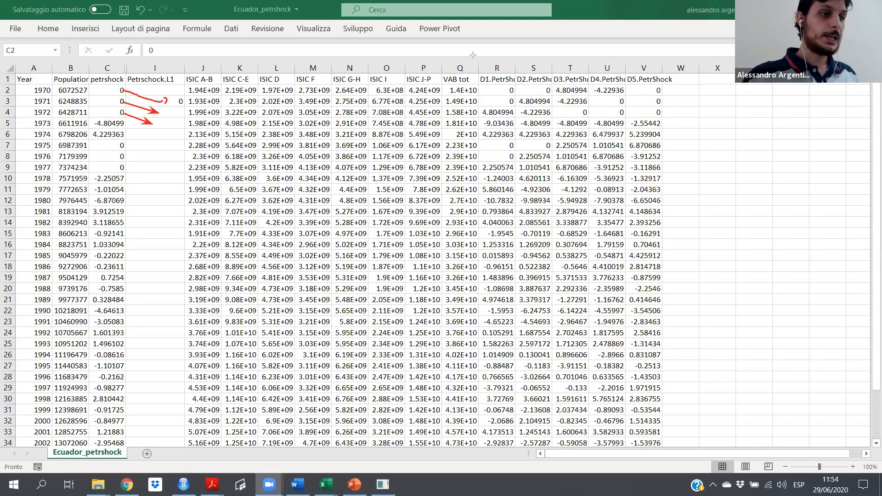
{"action": "left_click", "coordinate": [166, 113]}
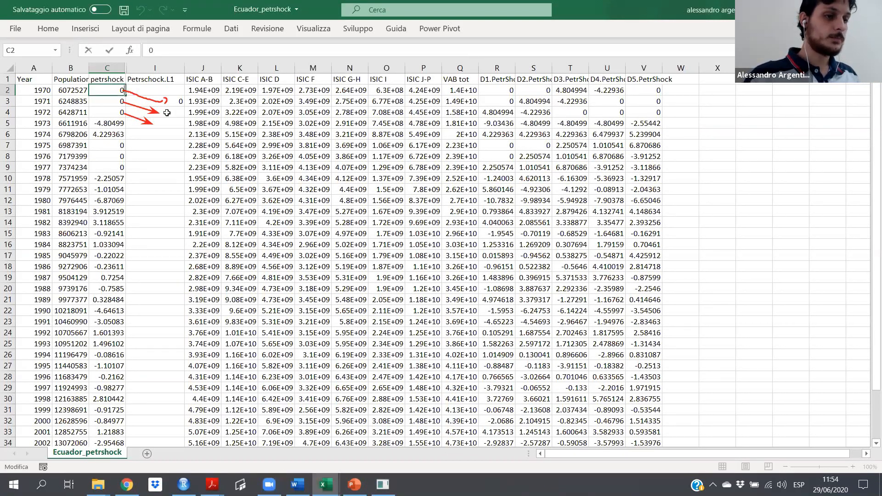
Enter 0 for 1972 and 1973 in the Petrschock.L1 column.
{"action": "left_click", "coordinate": [167, 112]}
{"action": "type", "text": "0"}
{"action": "key", "text": "Return"}
{"action": "type", "text": "0"}
{"action": "key", "text": "Return"}
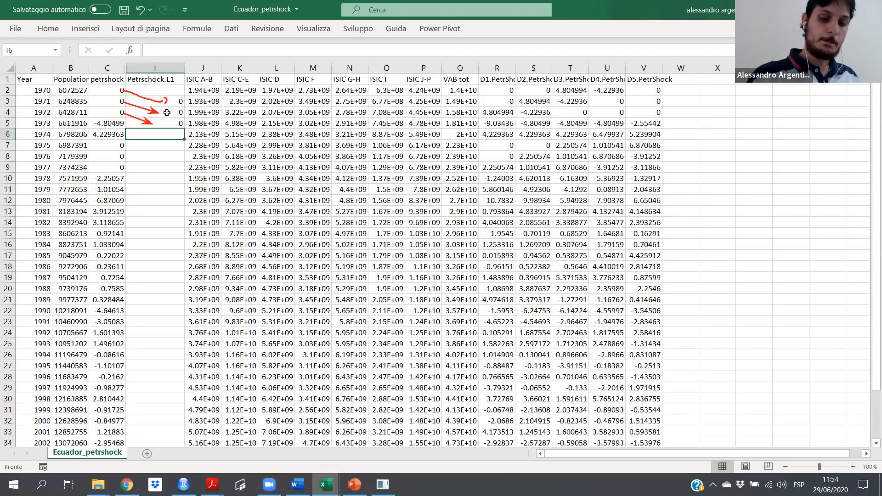
{"action": "type", "text": "-4"}
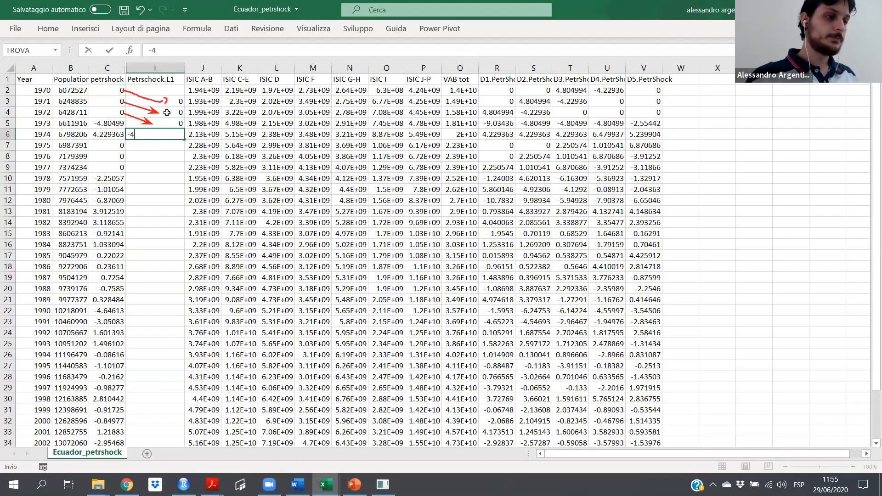
{"action": "type", "text": "."}
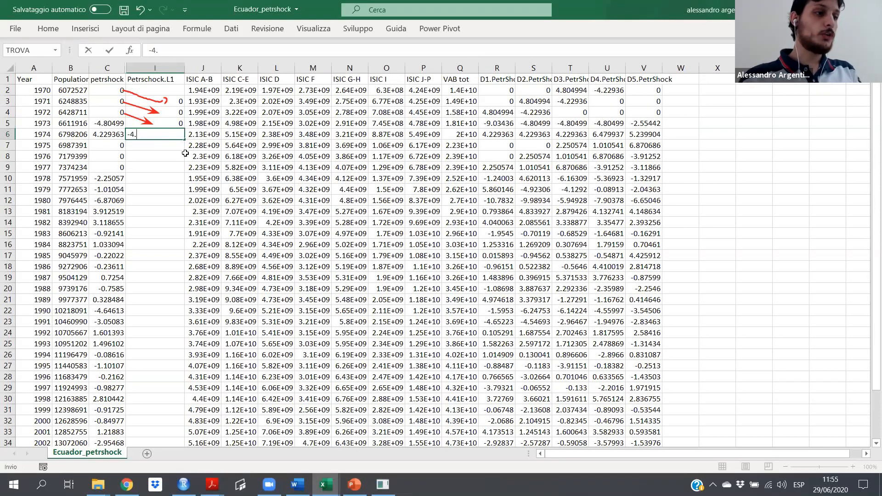
{"action": "key", "text": "Escape"}
{"action": "left_click", "coordinate": [266, 163]}
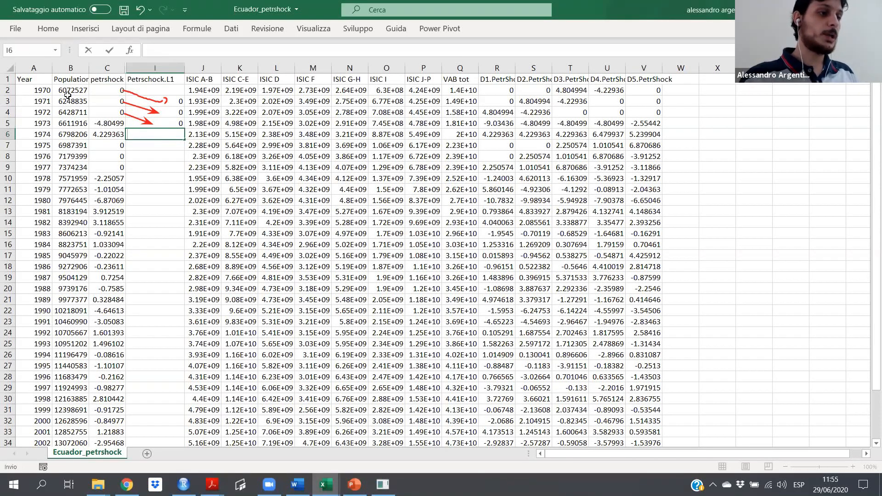
Copy all petrshock values from 1970 to 2006 and paste them into Petrschock.L1 starting at 1971.
{"action": "left_click_drag", "start_coordinate": [101, 89], "coordinate": [106, 412]}
{"action": "key", "text": "ctrl+c"}
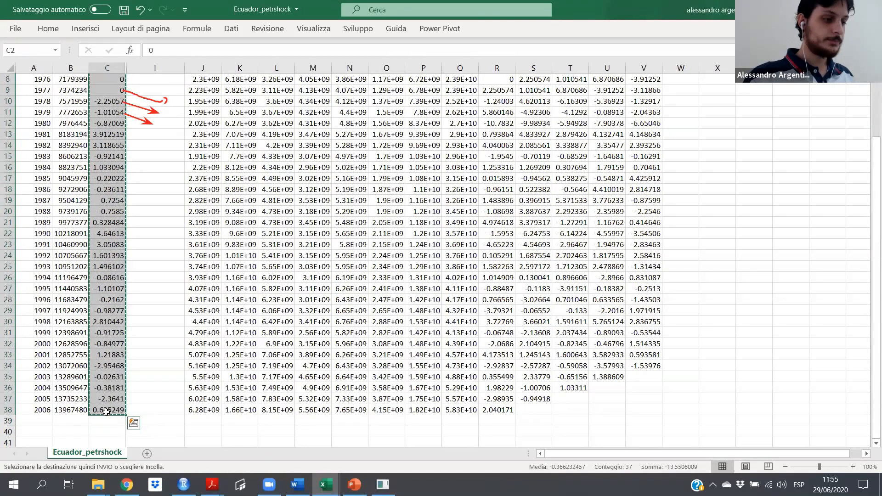
{"action": "scroll", "coordinate": [166, 101], "scroll_direction": "up", "scroll_amount": 3}
{"action": "left_click", "coordinate": [166, 101]}
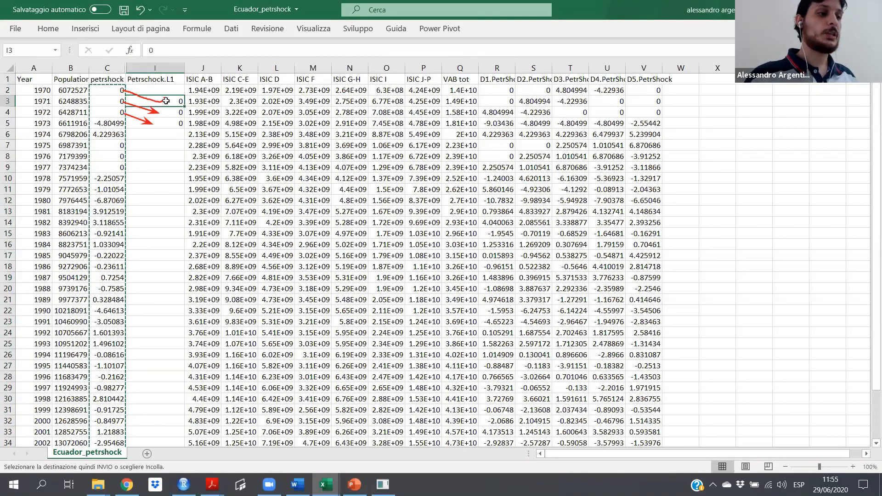
{"action": "key", "text": "ctrl+v"}
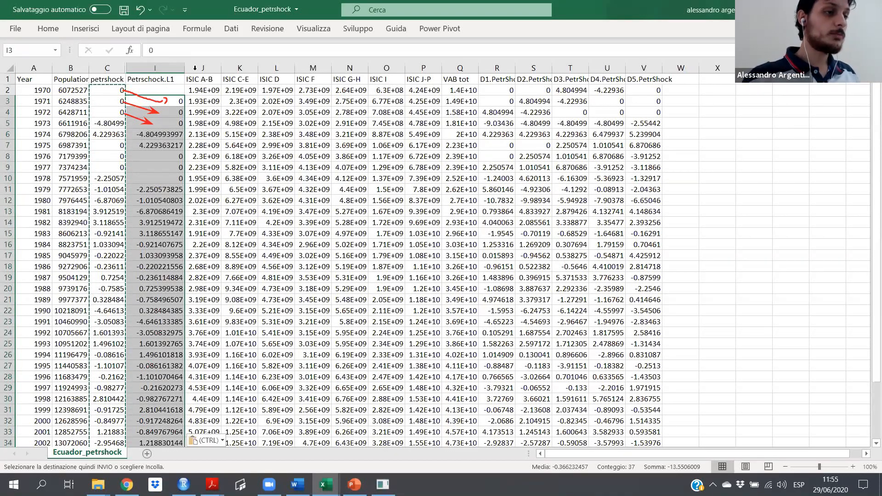
Insert an empty column before ISIC A-B and fill the heading across as Petrschock.L2 in cell J1.
{"action": "left_click", "coordinate": [201, 81]}
{"action": "key", "text": "ctrl+shift+Down"}
{"action": "right_click", "coordinate": [198, 75]}
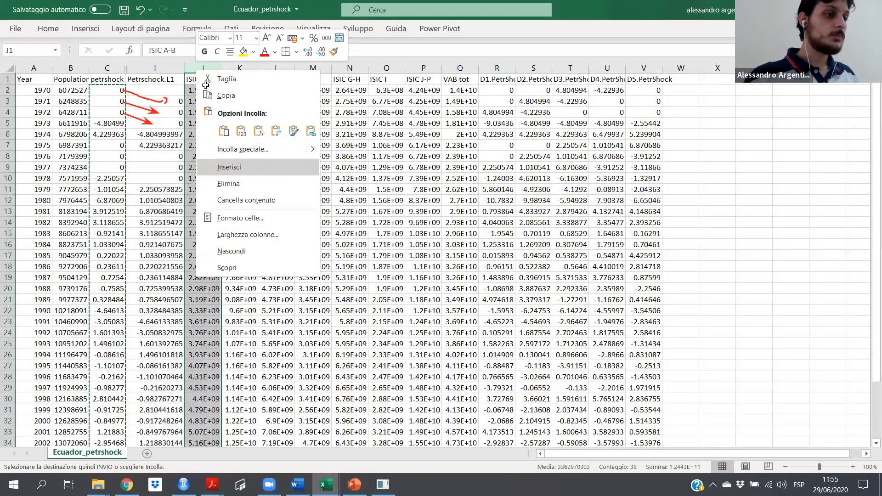
{"action": "key", "text": "Return"}
{"action": "left_click", "coordinate": [195, 98]}
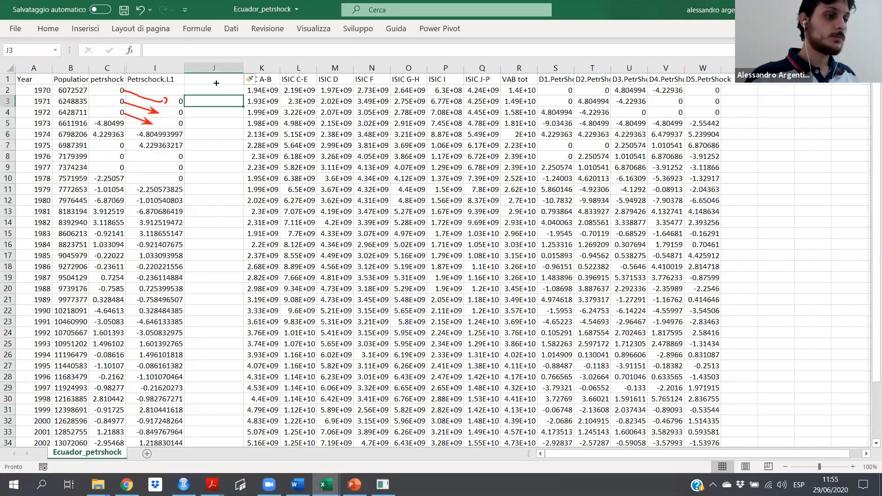
{"action": "left_click_drag", "start_coordinate": [184, 84], "coordinate": [241, 81]}
{"action": "left_click", "coordinate": [240, 81]}
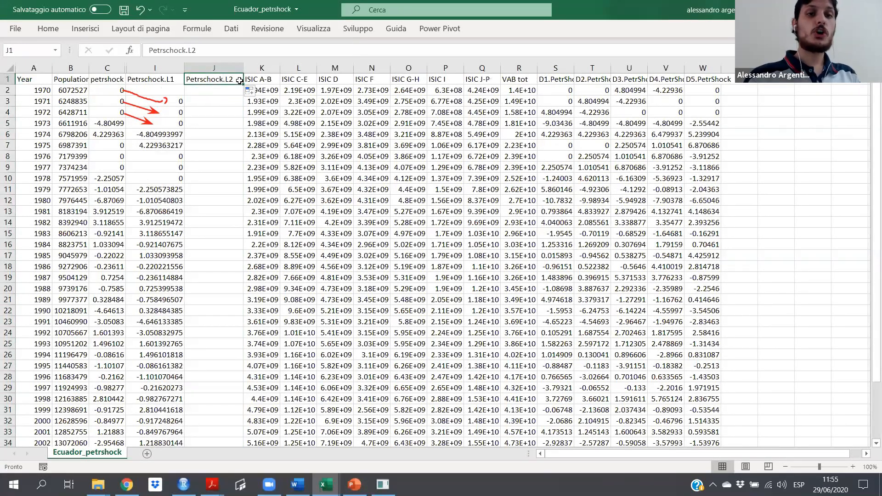
Copy the Petrschock.L1 values from 1971 downward and paste them into Petrschock.L2 starting at 1972.
{"action": "left_click_drag", "start_coordinate": [177, 101], "coordinate": [167, 418]}
{"action": "key", "text": "ctrl+c"}
{"action": "scroll", "coordinate": [225, 106], "scroll_direction": "up", "scroll_amount": 3}
{"action": "left_click", "coordinate": [226, 108]}
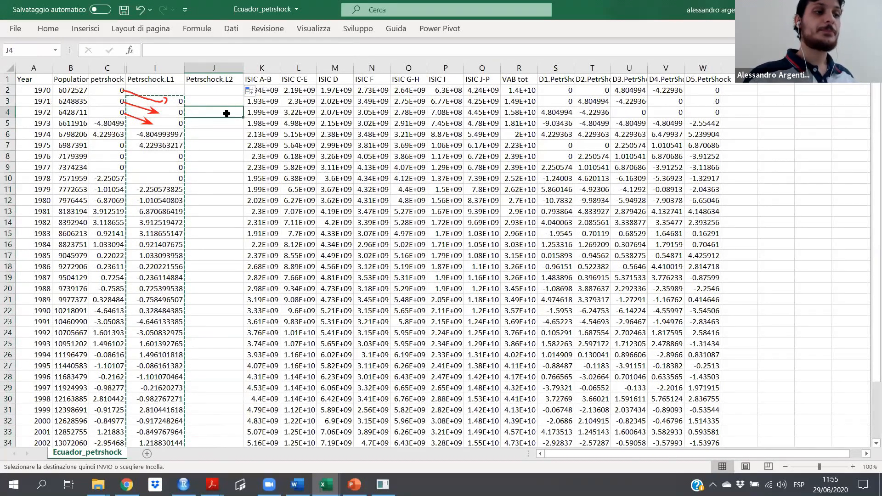
{"action": "key", "text": "ctrl+v"}
Point out the empty 1970 and 1971 cells of Petrschock.L2, its 1972 value and the year 1970.
{"action": "left_click_drag", "start_coordinate": [211, 87], "coordinate": [213, 99]}
{"action": "left_click", "coordinate": [226, 111]}
{"action": "left_click", "coordinate": [230, 92]}
{"action": "left_click", "coordinate": [231, 111]}
{"action": "left_click", "coordinate": [231, 93]}
{"action": "left_click", "coordinate": [232, 111]}
{"action": "left_click", "coordinate": [34, 92]}
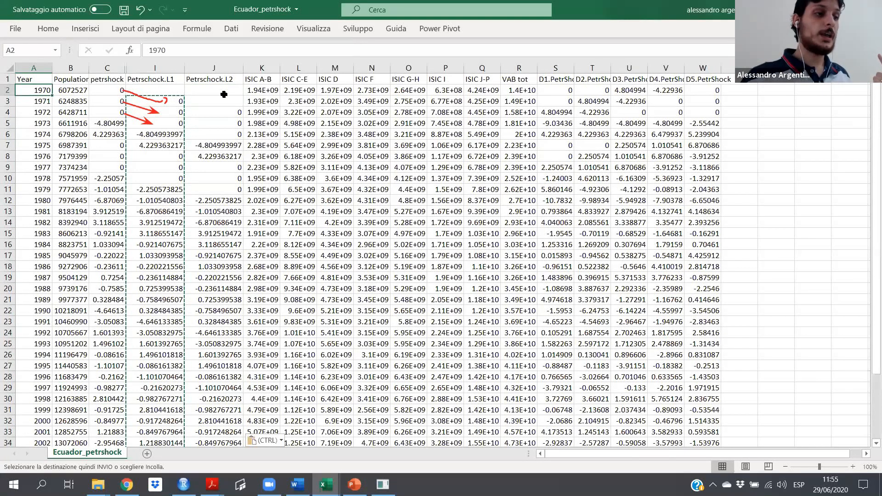
{"action": "left_click_drag", "start_coordinate": [223, 88], "coordinate": [223, 102]}
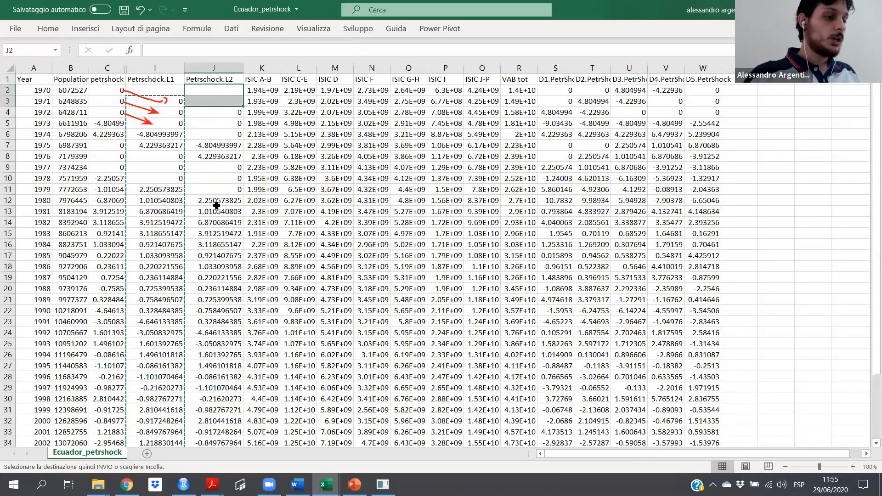
Clear the surplus lagged values in rows 39 and 40, below the year 2006.
{"action": "scroll", "coordinate": [186, 296], "scroll_direction": "down", "scroll_amount": 6}
{"action": "left_click", "coordinate": [187, 307]}
{"action": "left_click", "coordinate": [193, 299]}
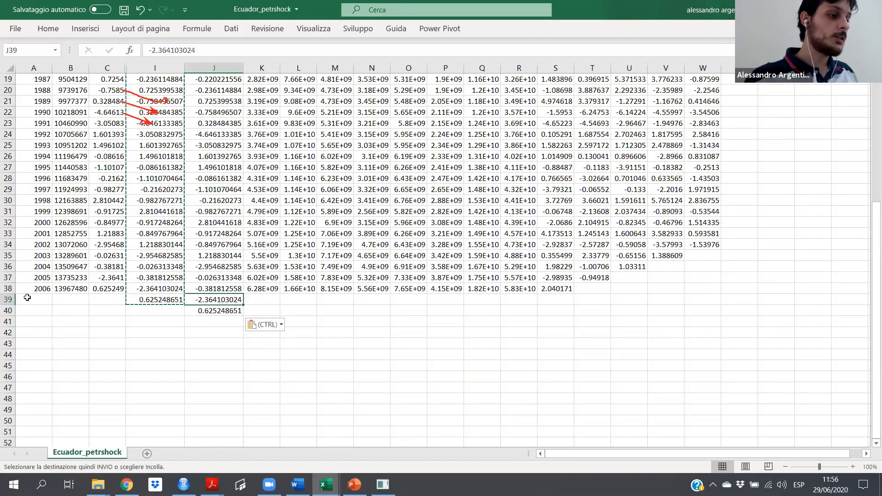
{"action": "left_click_drag", "start_coordinate": [7, 301], "coordinate": [8, 312]}
{"action": "key", "text": "Delete"}
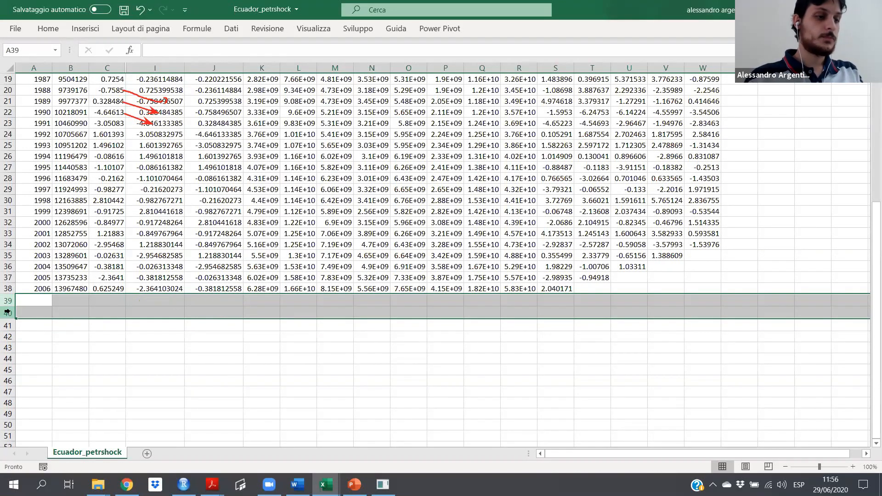
{"action": "left_click", "coordinate": [213, 302]}
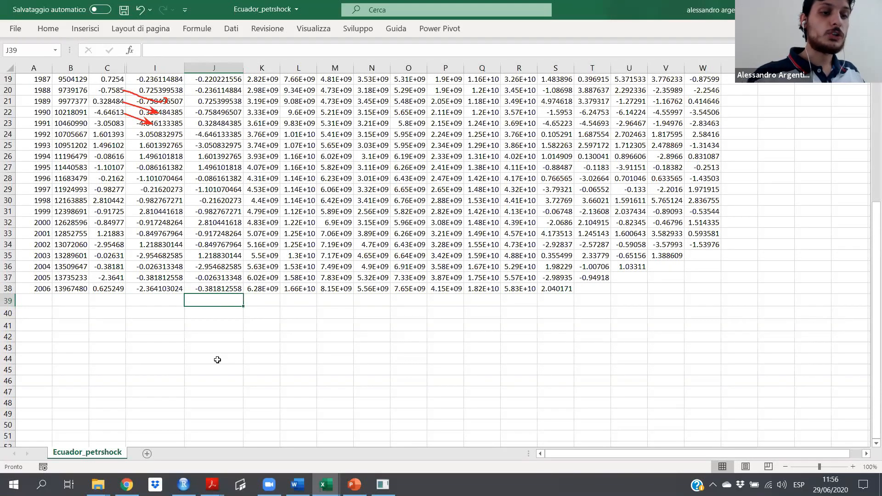
{"action": "left_click", "coordinate": [520, 301]}
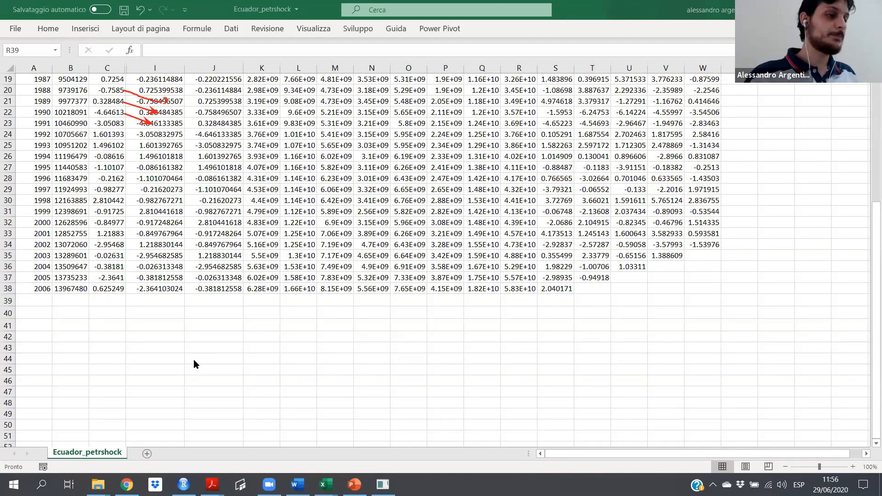
Undo the Petrschock.L1 and Petrschock.L2 columns and bring back the original petrshock lag columns D to H.
{"action": "scroll", "coordinate": [194, 360], "scroll_direction": "up", "scroll_amount": 5}
{"action": "scroll", "coordinate": [233, 244], "scroll_direction": "up", "scroll_amount": 1}
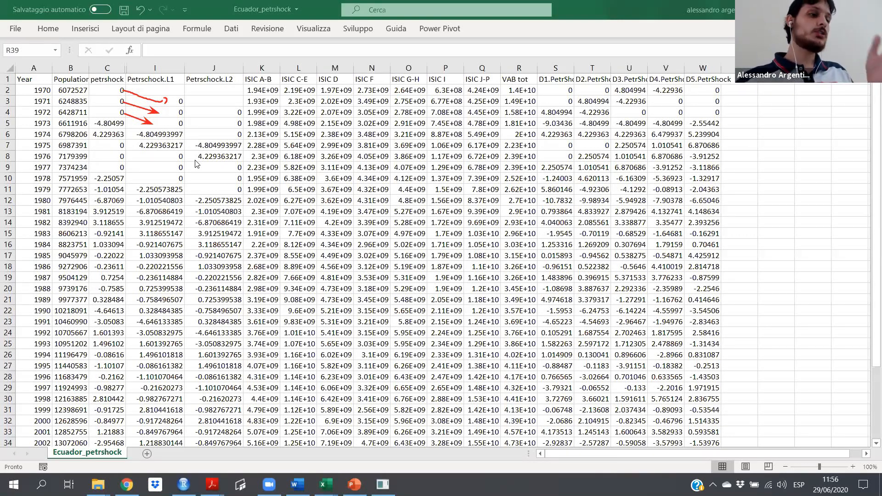
{"action": "left_click_drag", "start_coordinate": [158, 68], "coordinate": [194, 62]}
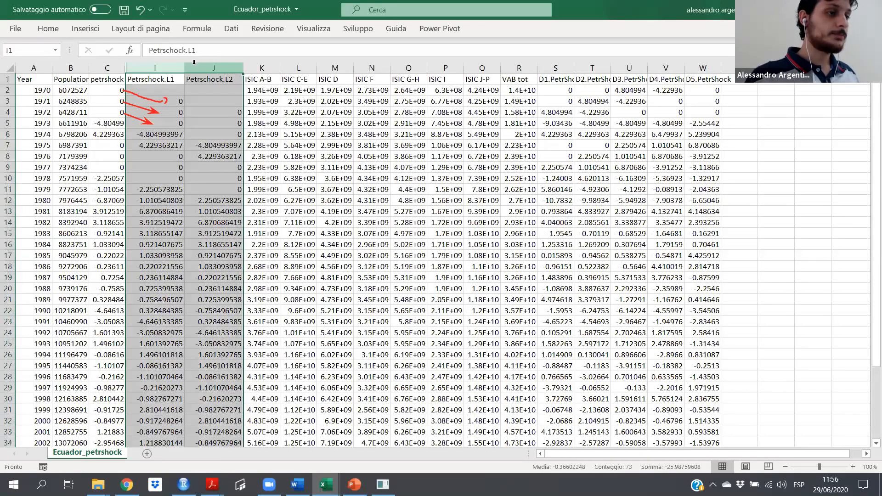
{"action": "left_click", "coordinate": [141, 10]}
{"action": "left_click", "coordinate": [139, 11]}
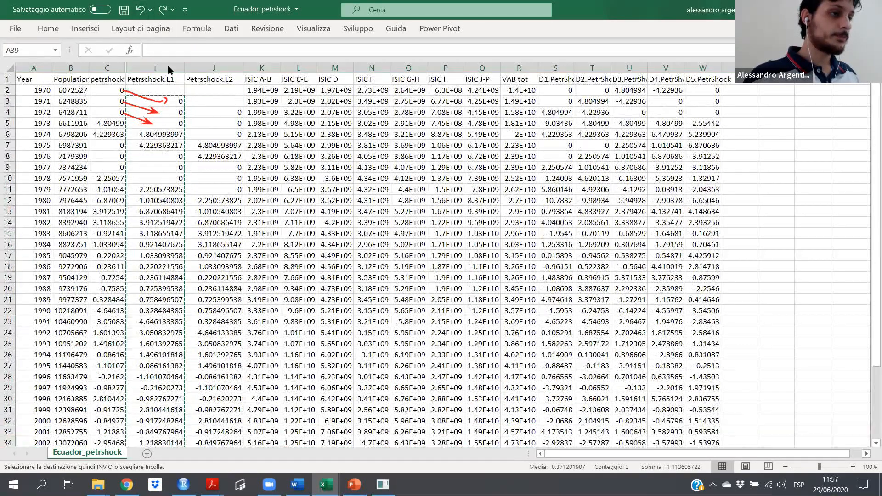
{"action": "left_click", "coordinate": [139, 10]}
{"action": "left_click", "coordinate": [139, 10]}
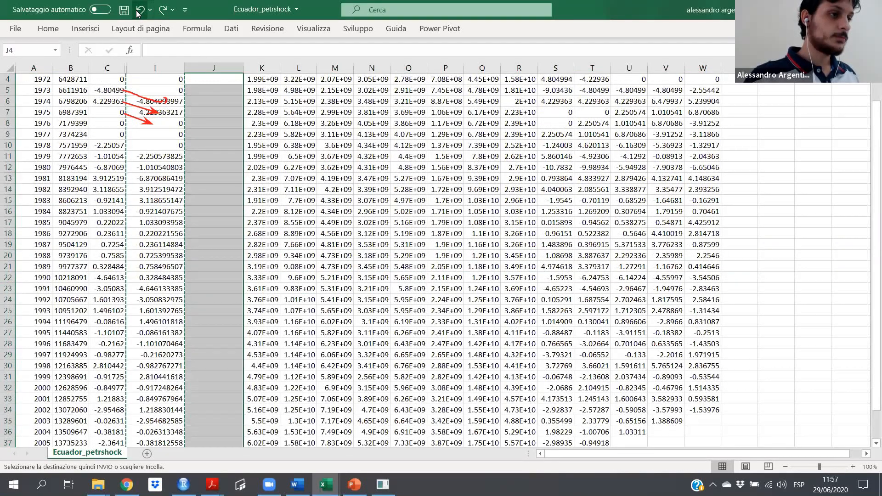
{"action": "left_click", "coordinate": [137, 13]}
{"action": "left_click", "coordinate": [139, 10]}
{"action": "left_click", "coordinate": [139, 10]}
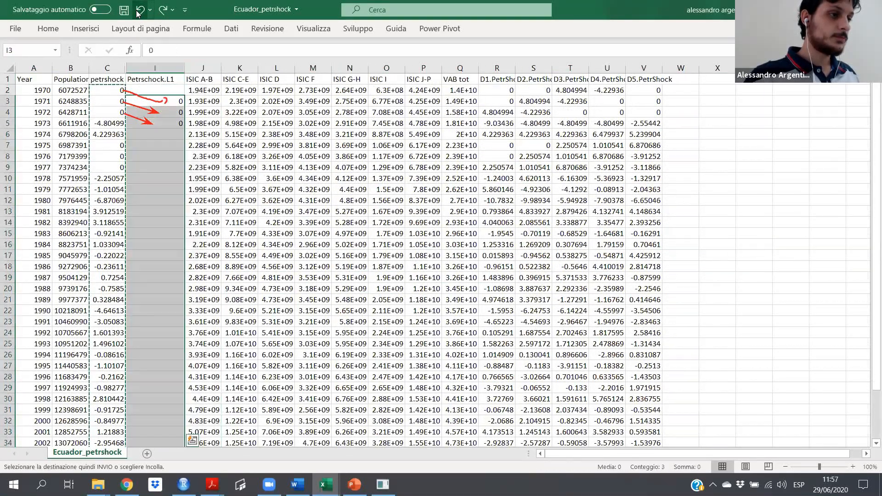
{"action": "left_click", "coordinate": [139, 10]}
{"action": "left_click", "coordinate": [140, 10]}
{"action": "left_click", "coordinate": [139, 10]}
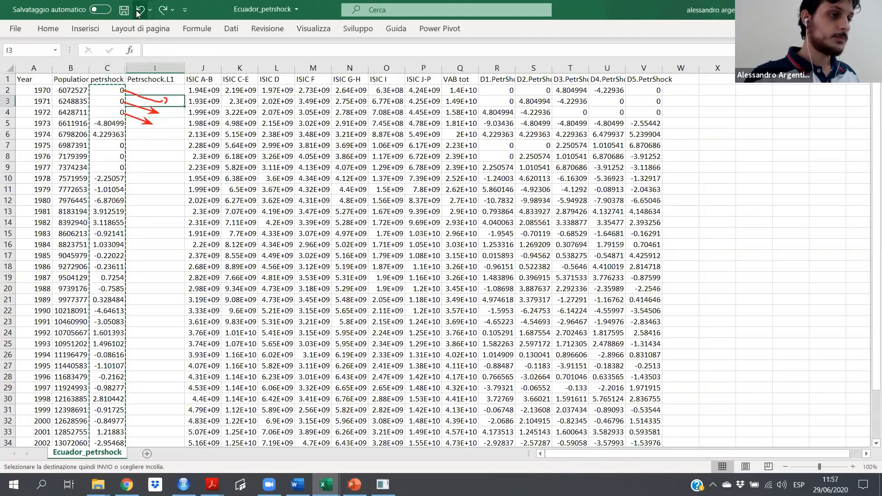
{"action": "left_click", "coordinate": [139, 10]}
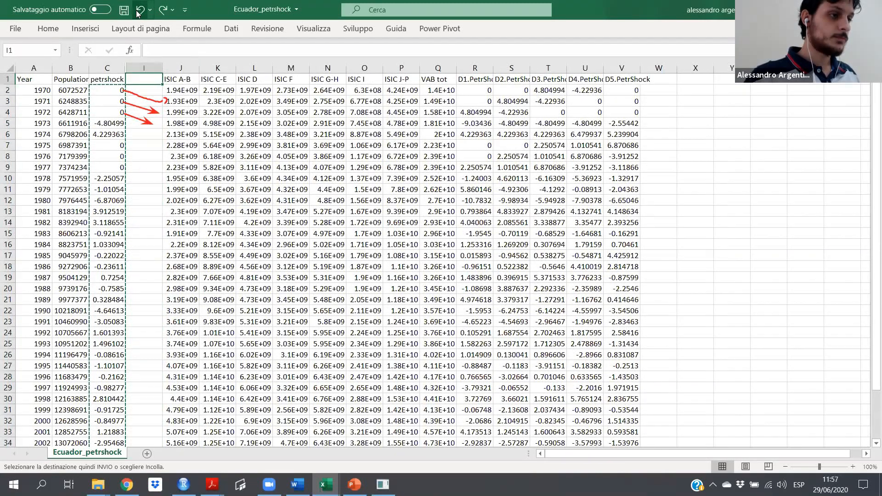
{"action": "left_click", "coordinate": [139, 10]}
{"action": "key", "text": "ctrl+z"}
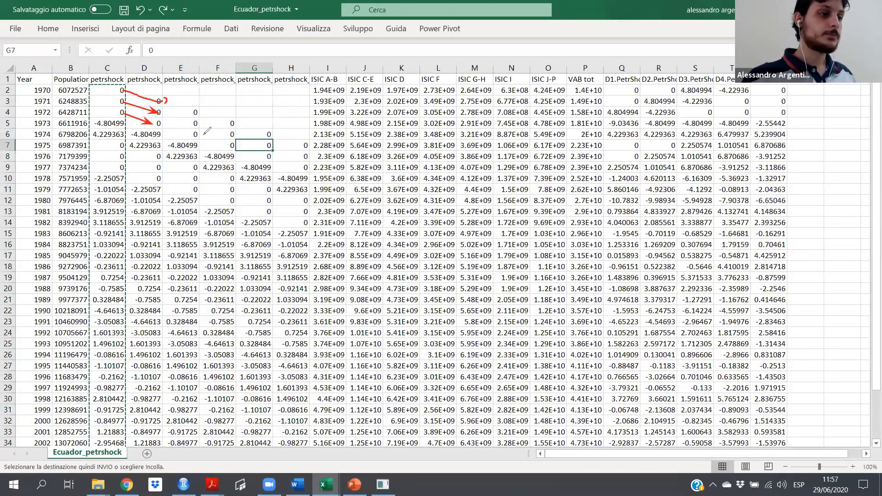
Highlight the petrshock lag headings in D1:H1 and review the lag columns down to the year 2006.
{"action": "left_click", "coordinate": [164, 139]}
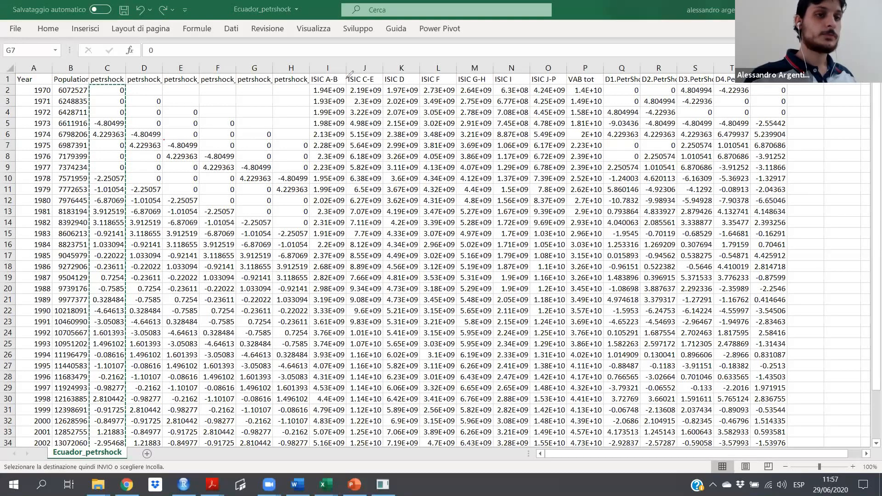
{"action": "left_click_drag", "start_coordinate": [154, 95], "coordinate": [299, 82]}
{"action": "left_click_drag", "start_coordinate": [132, 82], "coordinate": [298, 79]}
{"action": "key", "text": "ctrl+v"}
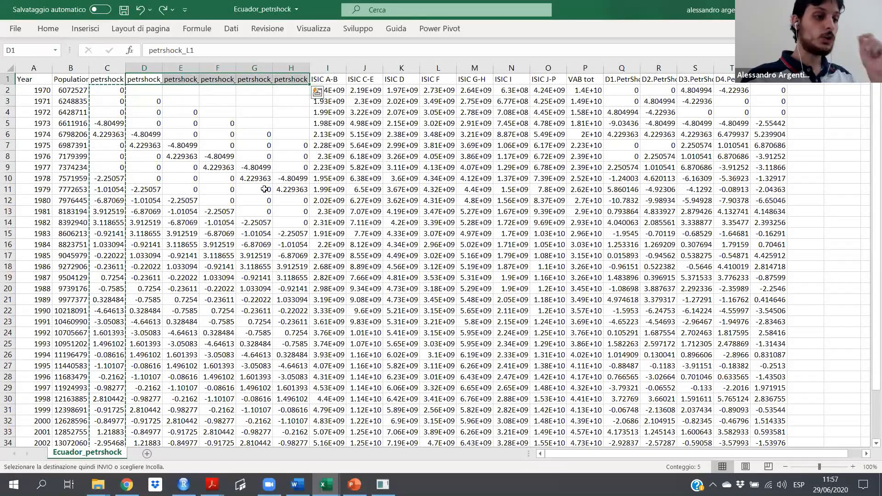
{"action": "scroll", "coordinate": [264, 202], "scroll_direction": "down", "scroll_amount": 5}
{"action": "scroll", "coordinate": [251, 246], "scroll_direction": "up", "scroll_amount": 5}
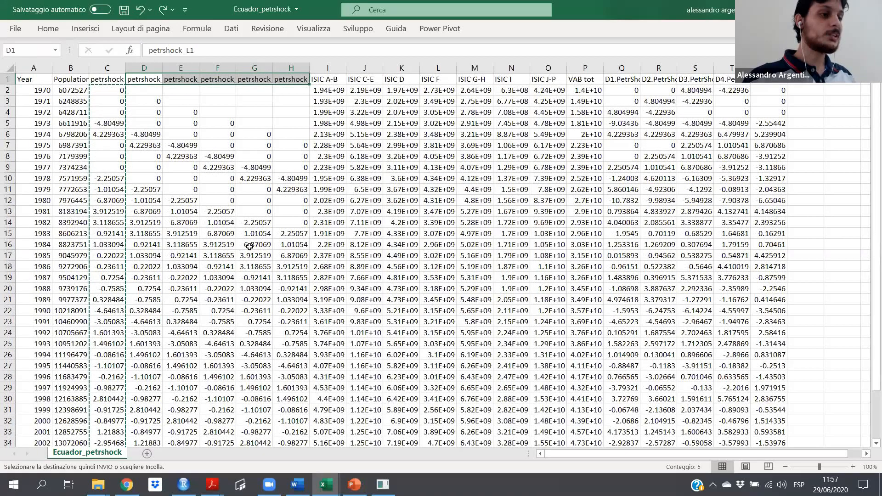
{"action": "scroll", "coordinate": [248, 249], "scroll_direction": "down", "scroll_amount": 2}
{"action": "scroll", "coordinate": [248, 248], "scroll_direction": "down", "scroll_amount": 2}
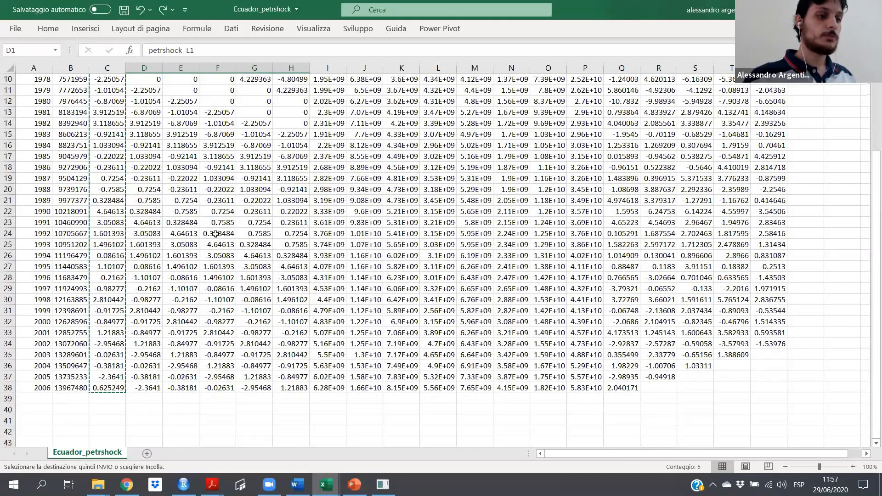
{"action": "scroll", "coordinate": [156, 95], "scroll_direction": "up", "scroll_amount": 4}
Point out the empty 1970 cells in lag columns D and G and select the whole 1970 row.
{"action": "left_click", "coordinate": [153, 95]}
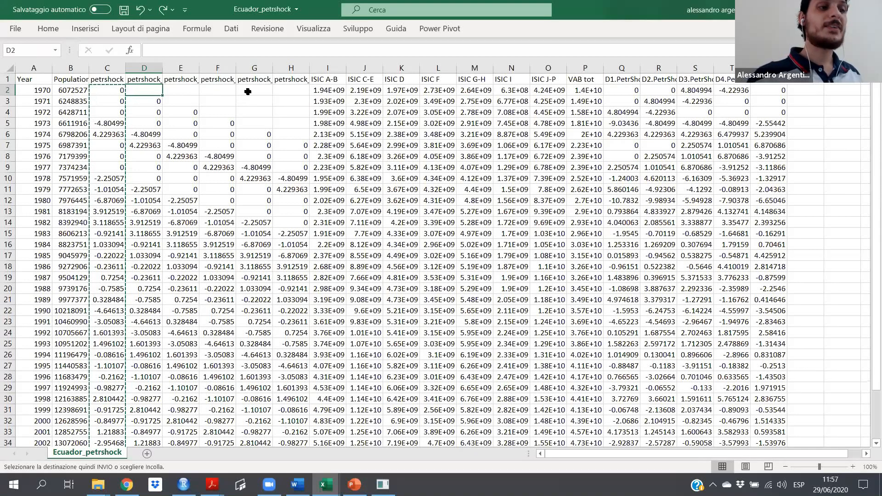
{"action": "left_click", "coordinate": [248, 91]}
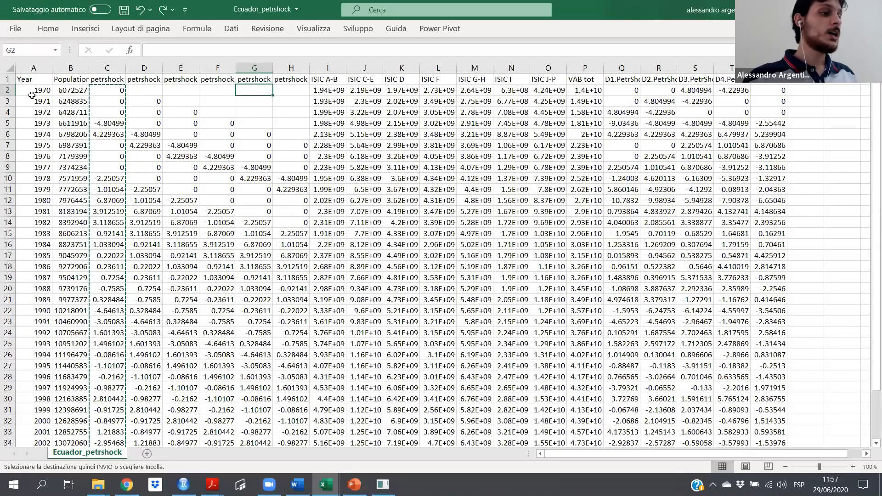
{"action": "left_click", "coordinate": [7, 90]}
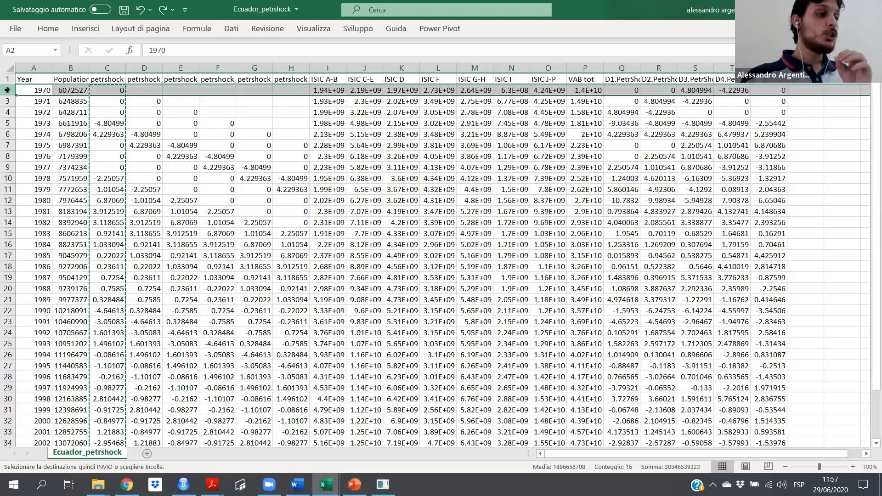
Highlight the rows for 1970 to 1974 to show the observations with missing values in the petrshock lag columns.
{"action": "left_click", "coordinate": [4, 136], "text": "shift"}
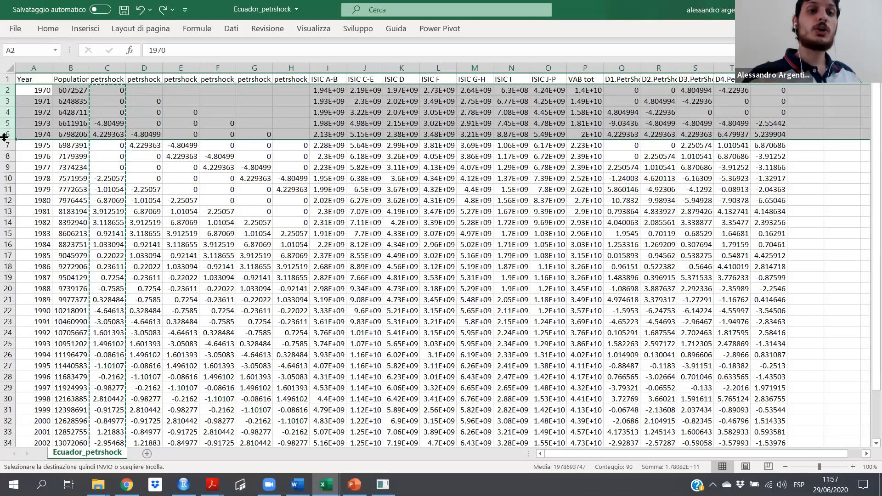
{"action": "left_click", "coordinate": [193, 106]}
{"action": "left_click", "coordinate": [303, 133]}
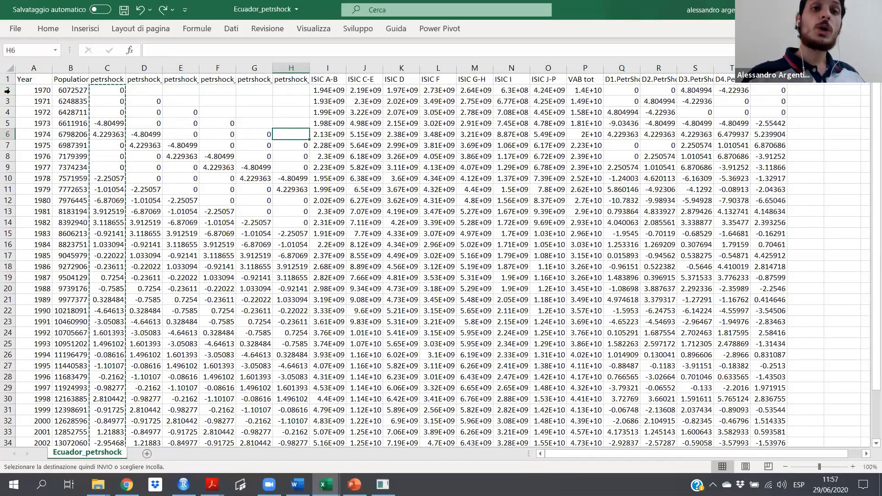
{"action": "left_click_drag", "start_coordinate": [8, 91], "coordinate": [8, 133]}
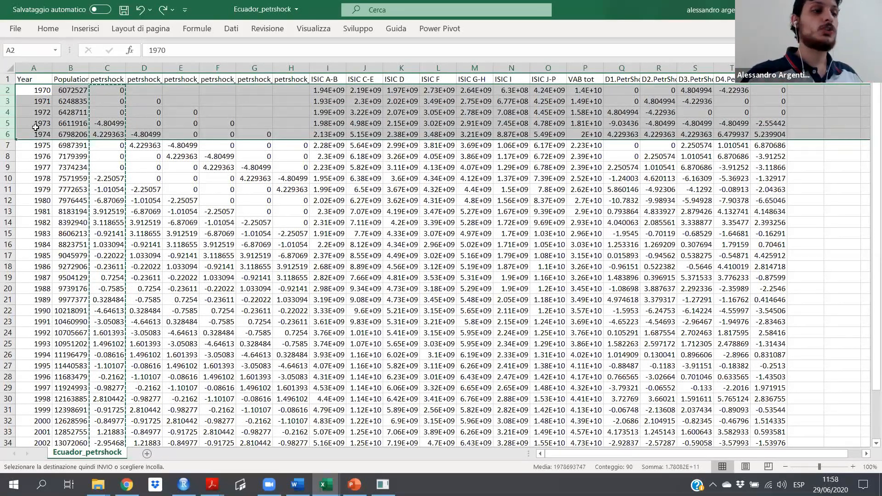
Cancel the pending copy of the petrshock column and point out the empty cells in the early lag rows.
{"action": "left_click", "coordinate": [77, 124]}
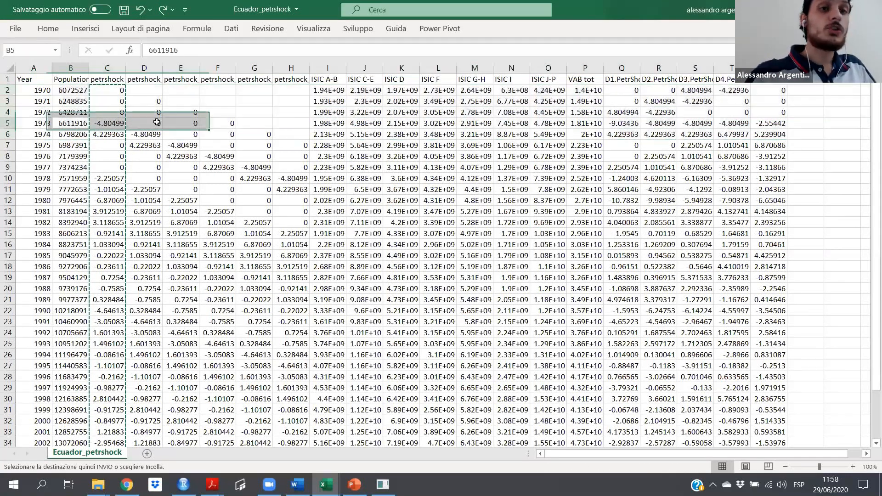
{"action": "left_click", "coordinate": [182, 109]}
{"action": "key", "text": "Escape"}
{"action": "left_click", "coordinate": [215, 100]}
{"action": "left_click", "coordinate": [247, 114]}
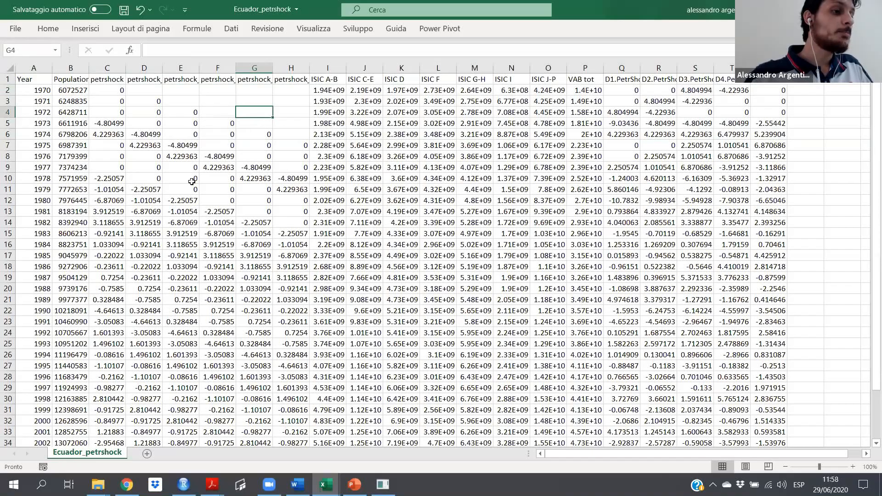
Highlight the run of year rows below the incomplete early observations, down toward the end of the data.
{"action": "scroll", "coordinate": [192, 182], "scroll_direction": "down", "scroll_amount": 2}
{"action": "scroll", "coordinate": [183, 215], "scroll_direction": "up", "scroll_amount": 1}
{"action": "left_click_drag", "start_coordinate": [8, 134], "coordinate": [14, 398]}
{"action": "left_click", "coordinate": [178, 326]}
{"action": "scroll", "coordinate": [187, 301], "scroll_direction": "up", "scroll_amount": 3}
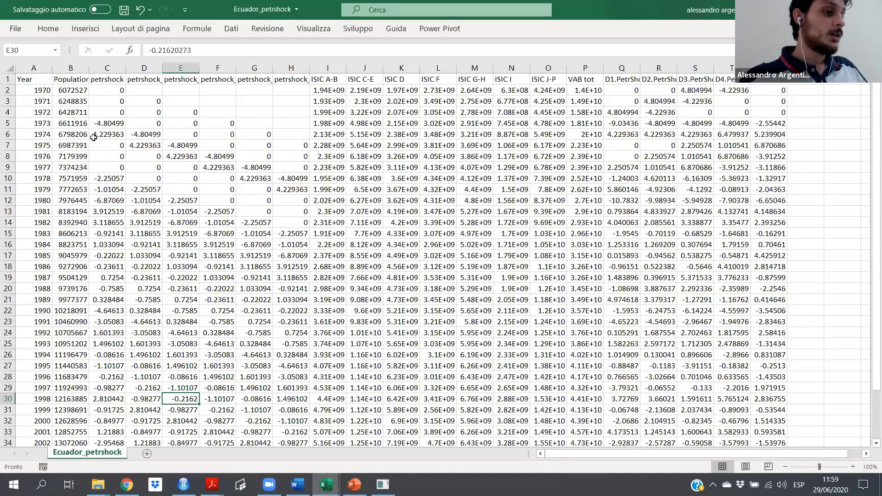
Point out the empty 1974 cell in lag column H and highlight the complete rows from 1975 onward.
{"action": "left_click", "coordinate": [291, 134]}
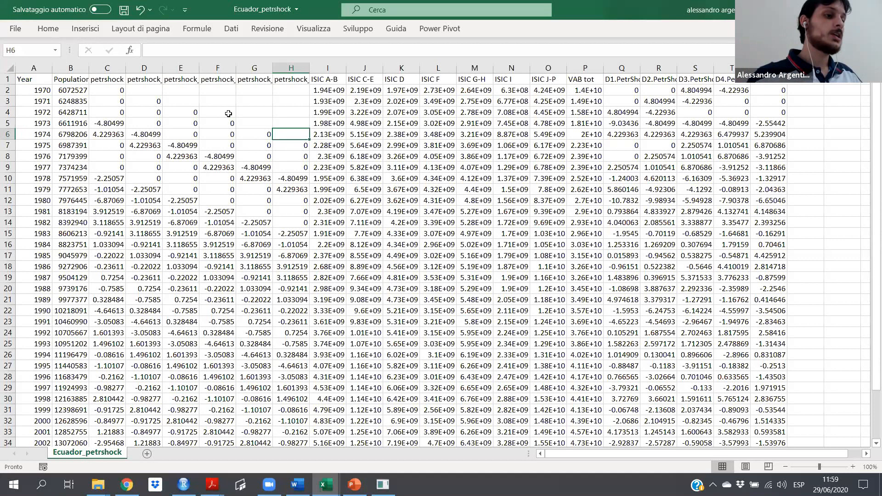
{"action": "left_click", "coordinate": [7, 145]}
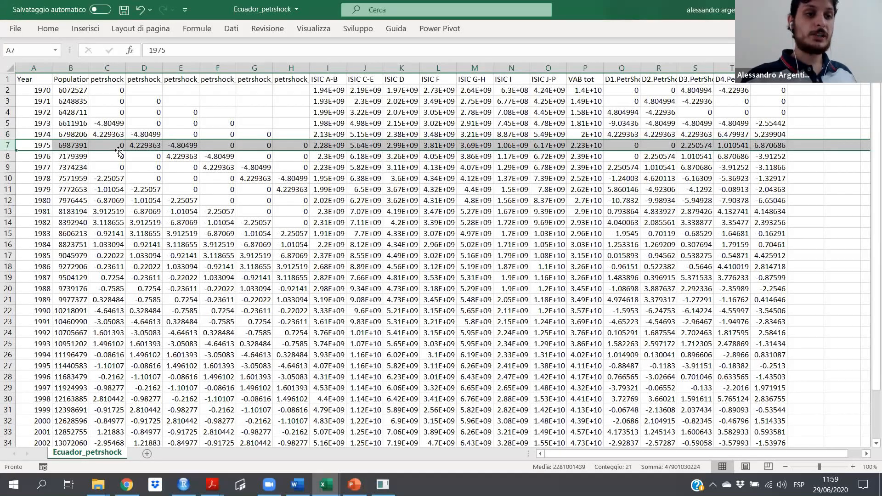
{"action": "left_click_drag", "start_coordinate": [7, 145], "coordinate": [4, 415]}
{"action": "scroll", "coordinate": [41, 144], "scroll_direction": "up", "scroll_amount": 2}
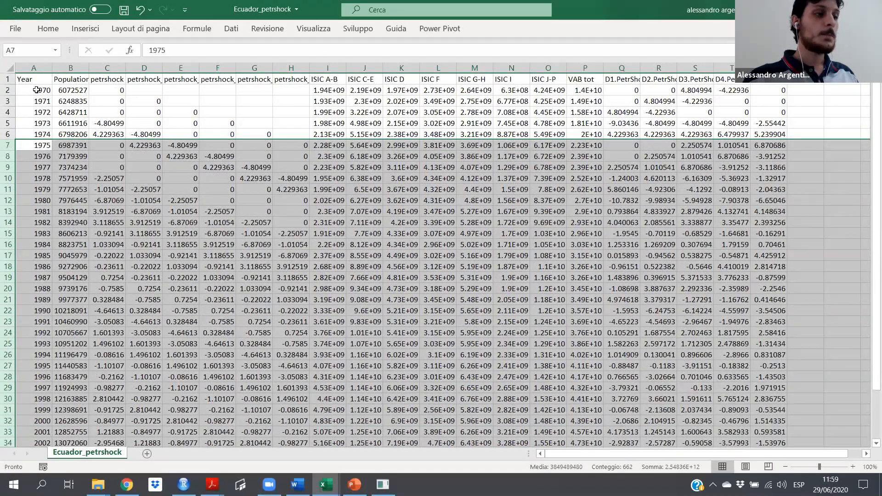
{"action": "left_click", "coordinate": [254, 214]}
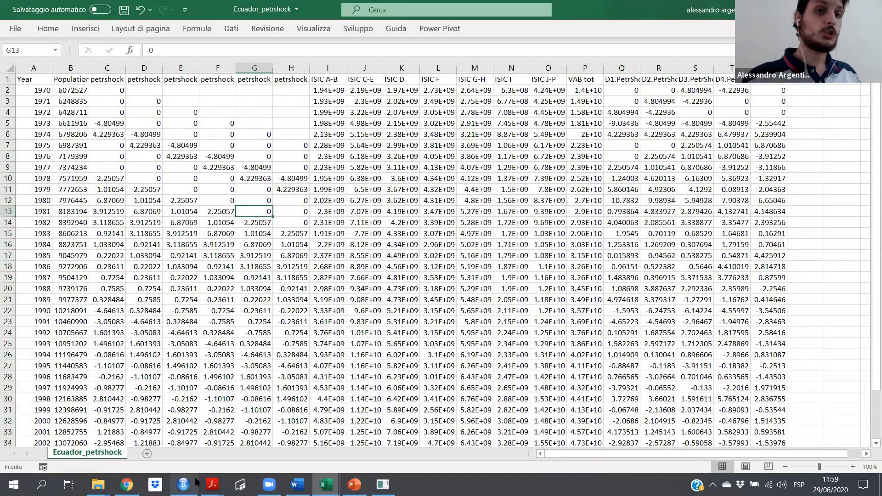
Switch to RStudio.
{"action": "mouse_move", "coordinate": [194, 475]}
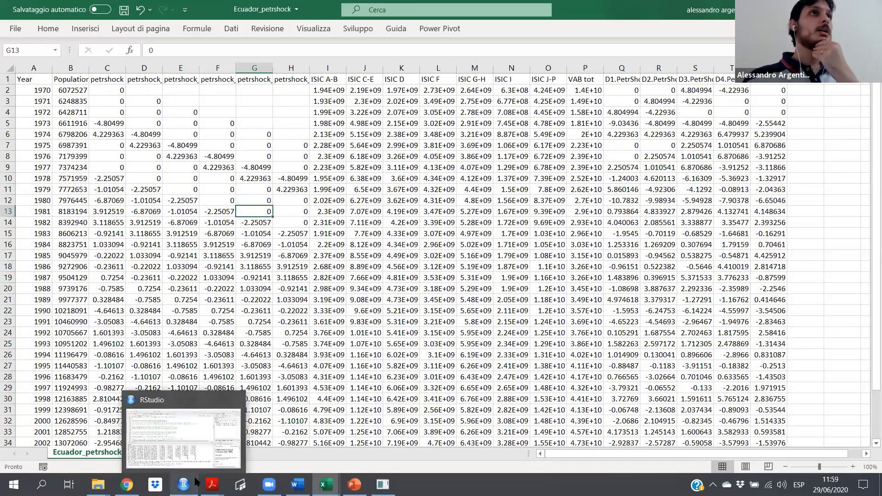